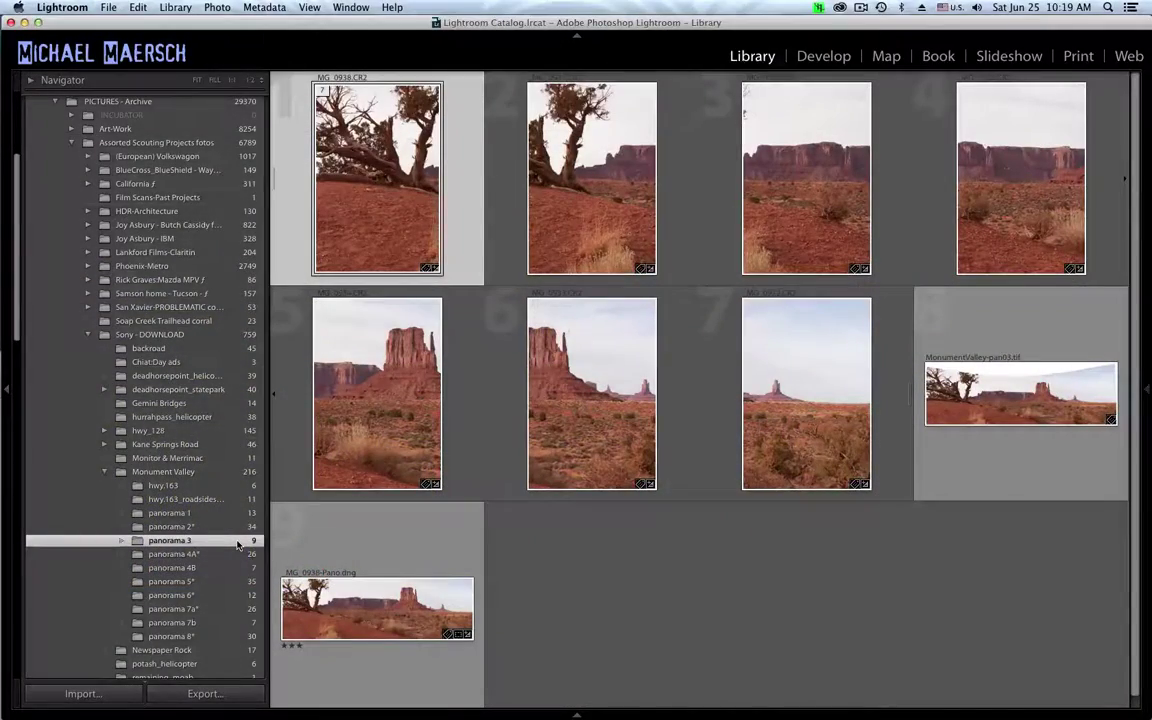
- Browse the Monument Valley panorama folders and view the Photo Merge options for the six raw photos in panorama 4B
click(230, 513)
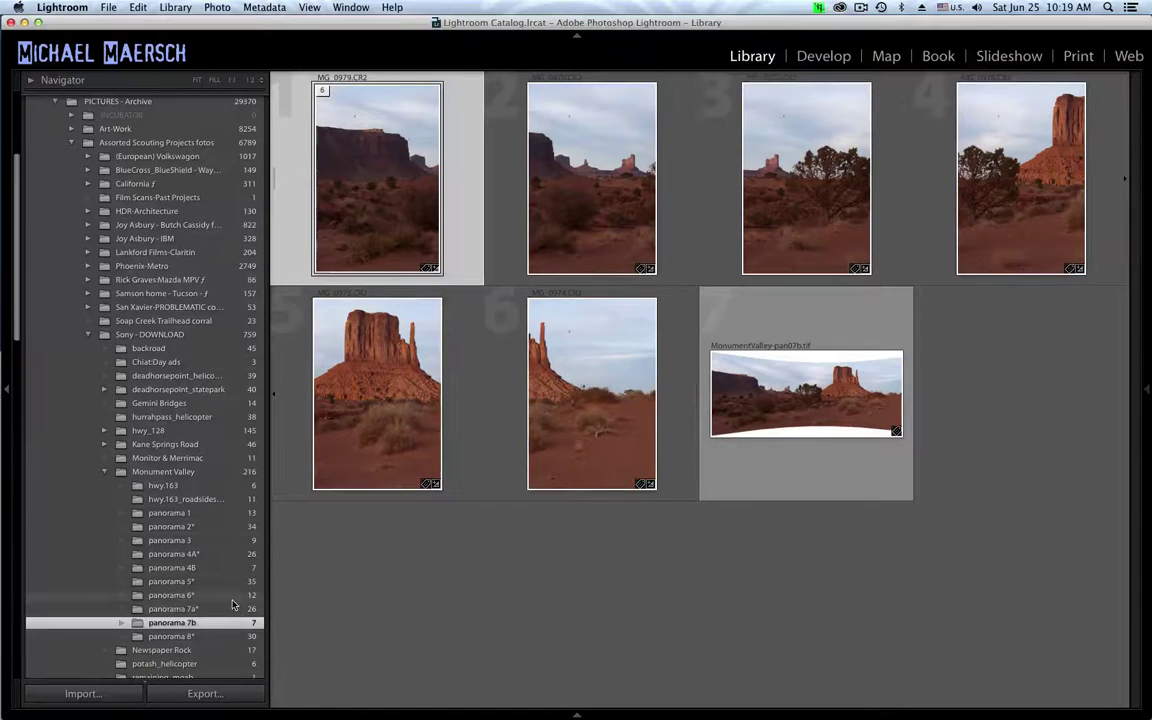
click(236, 582)
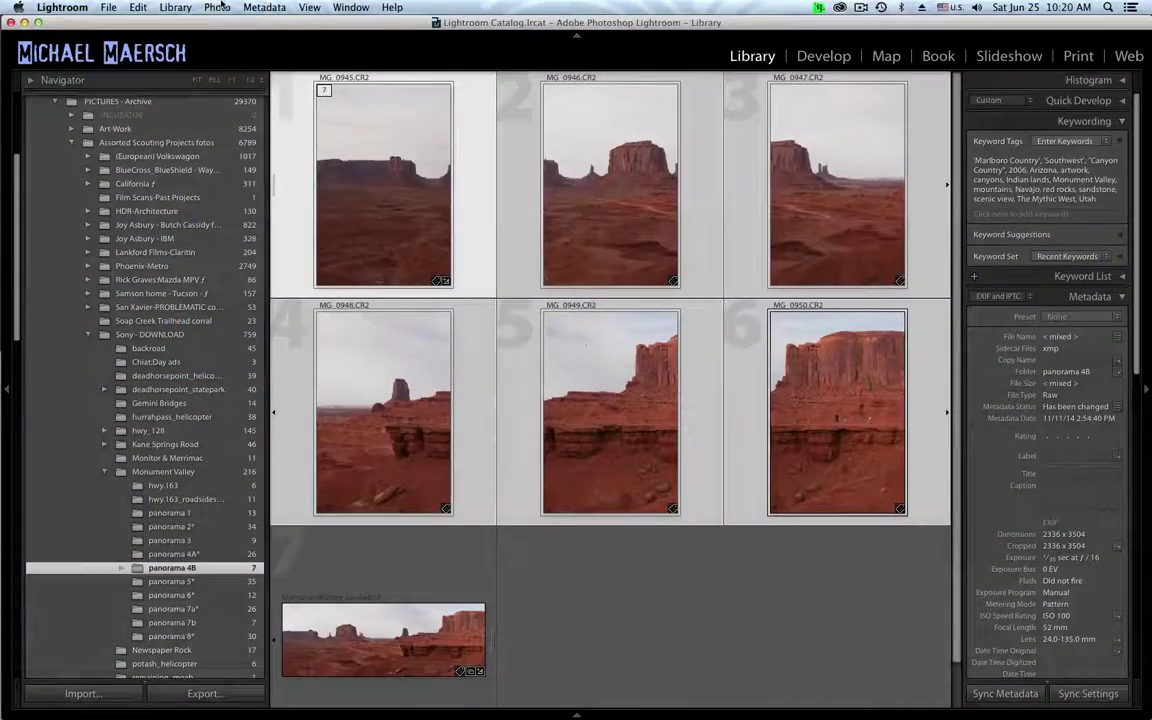
click(217, 7)
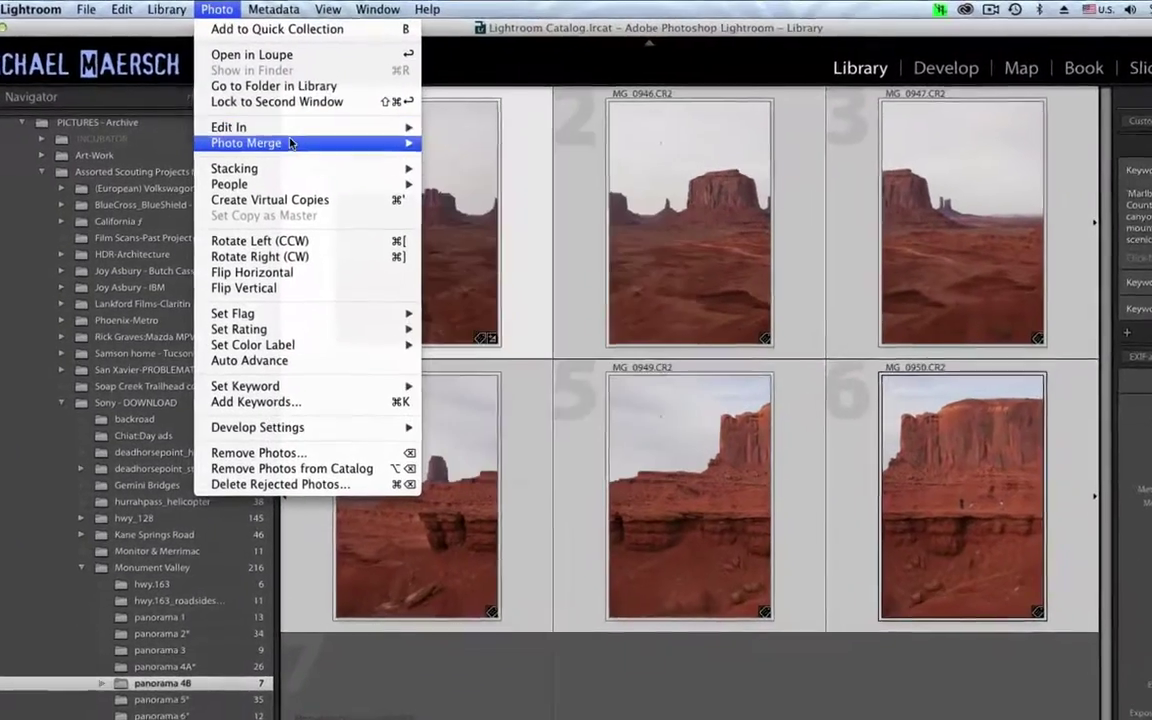
mouse_move(300, 124)
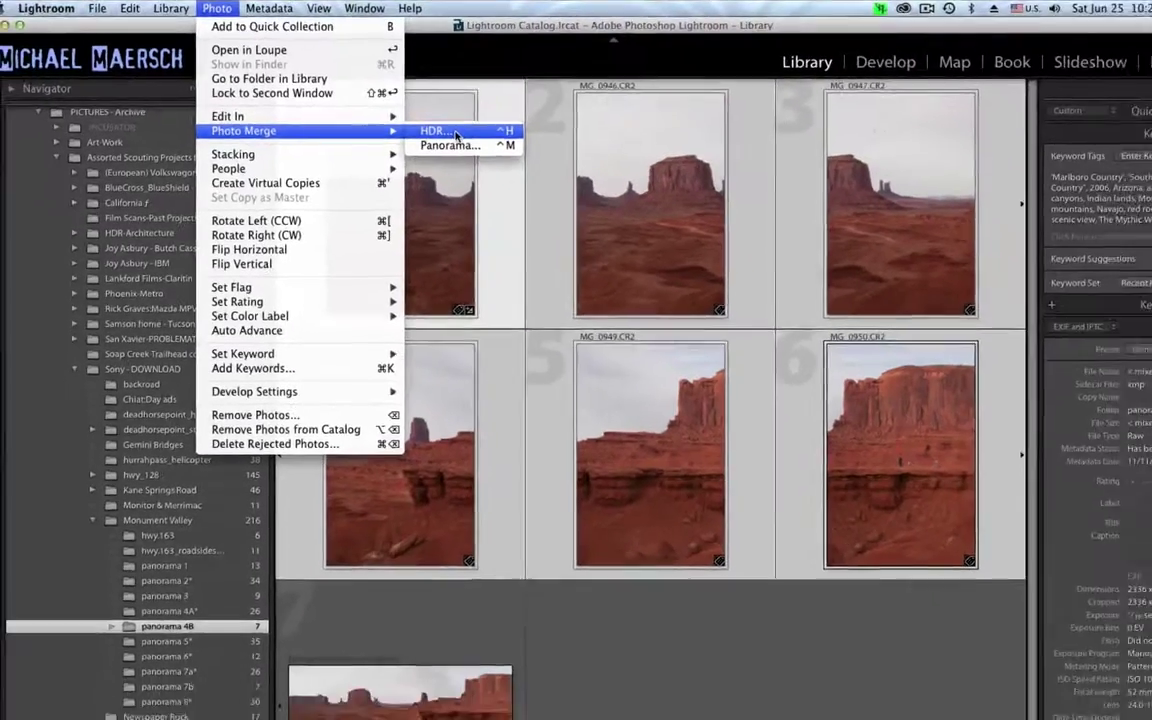
click(219, 8)
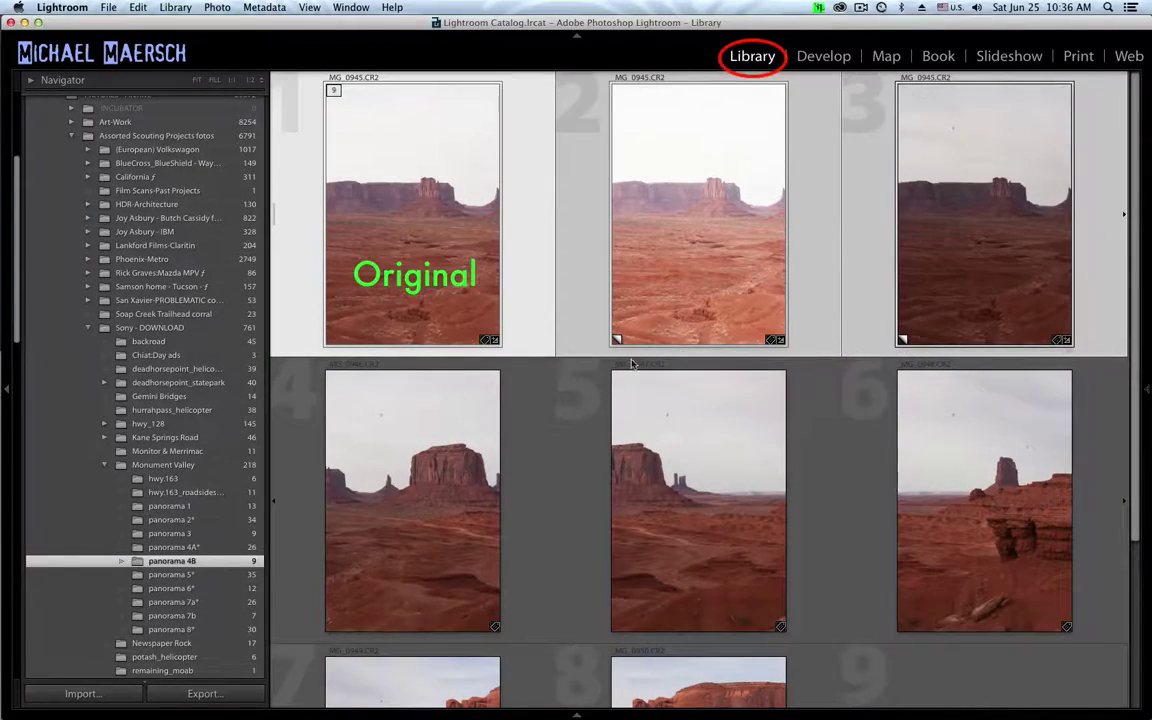
- Compare the original MG_0945.CR2 with its two virtual copies and select all three versions
click(540, 313)
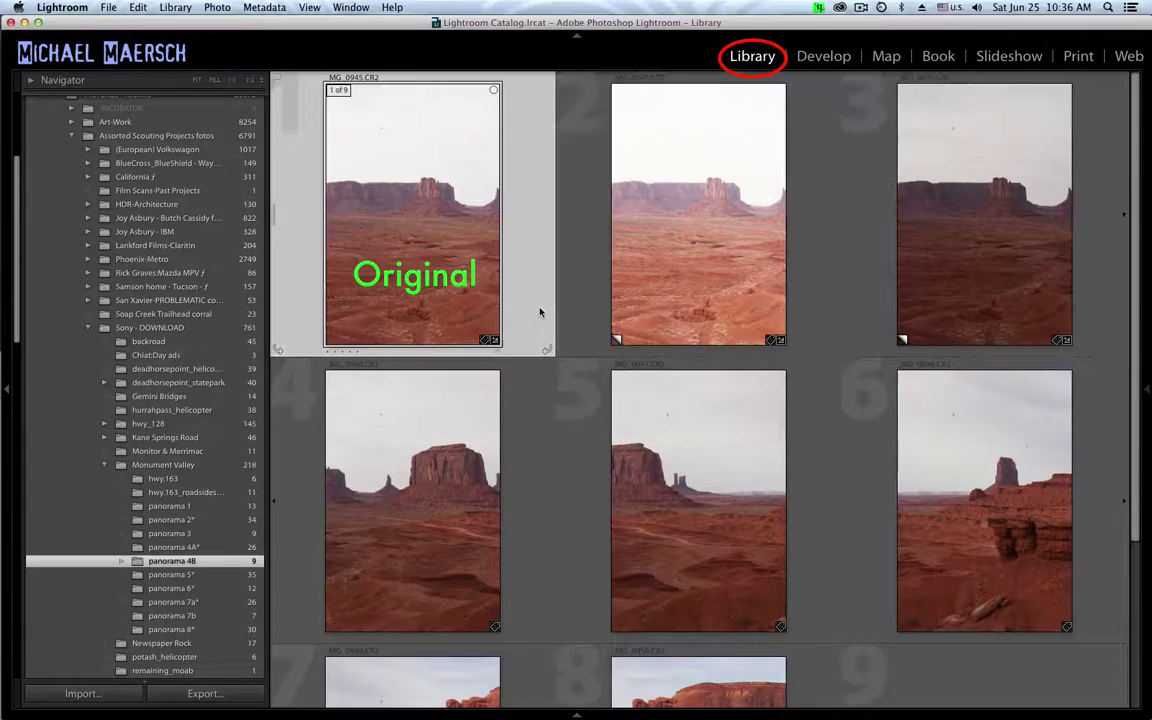
click(817, 303)
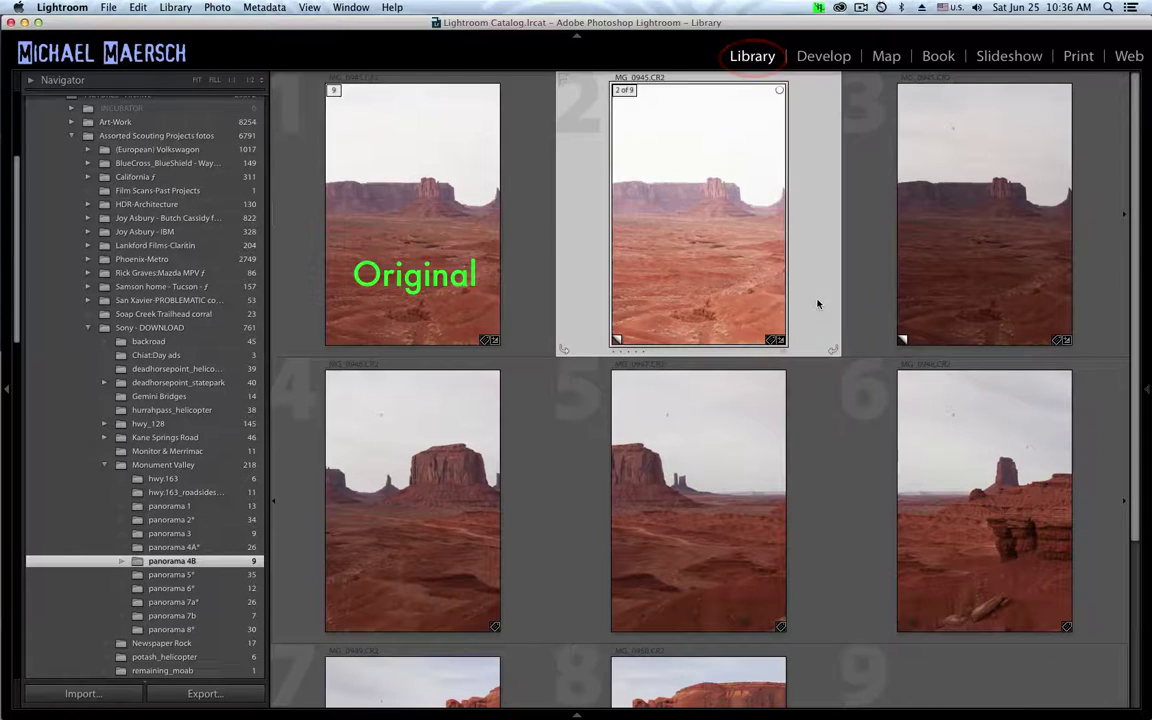
click(1105, 329)
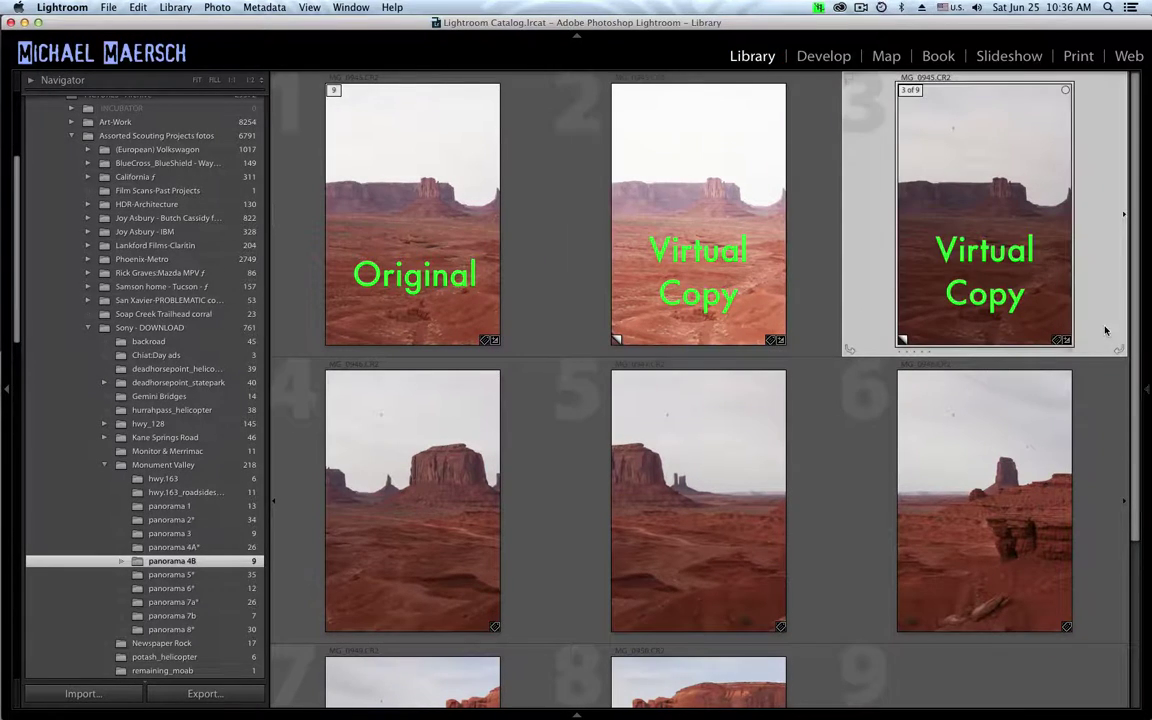
shift+click(537, 311)
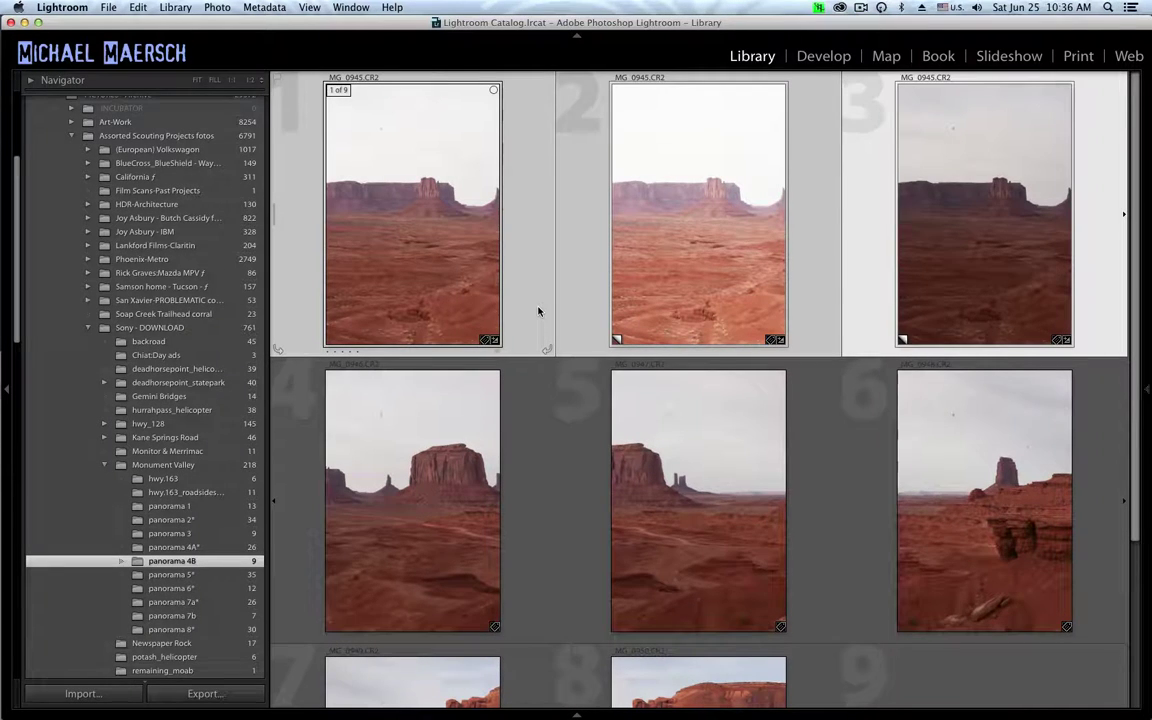
key(super+r)
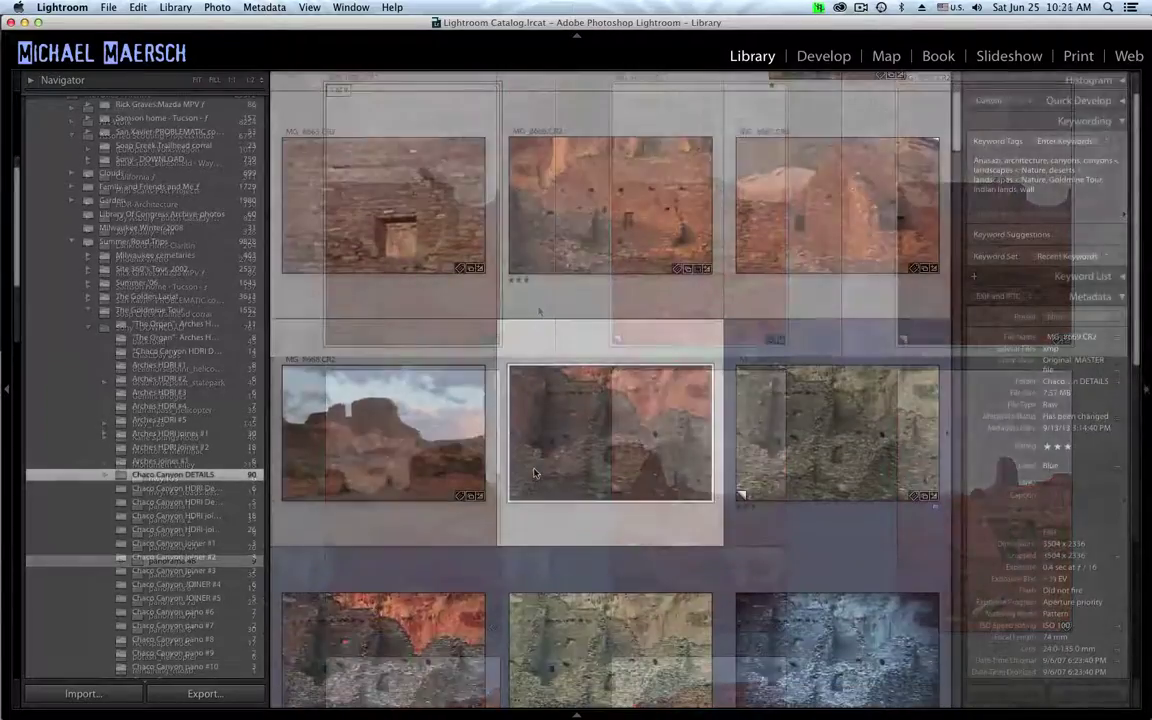
- Look through the differently processed virtual copies of MG_8669.CR2 in the Chaco Canyon DETAILS folder
scroll(534, 473, down, 3)
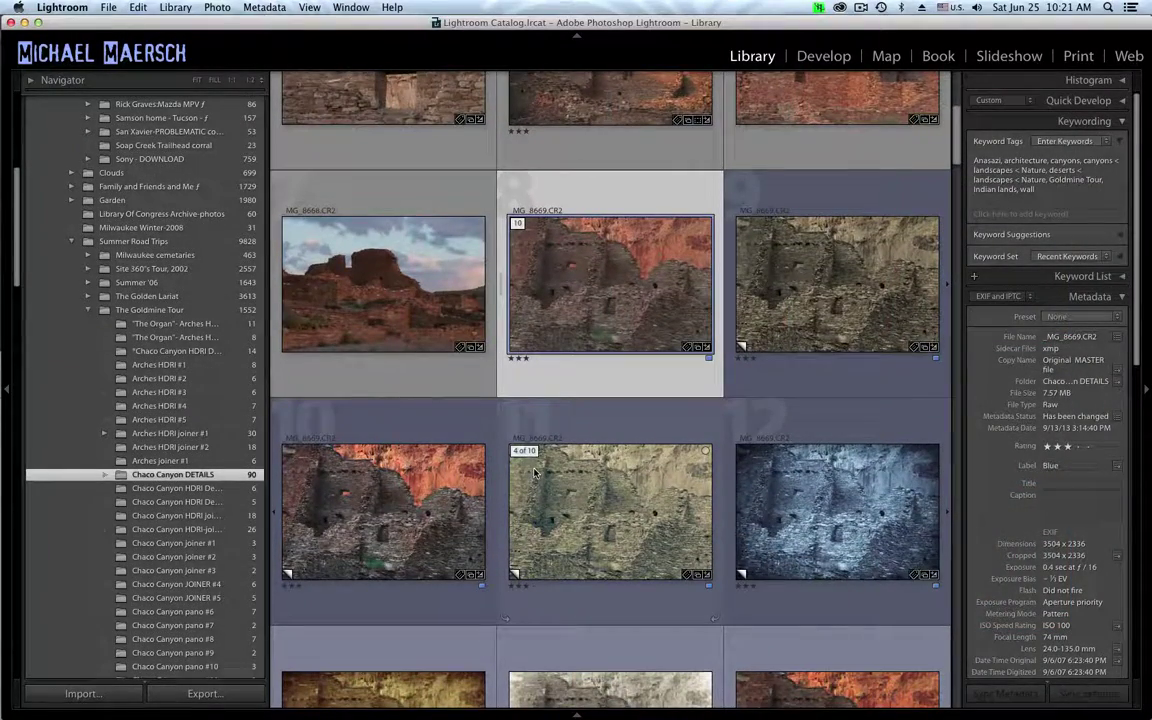
scroll(534, 473, down, 3)
scroll(534, 473, down, 3)
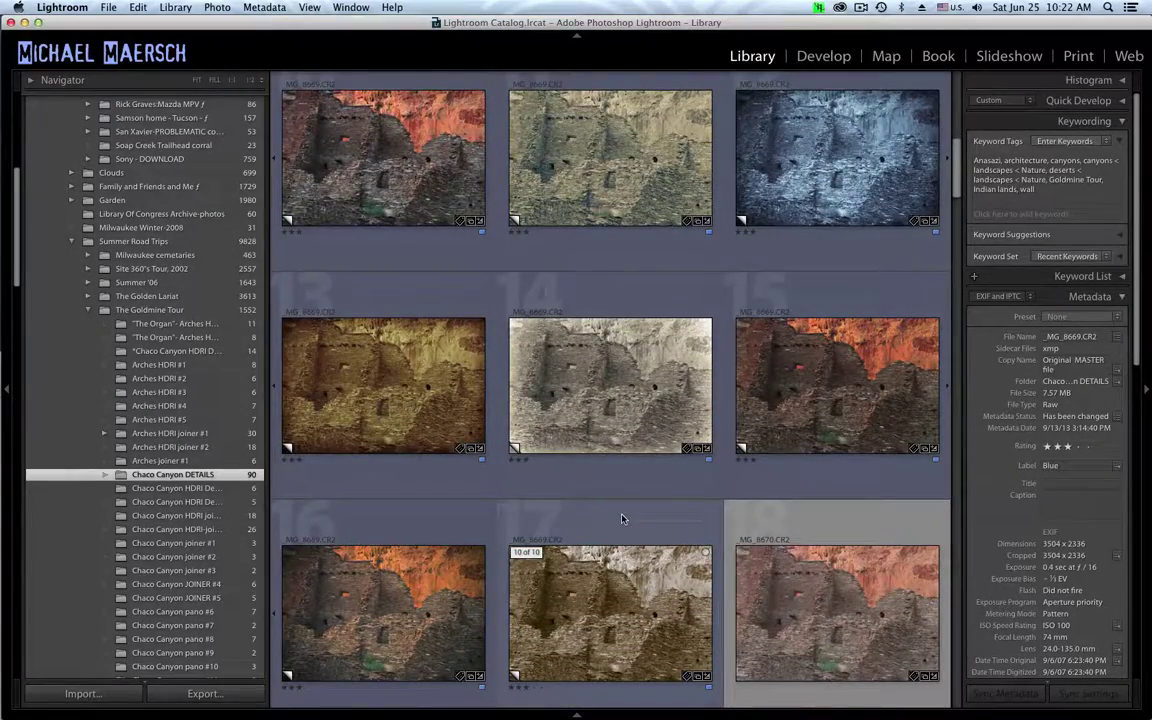
key(super+a)
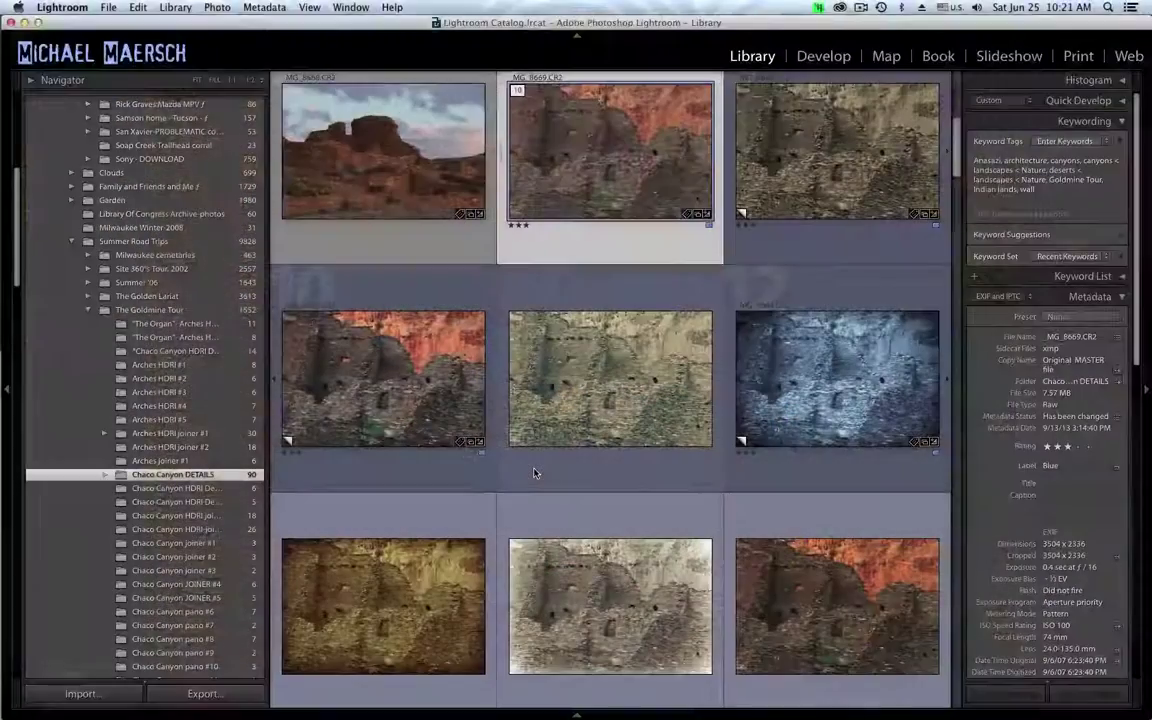
key(l)
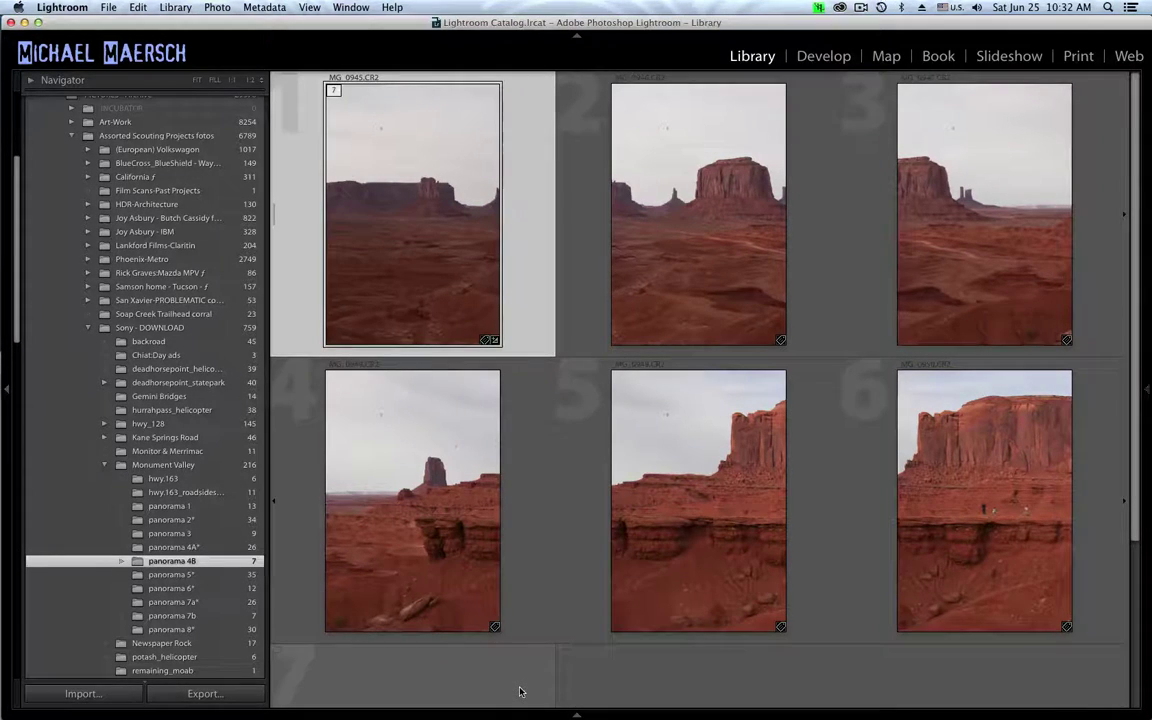
- Open the first panorama 4B photo, MG_0945.CR2, in Develop and save its current settings as a snapshot named "1) -1/EV"
key(d)
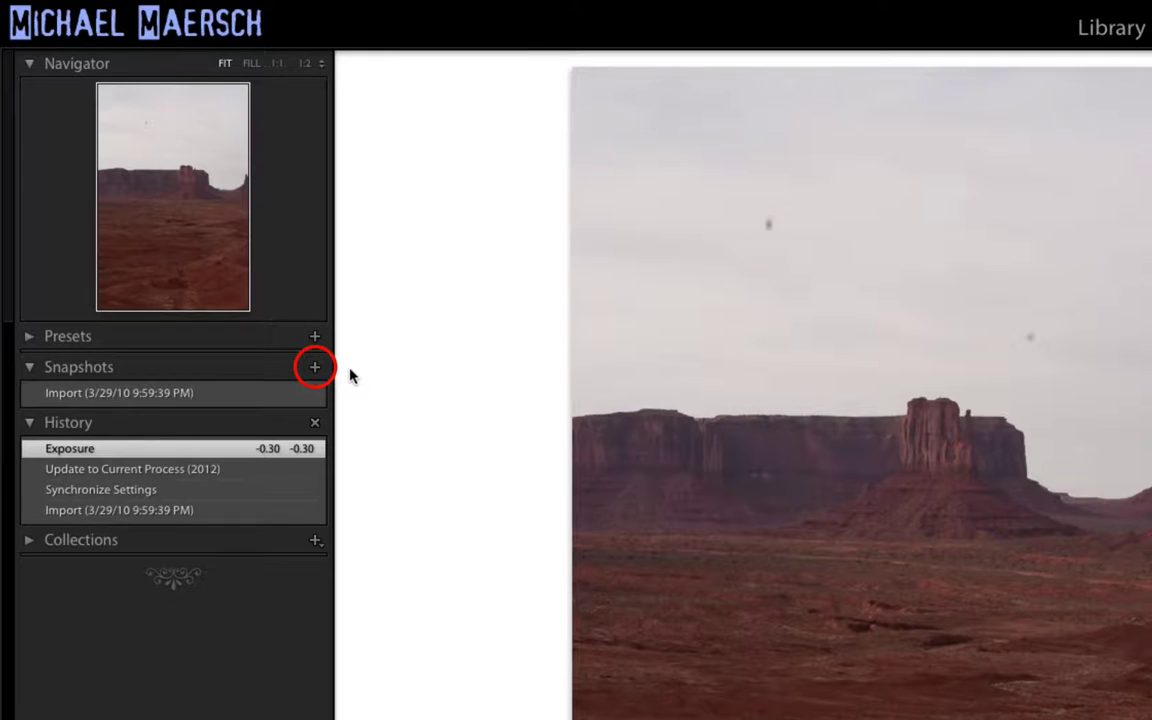
click(315, 368)
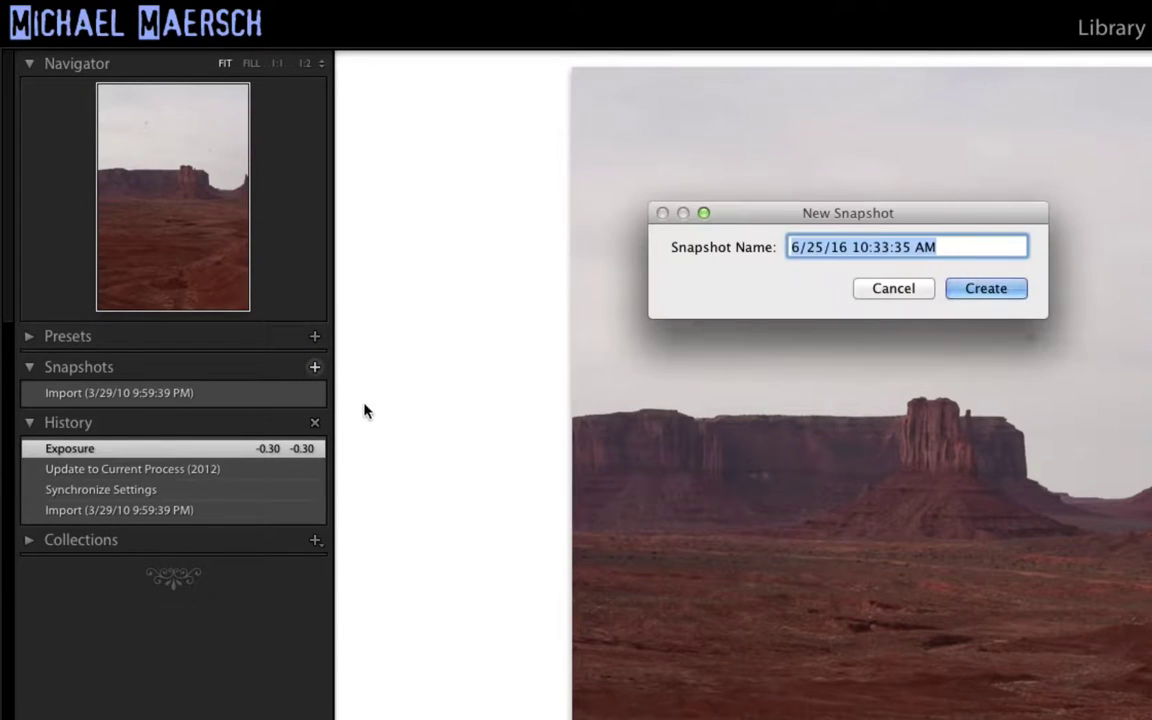
text(1))
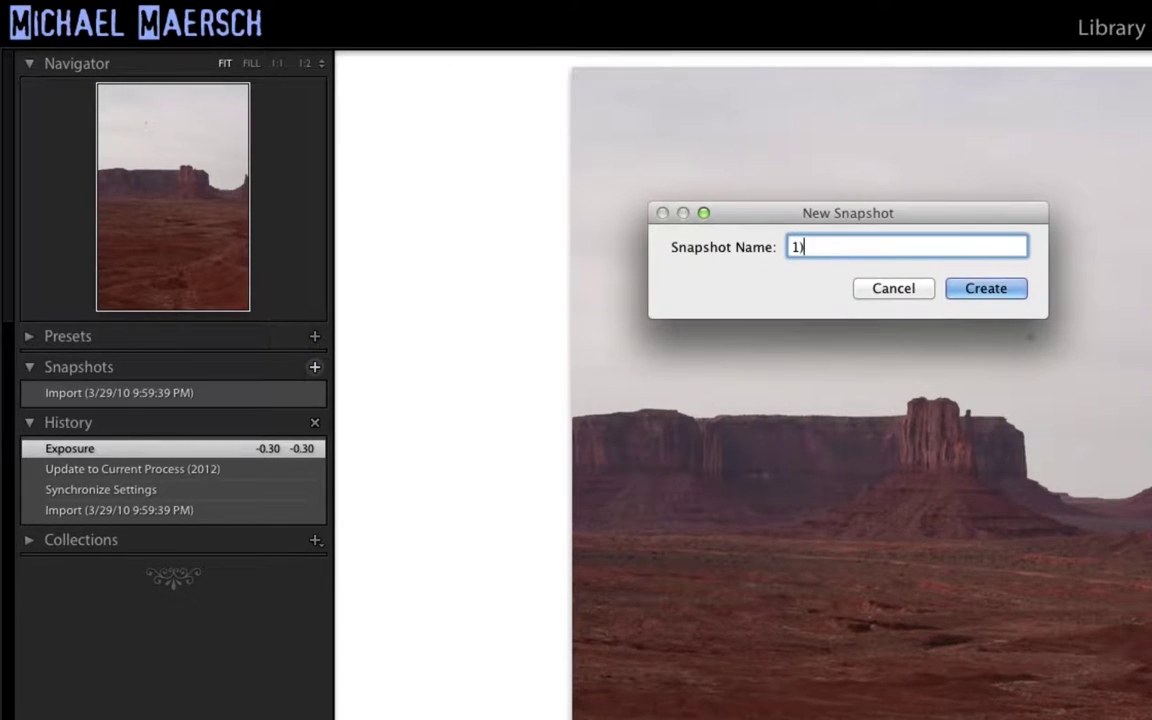
text( -)
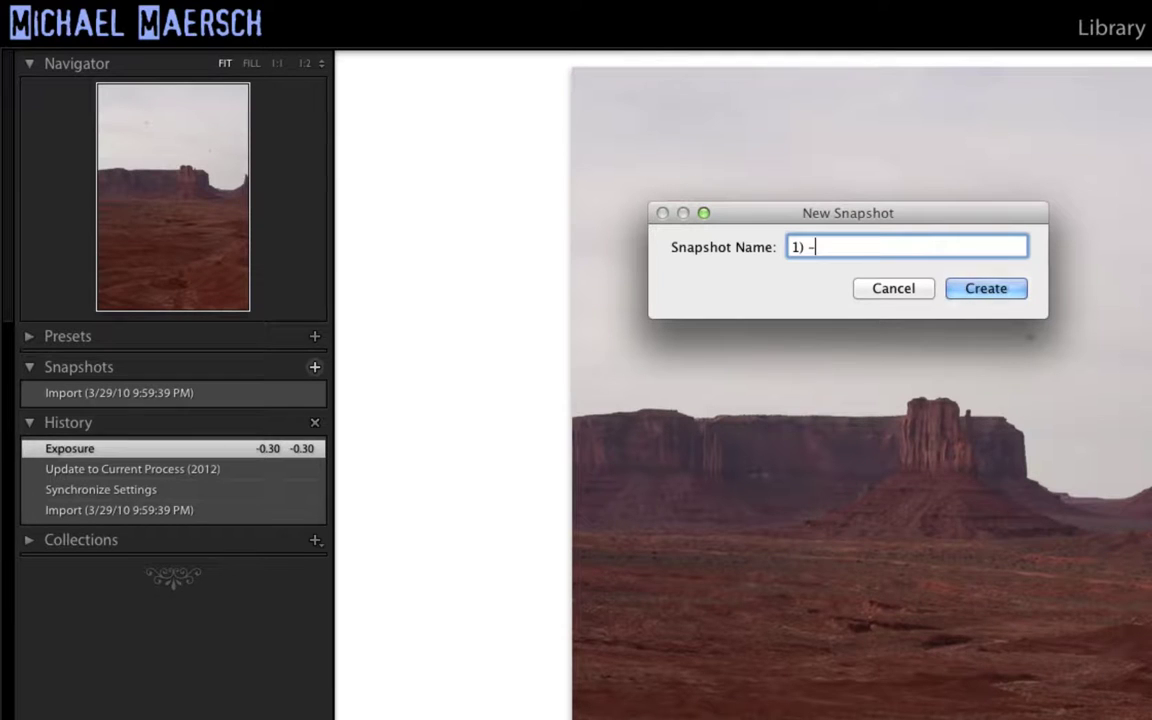
text(1/EV)
click(986, 288)
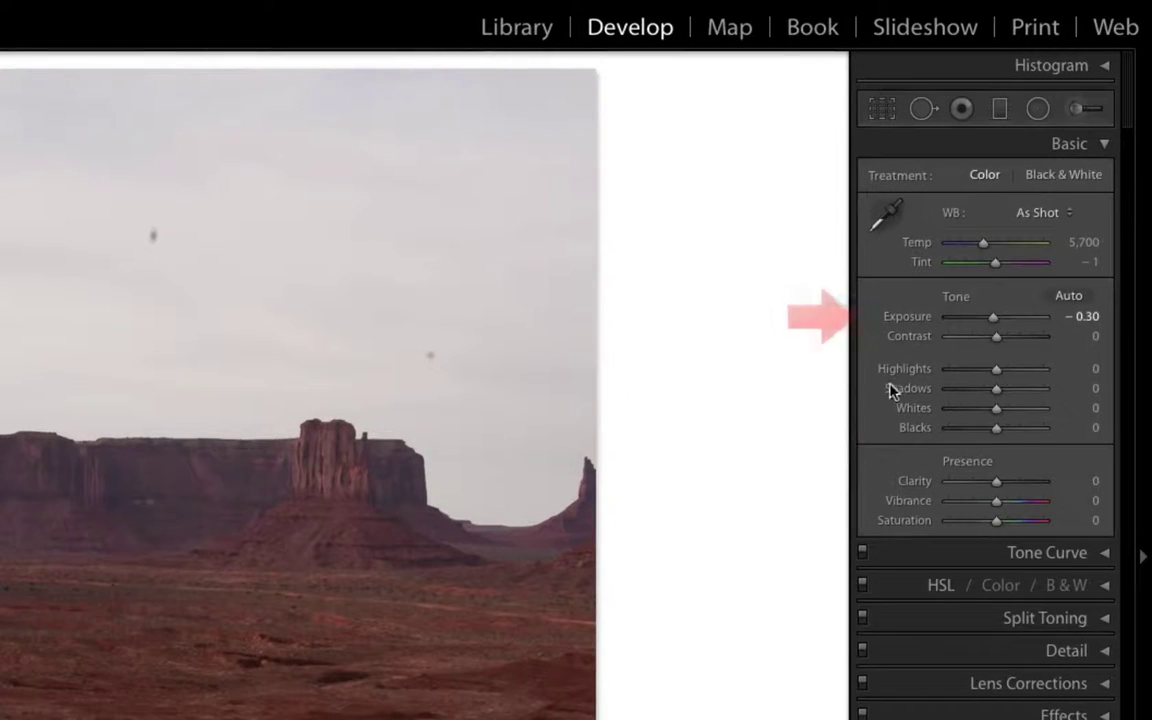
- Raise the photo's Exposure to +0.70
click(1090, 316)
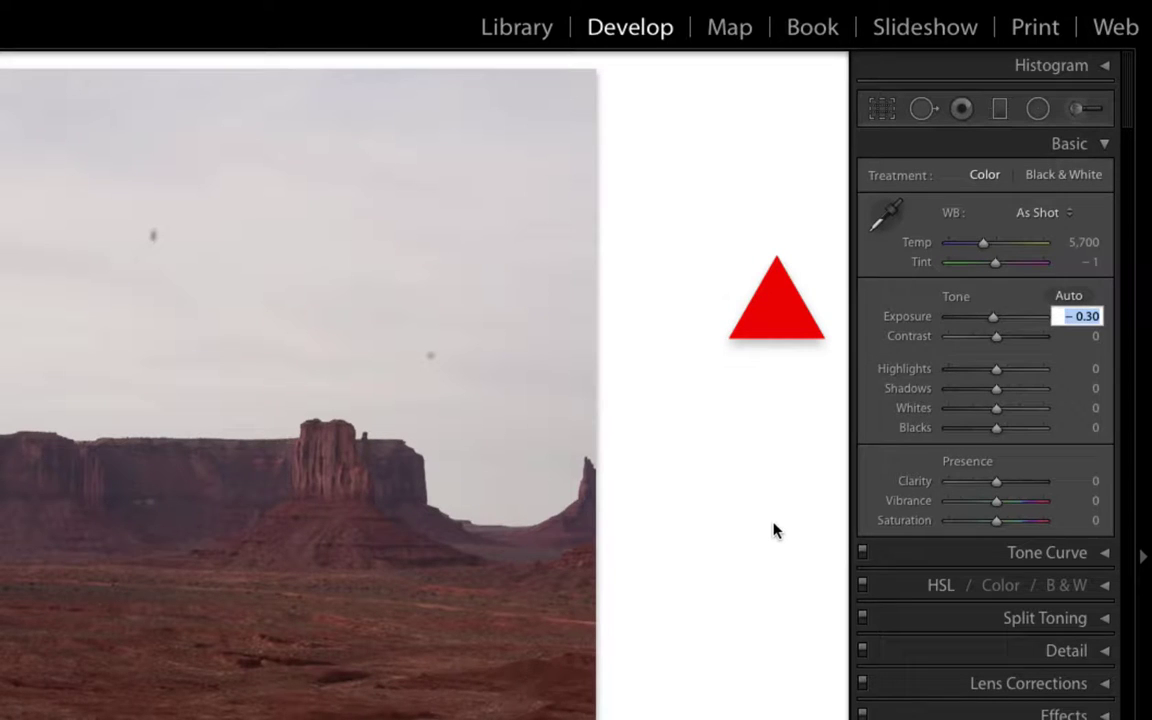
key(Up)
key(Up)
key(Up)
key(Up)
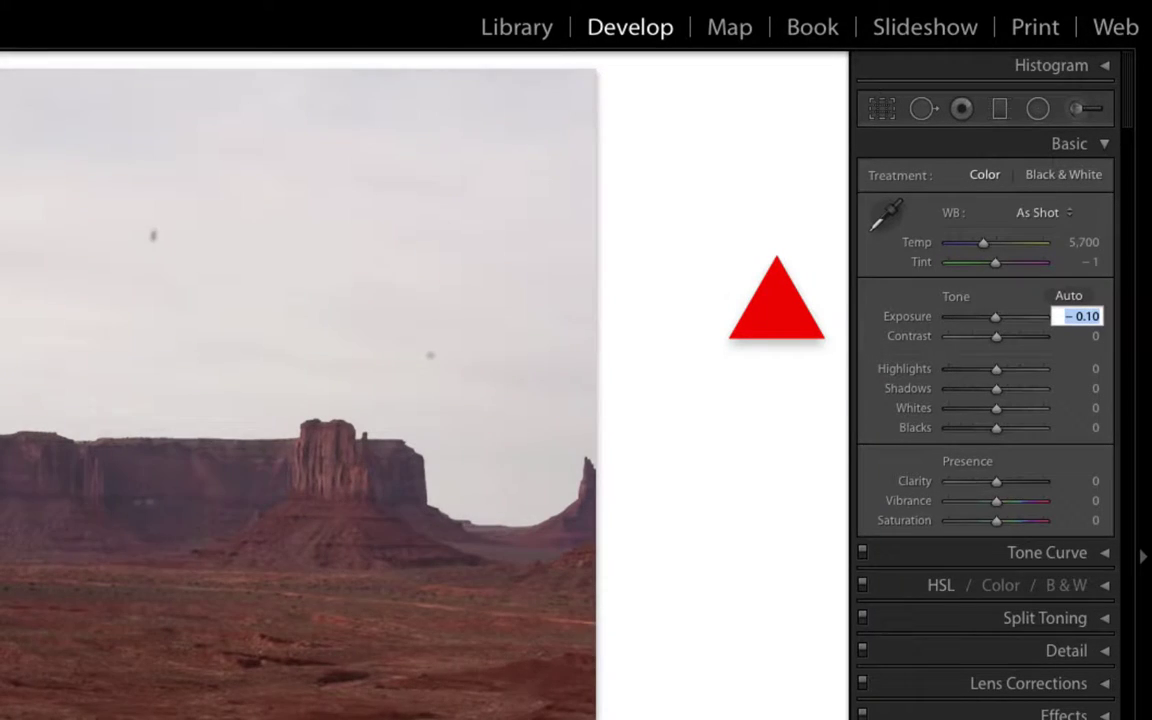
key(Up)
key(Up)
key(Up)
key(Up)
key(Up)
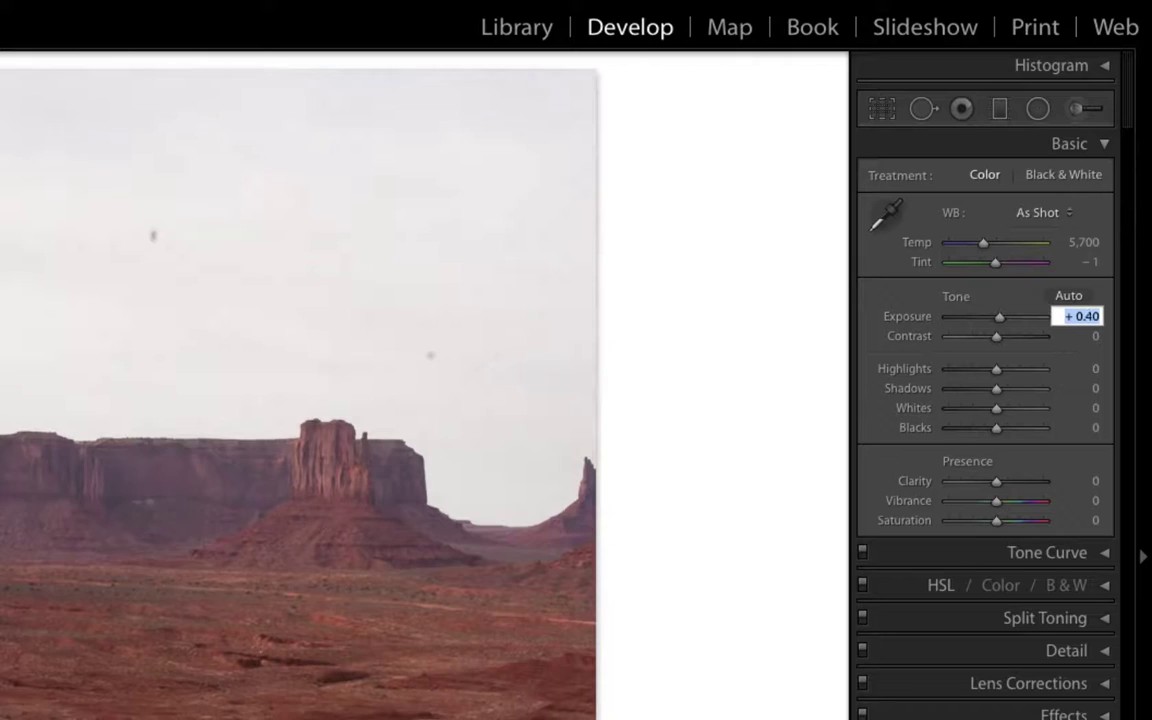
key(Up)
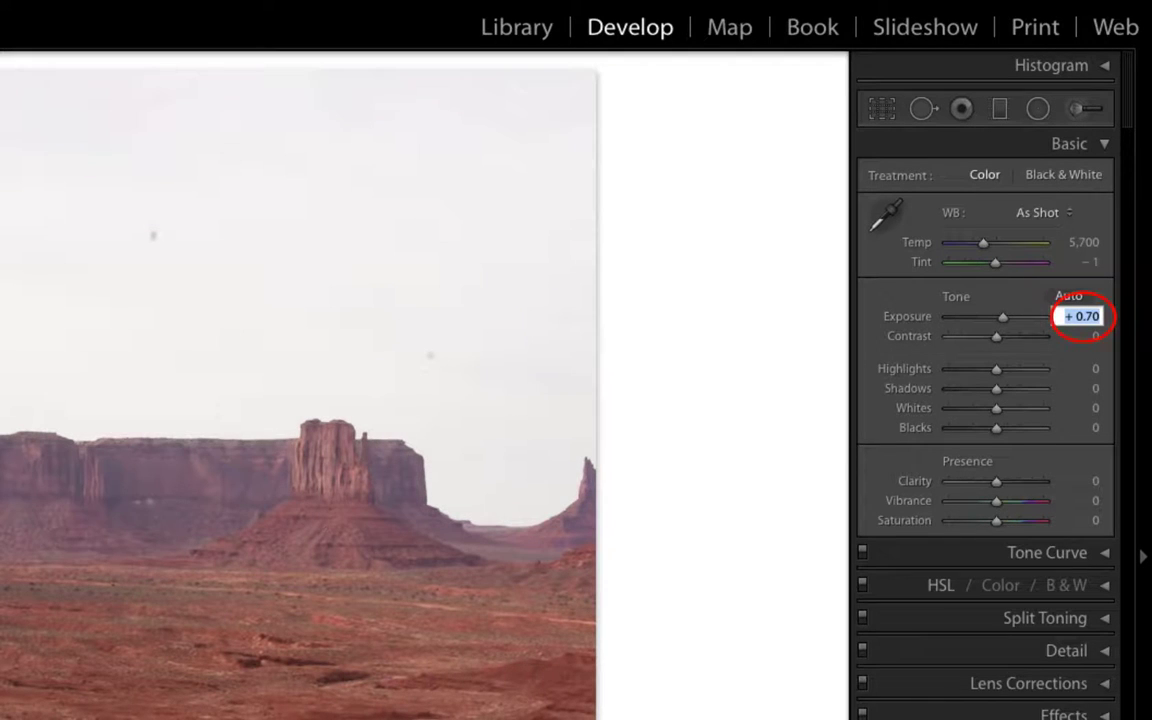
key(Return)
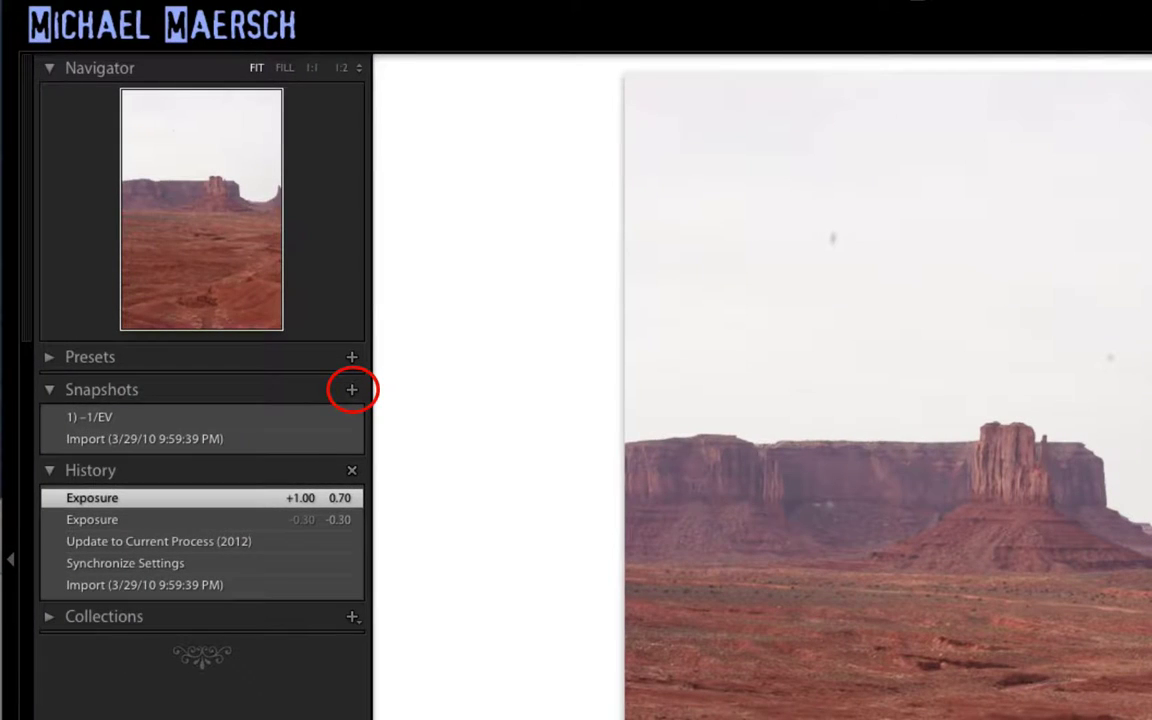
- Save the current exposure as a new snapshot named "2) 'Normal'"
click(350, 392)
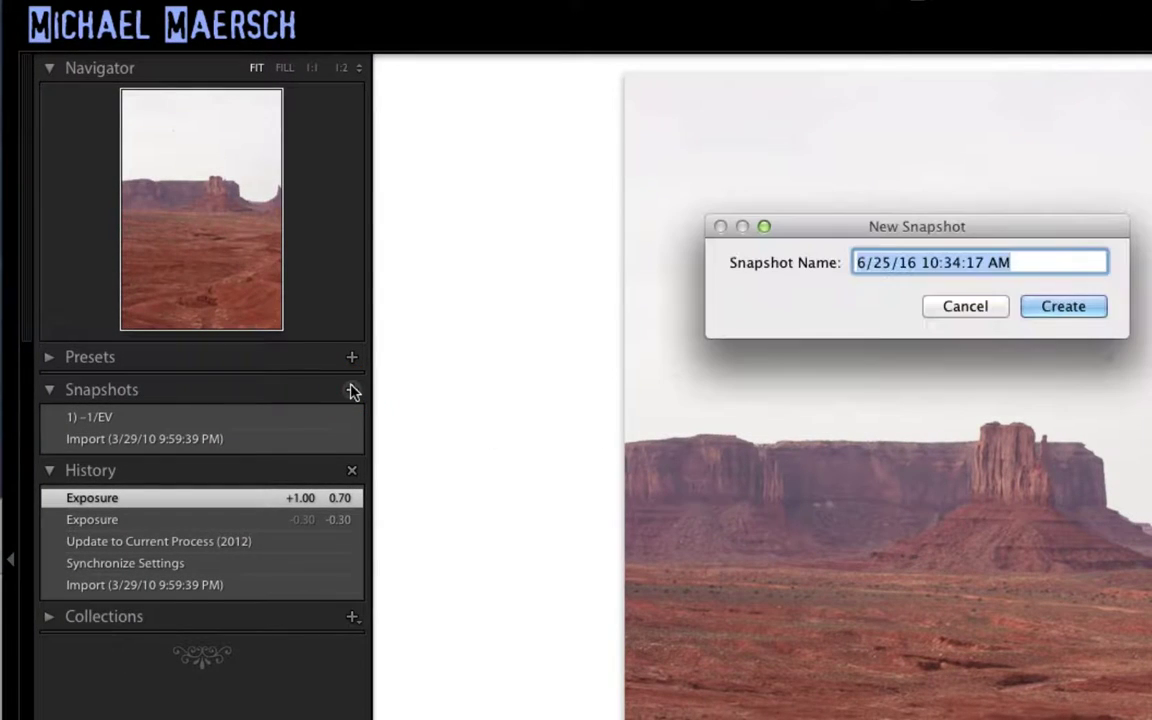
text(2)
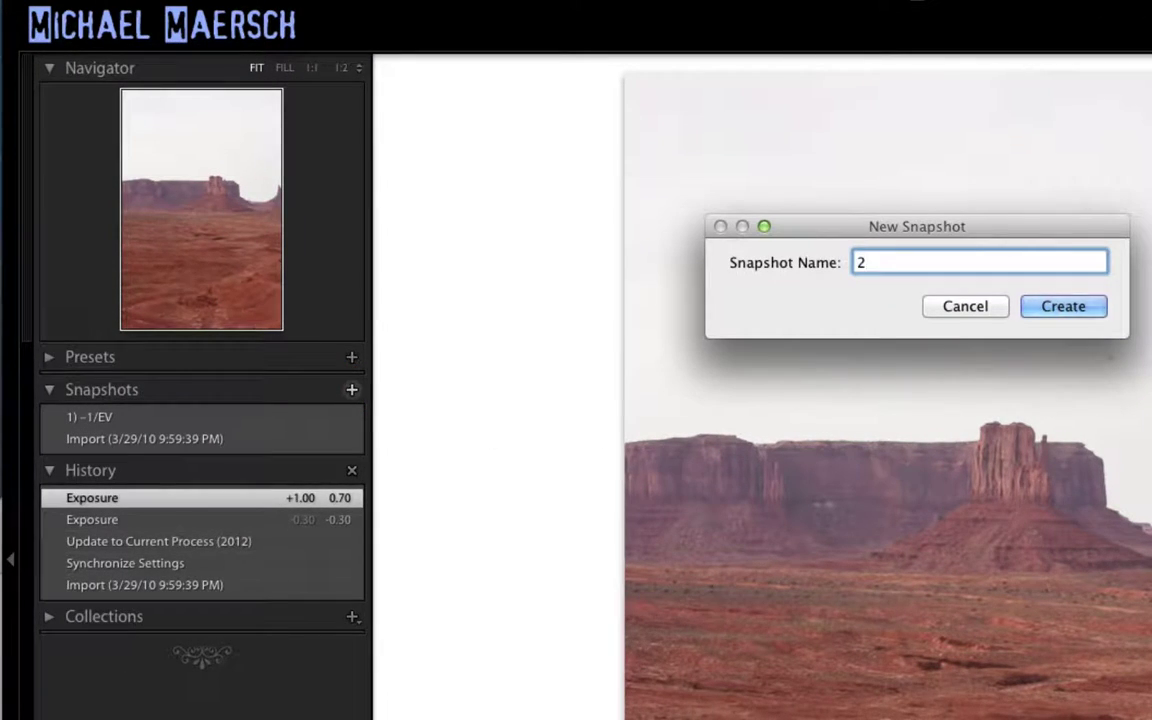
text() 'Normal')
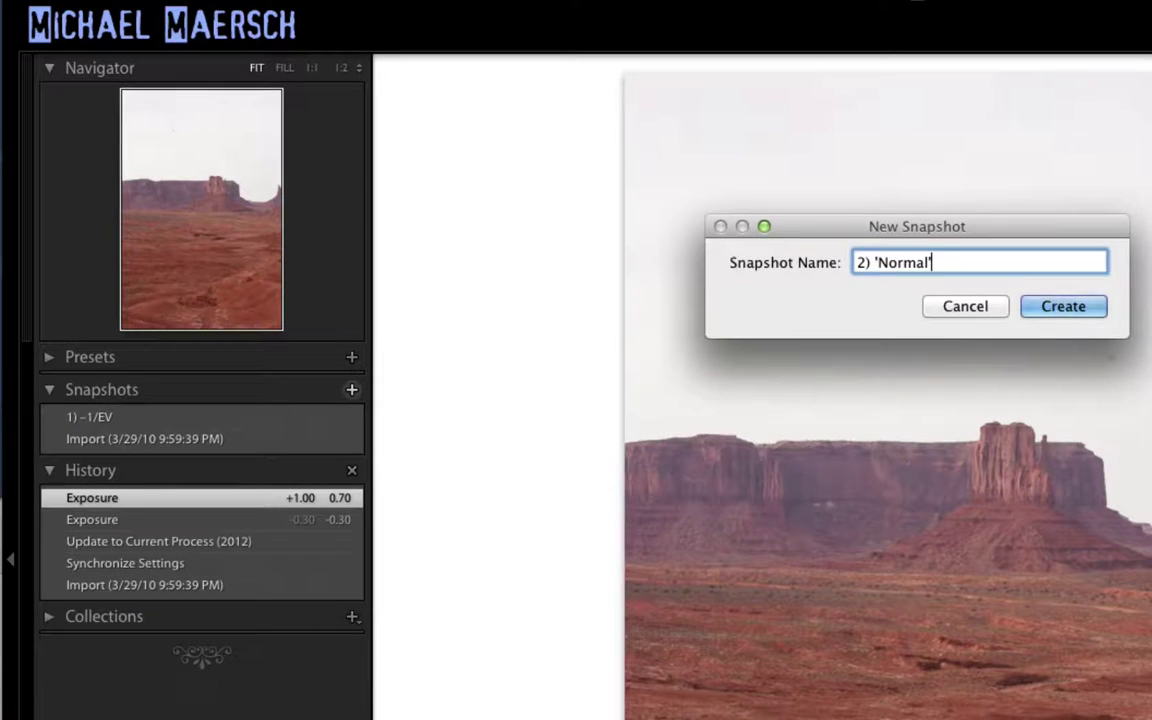
key(Return)
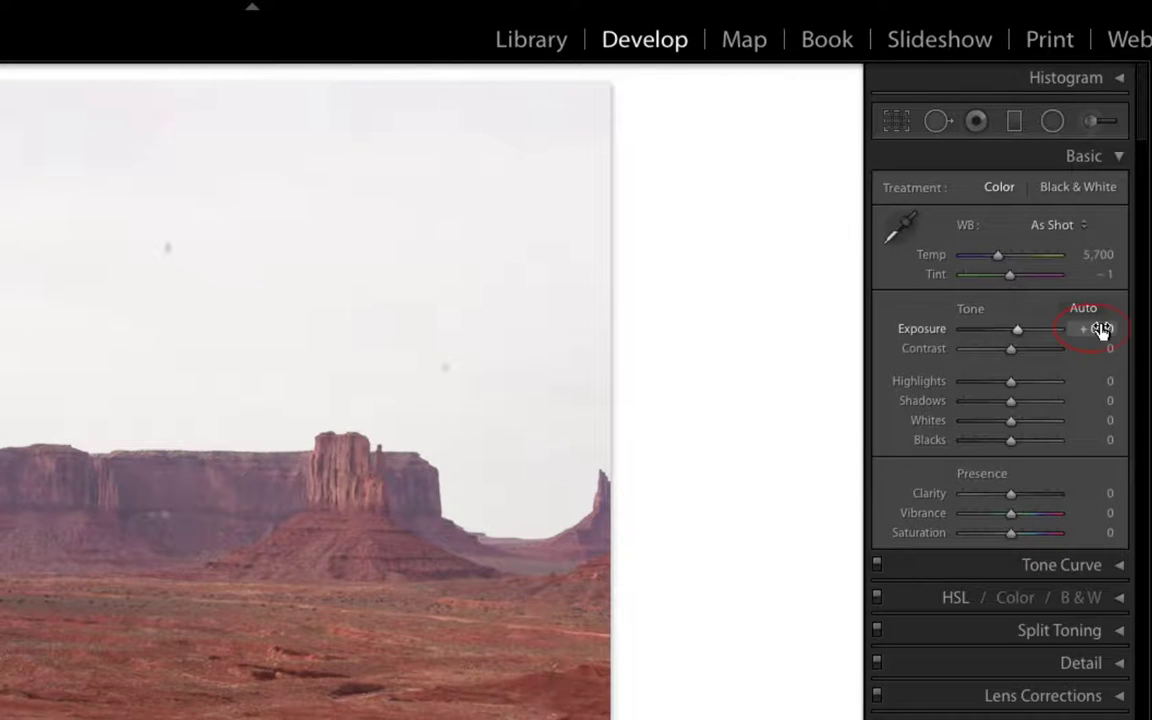
- Raise the photo's Exposure to +1.70
click(1100, 330)
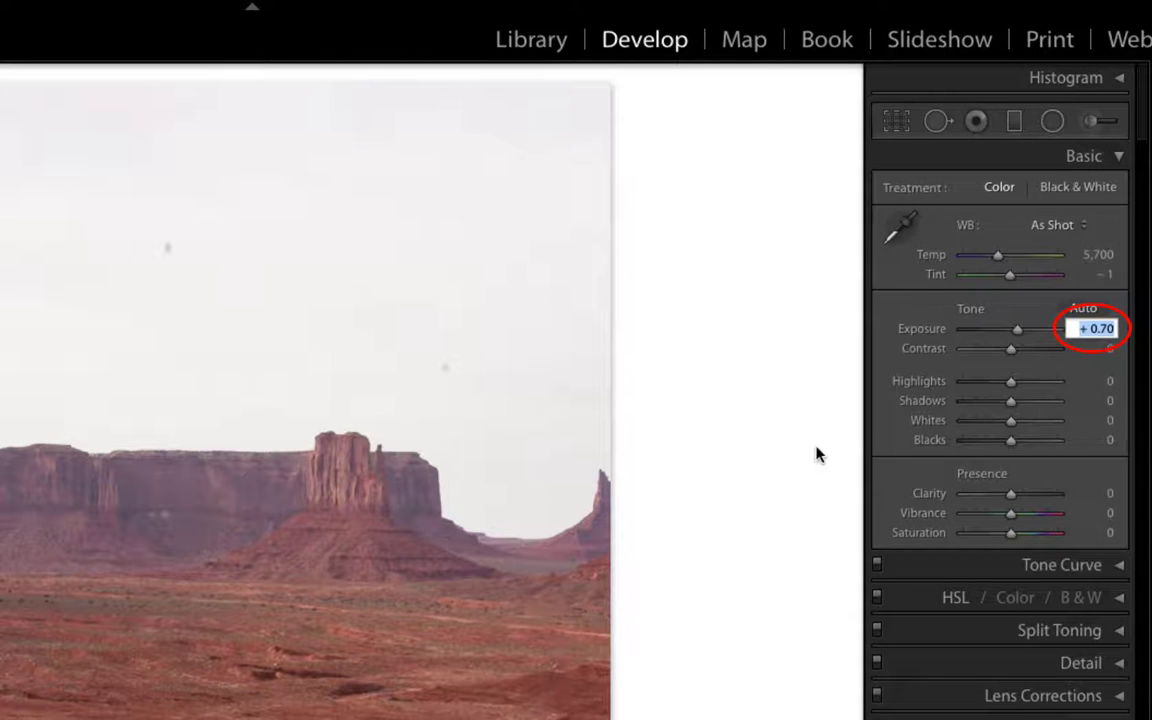
key(Up)
key(Up)
key(Up)
key(Up)
key(Up)
key(Up)
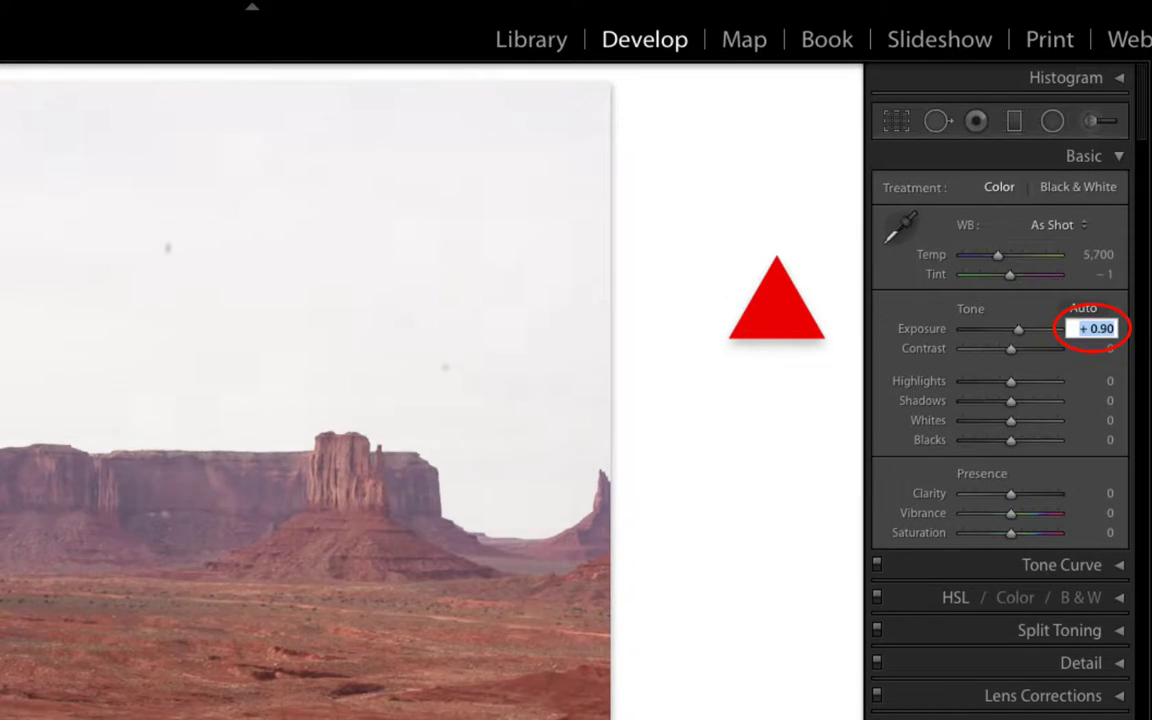
key(Up)
key(Up)
key(Up)
key(Up)
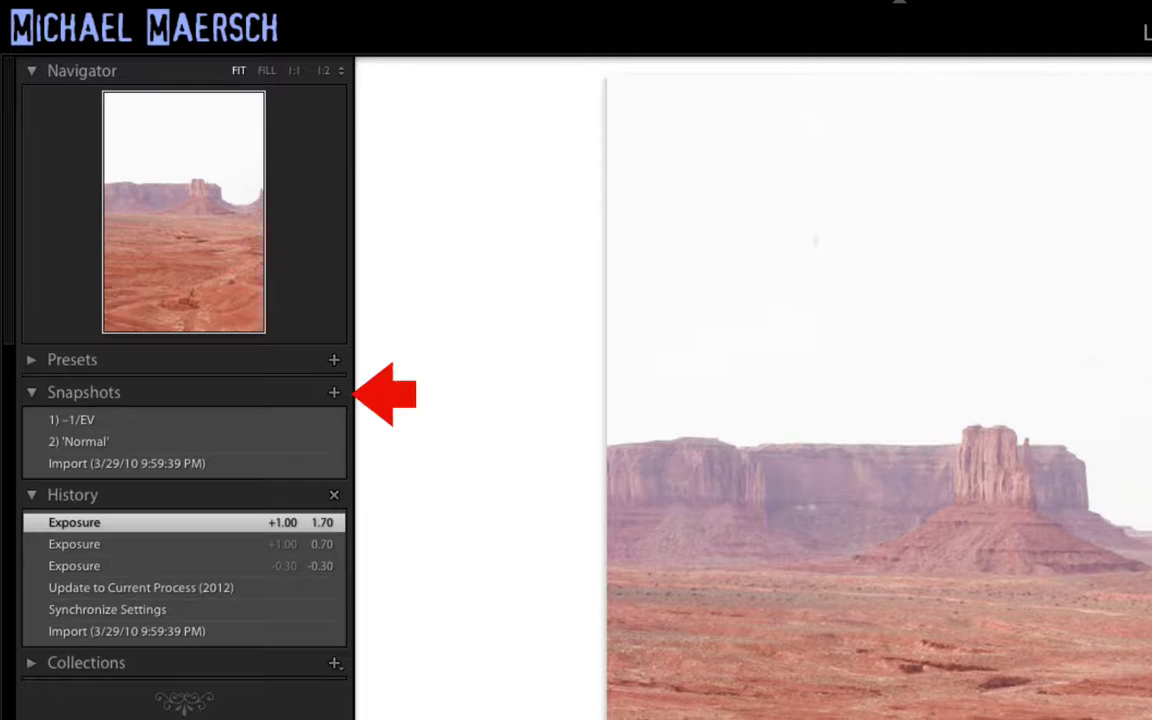
- Save the current exposure as a snapshot named "3) +1/EV", and switch the photo to the snapshot "1) -1/EV"
click(334, 392)
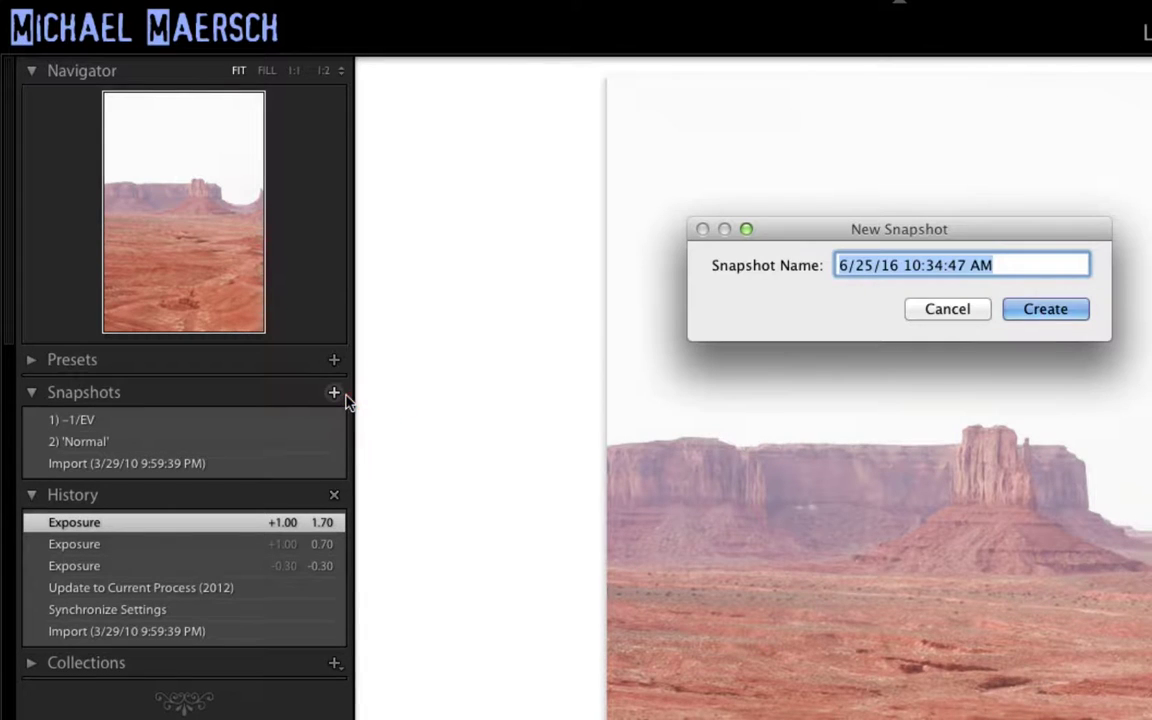
text(3) +1/EV)
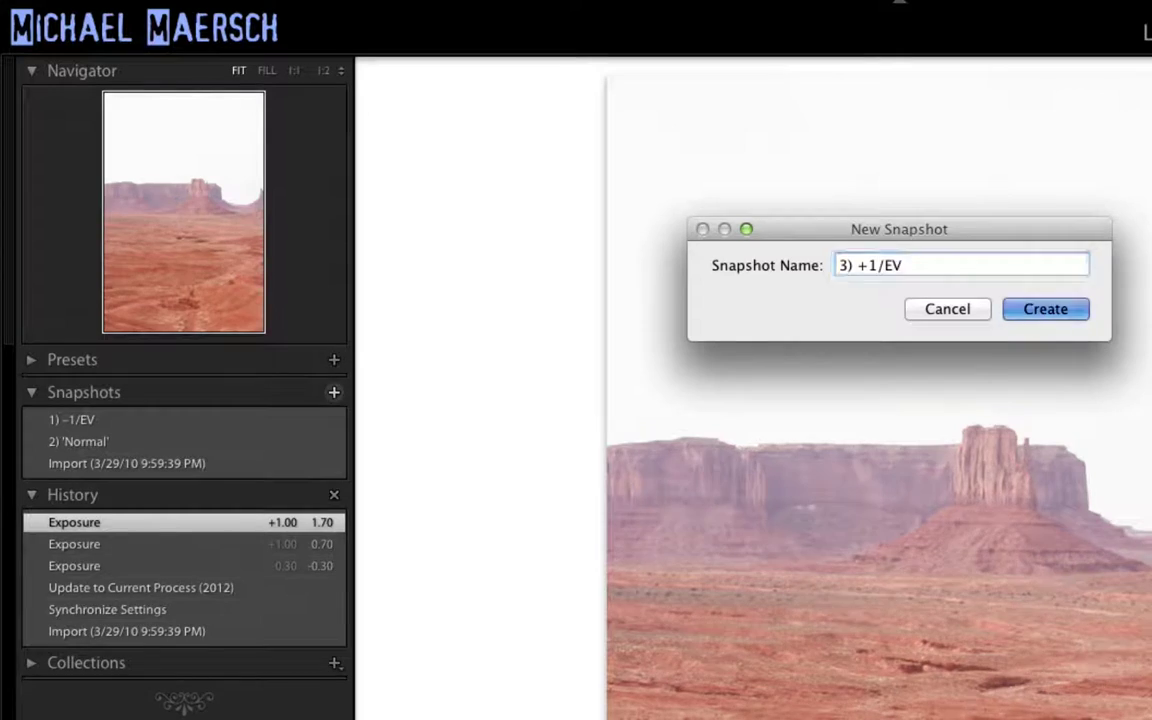
key(Return)
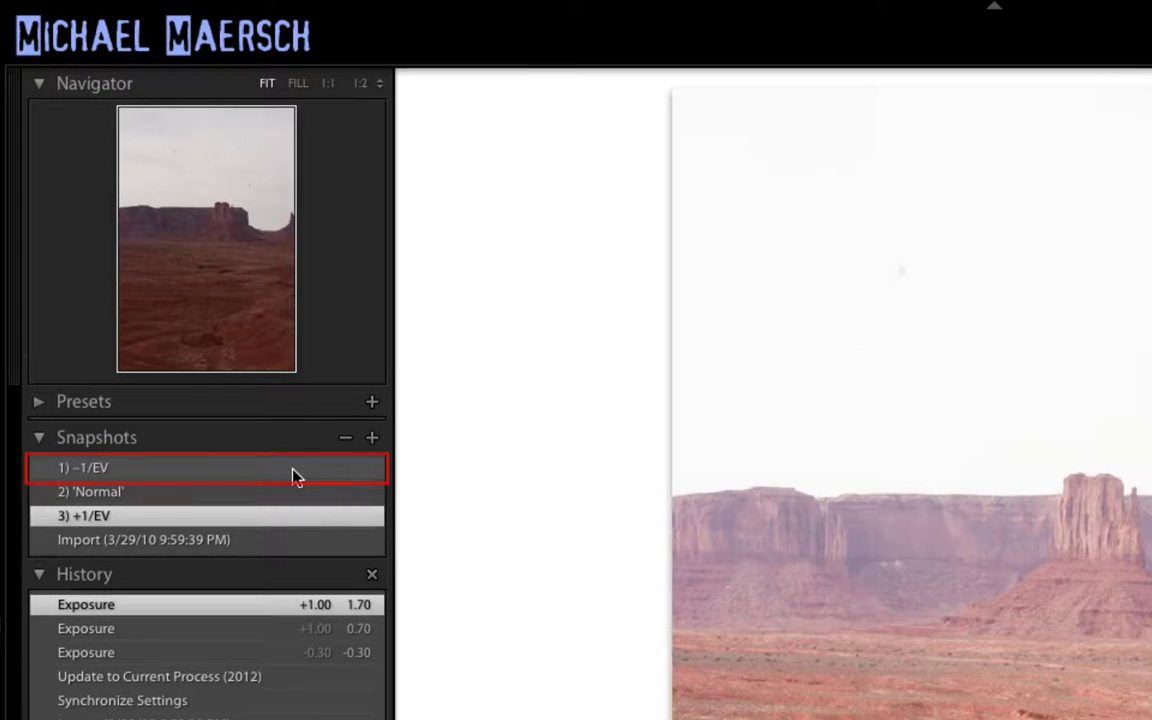
click(295, 476)
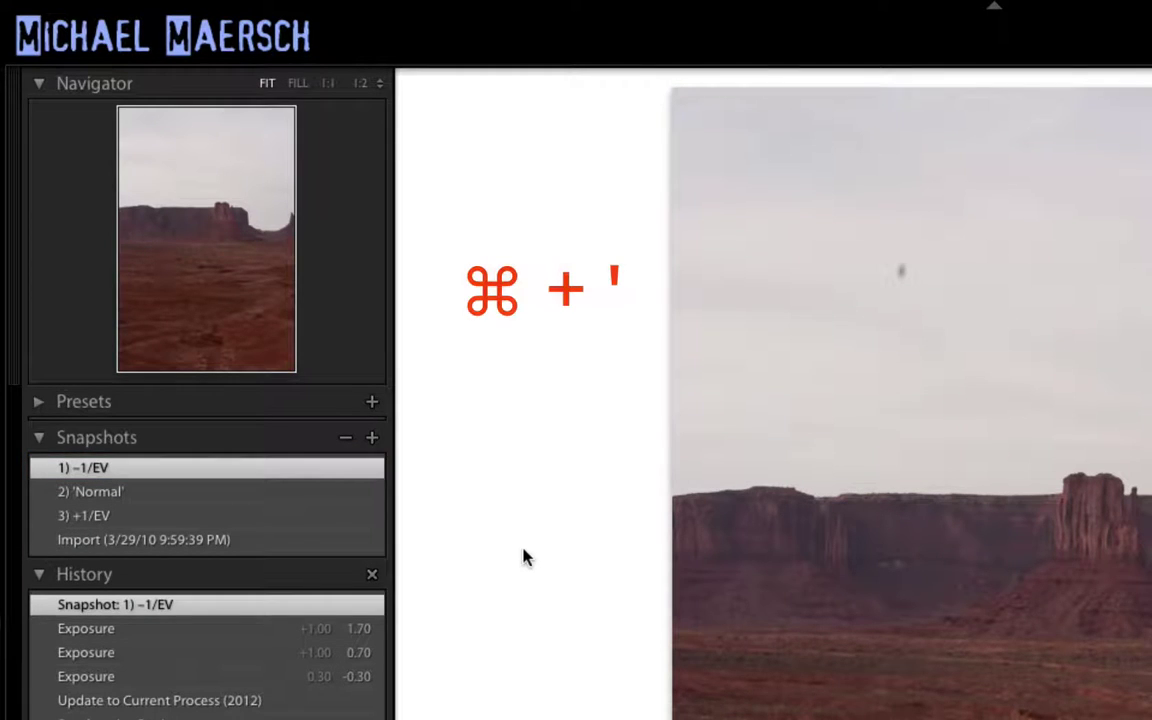
- Create virtual copies from the snapshots "1) -1/EV" and "3) +1/EV", and set the original photo to "2) 'Normal'"
key(super+apostrophe)
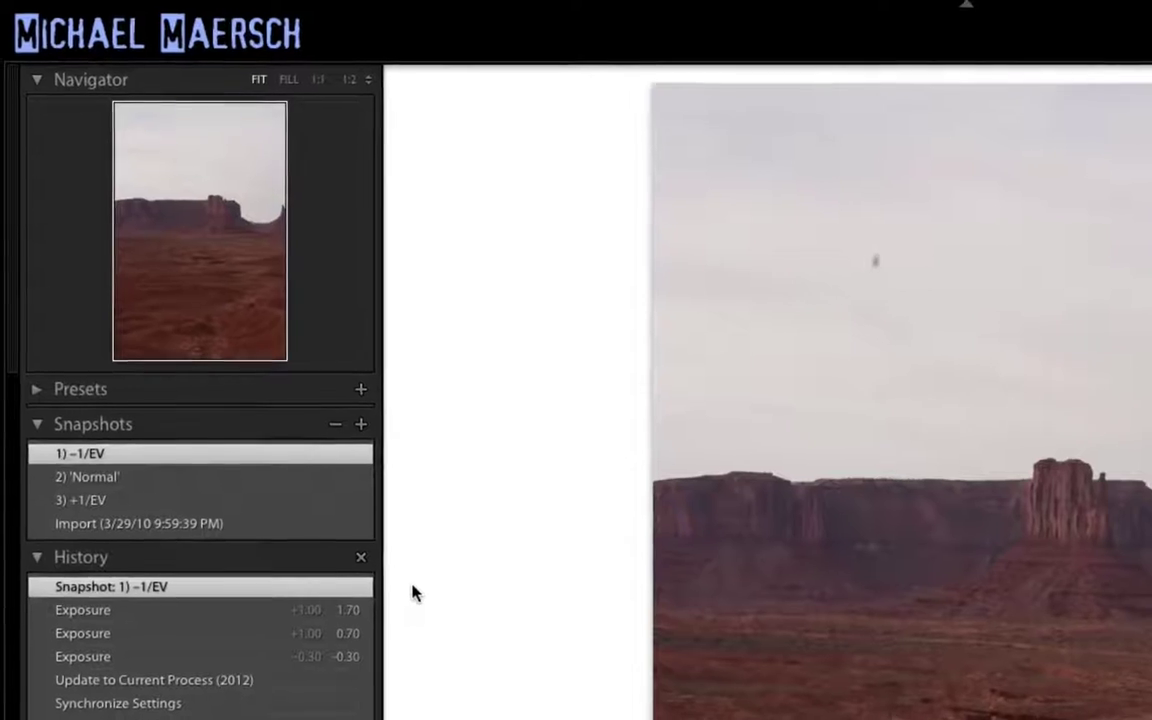
click(332, 507)
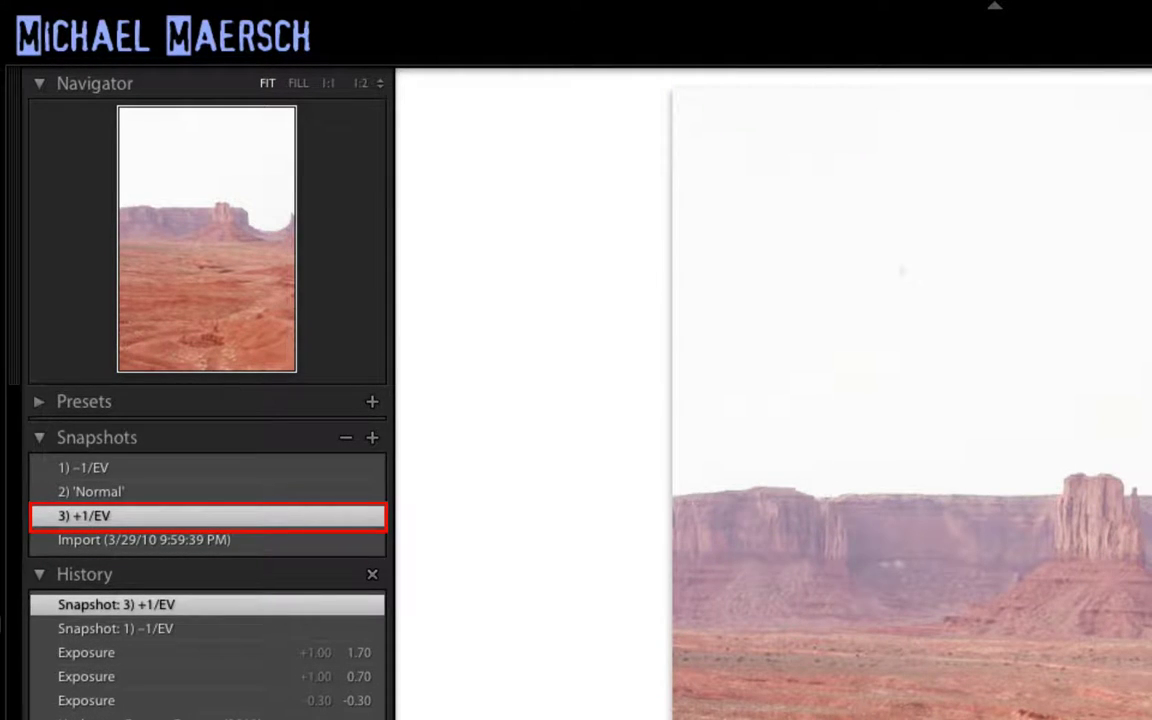
key(ctrl+apostrophe)
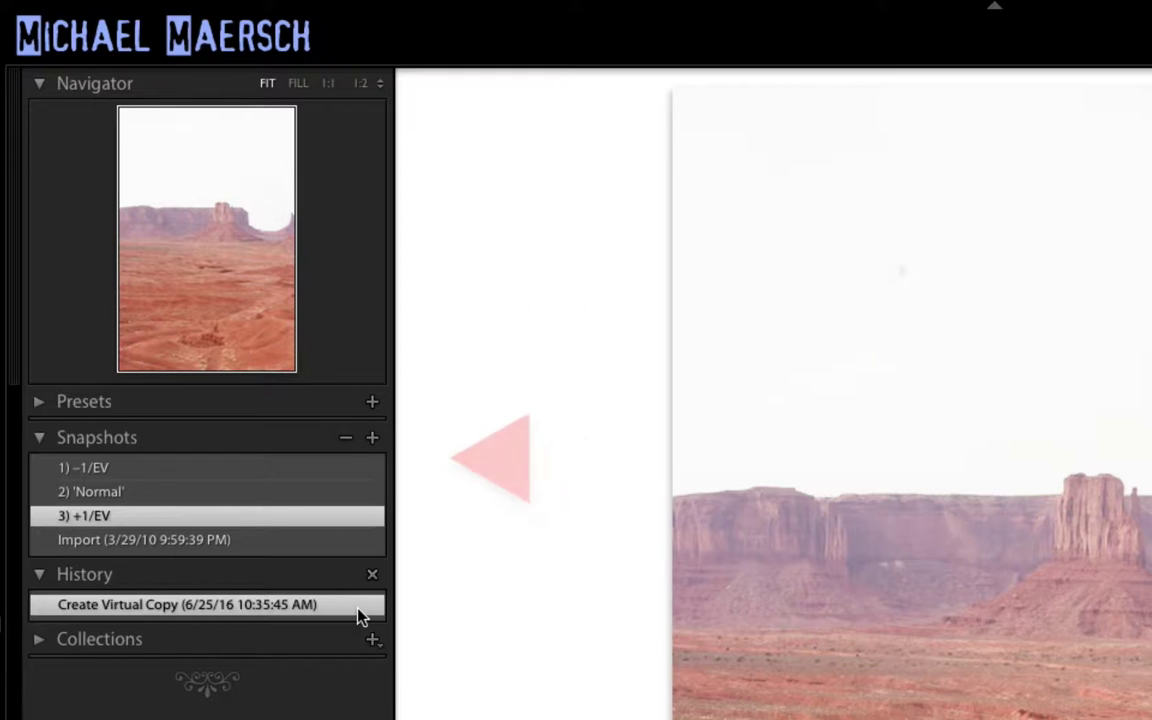
key(Left)
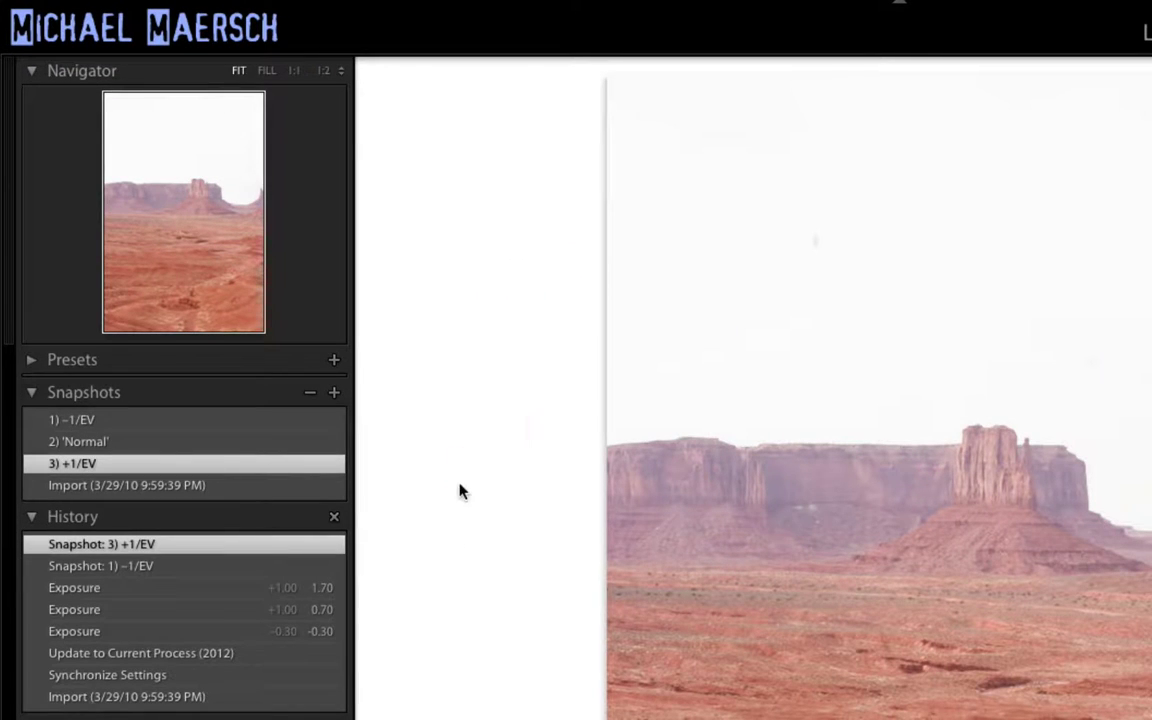
click(315, 442)
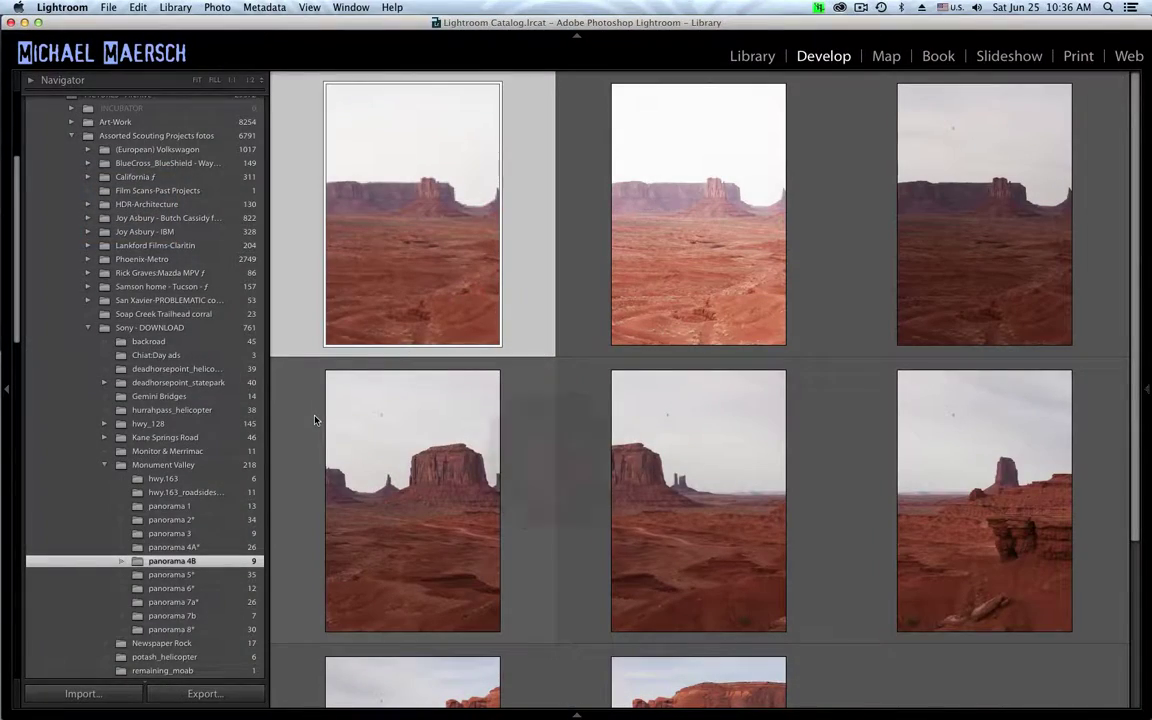
- Compare the original MG_0945.CR2 with its two virtual copies in the Library grid
key(g)
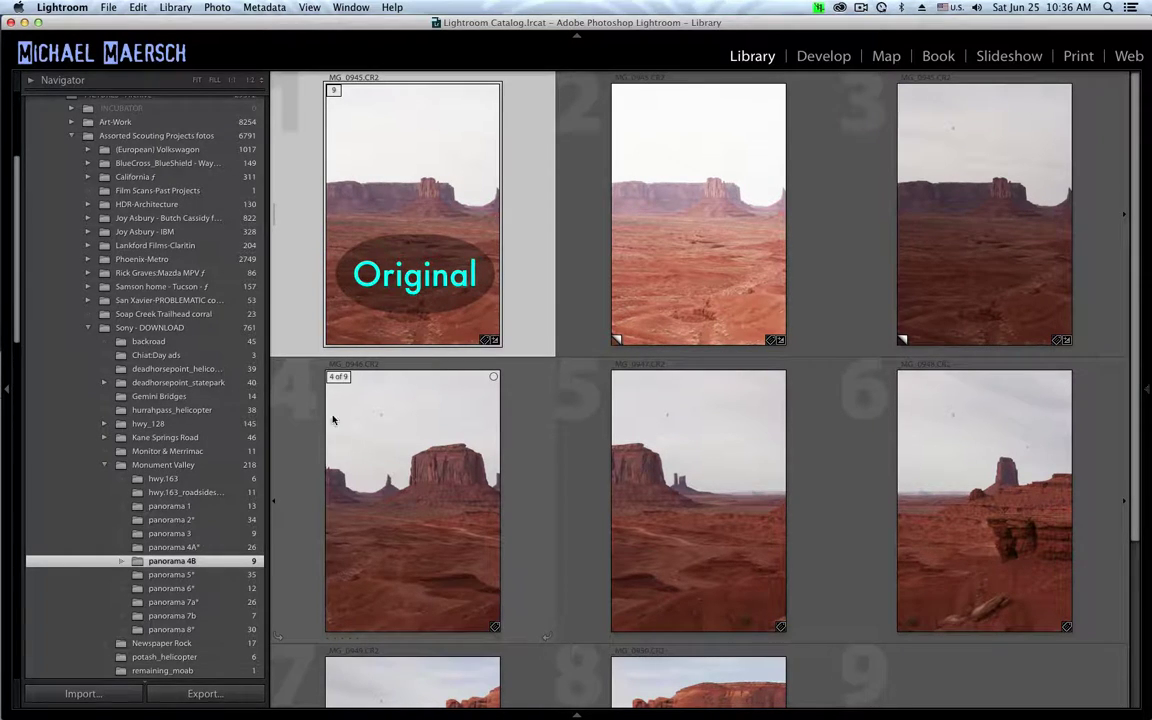
shift+click(1090, 326)
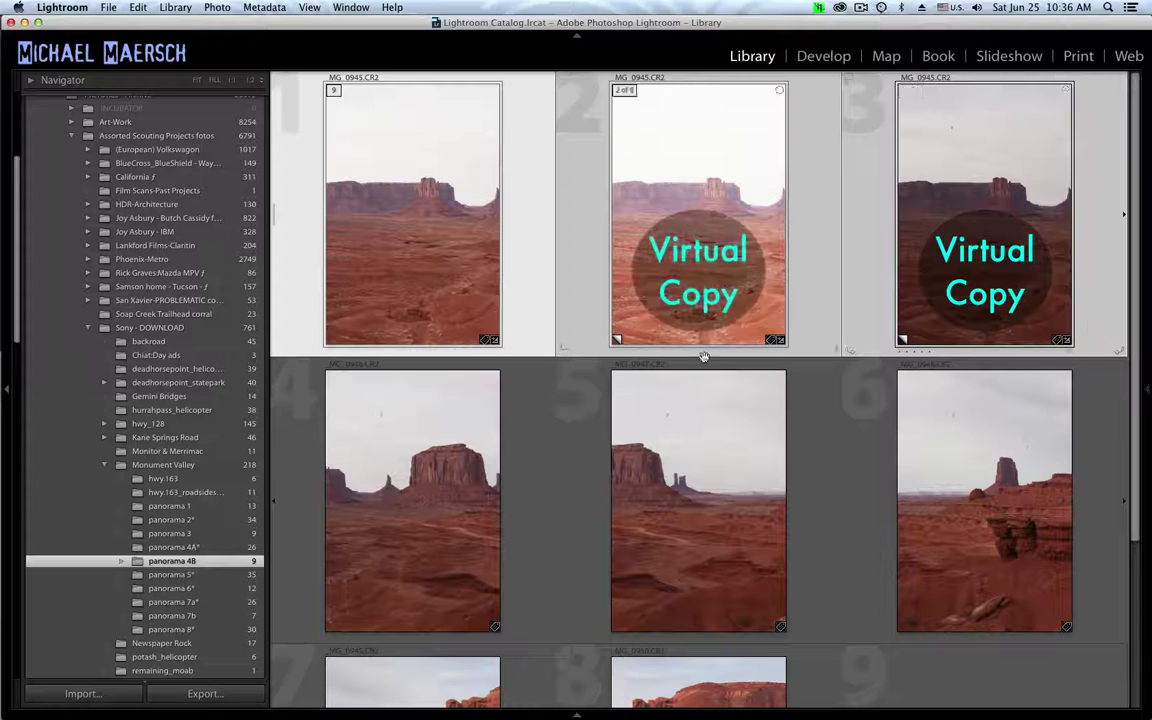
click(540, 309)
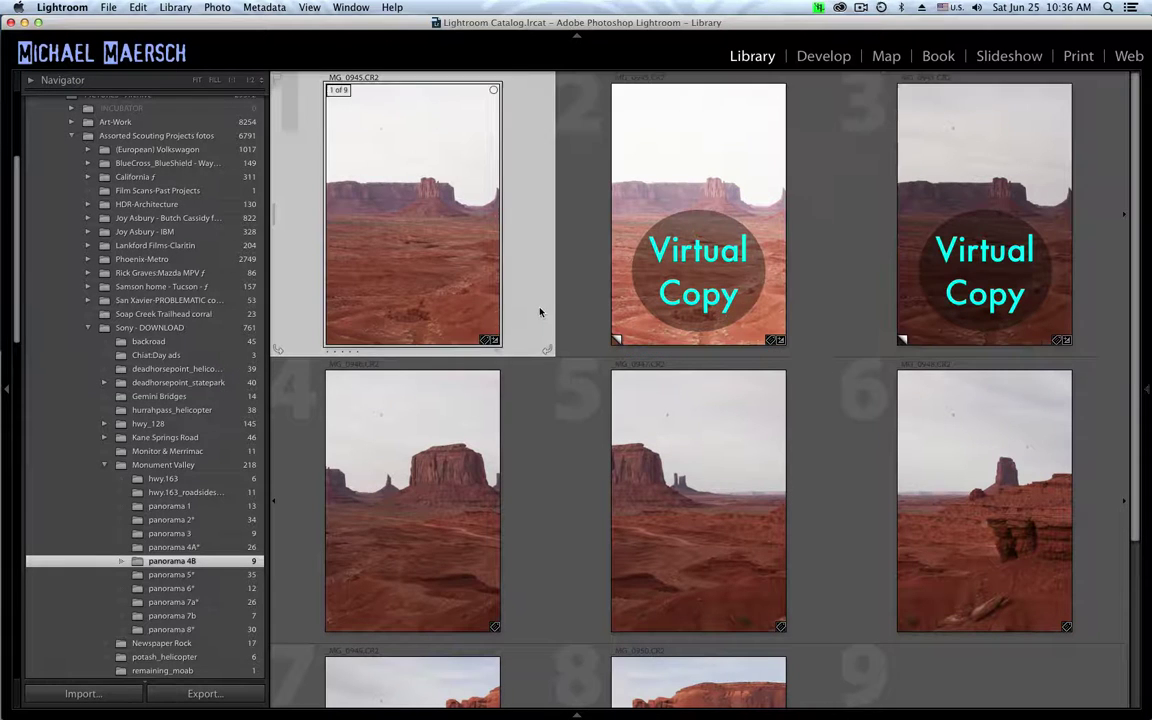
click(816, 303)
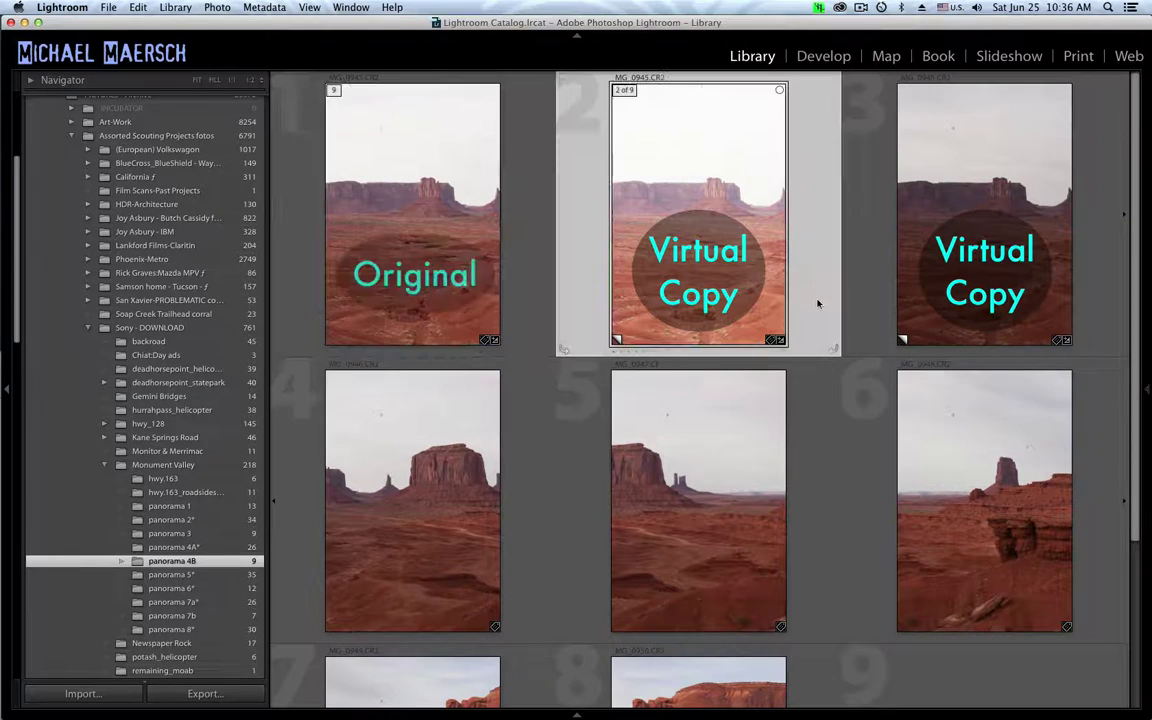
click(1105, 330)
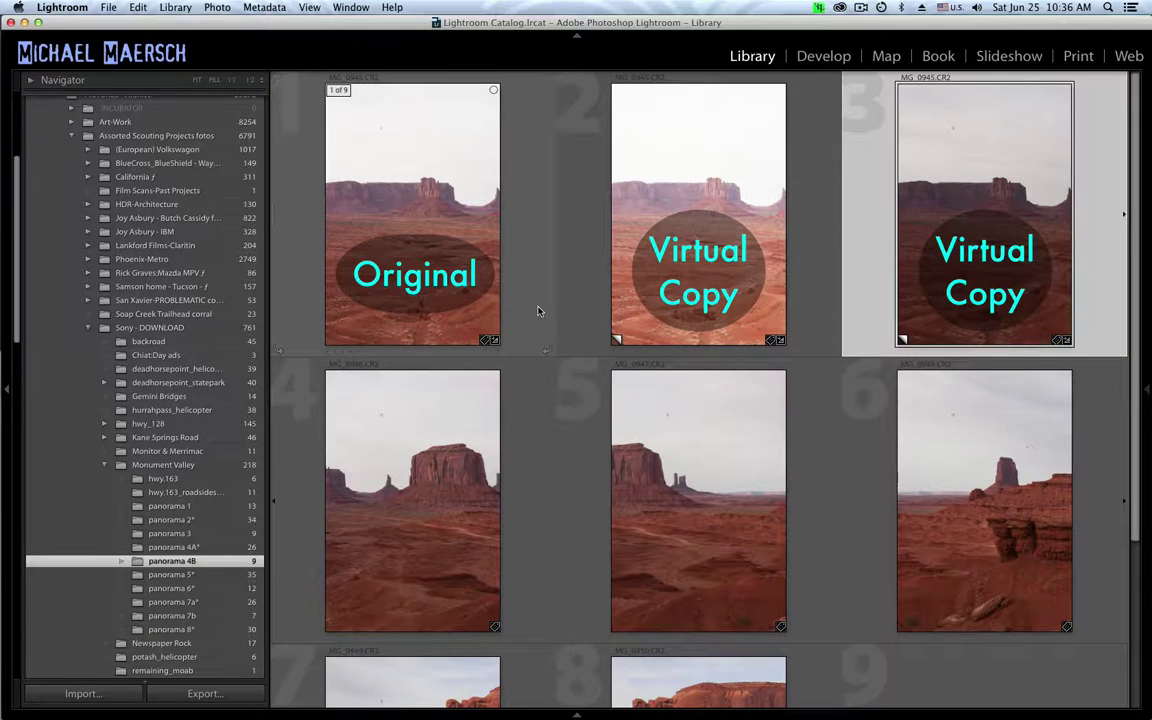
- Open MG_0946.CR2 in the Develop module and set its Exposure to -0.30
click(524, 412)
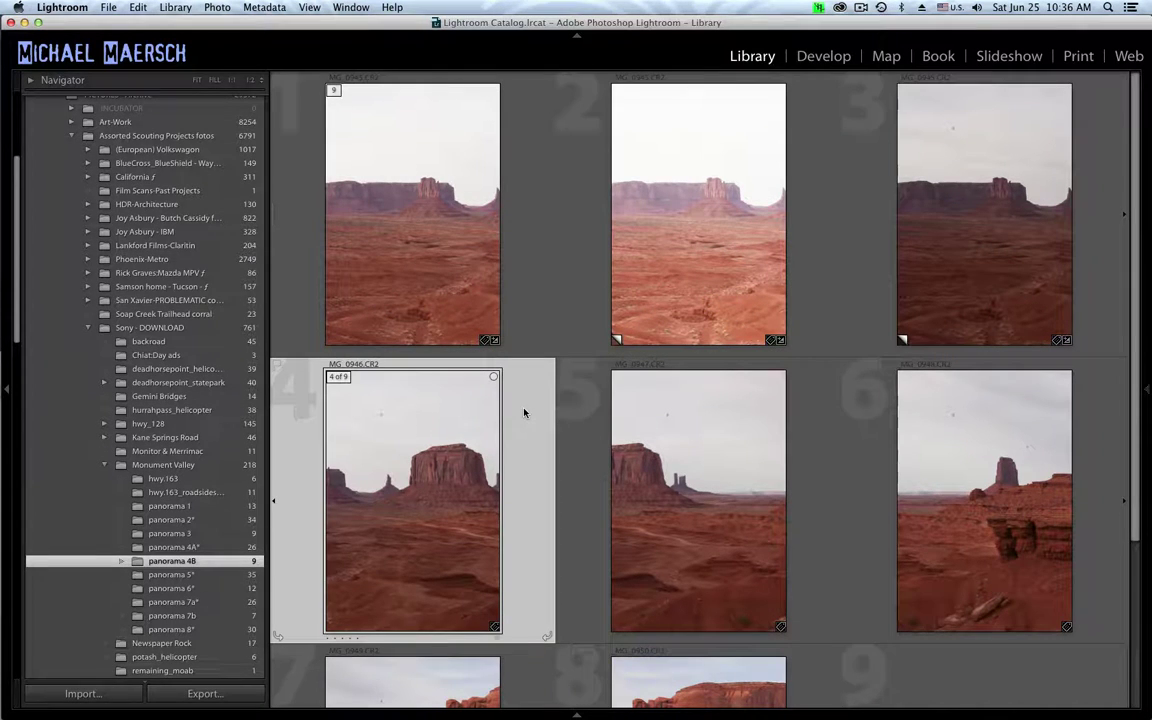
key(d)
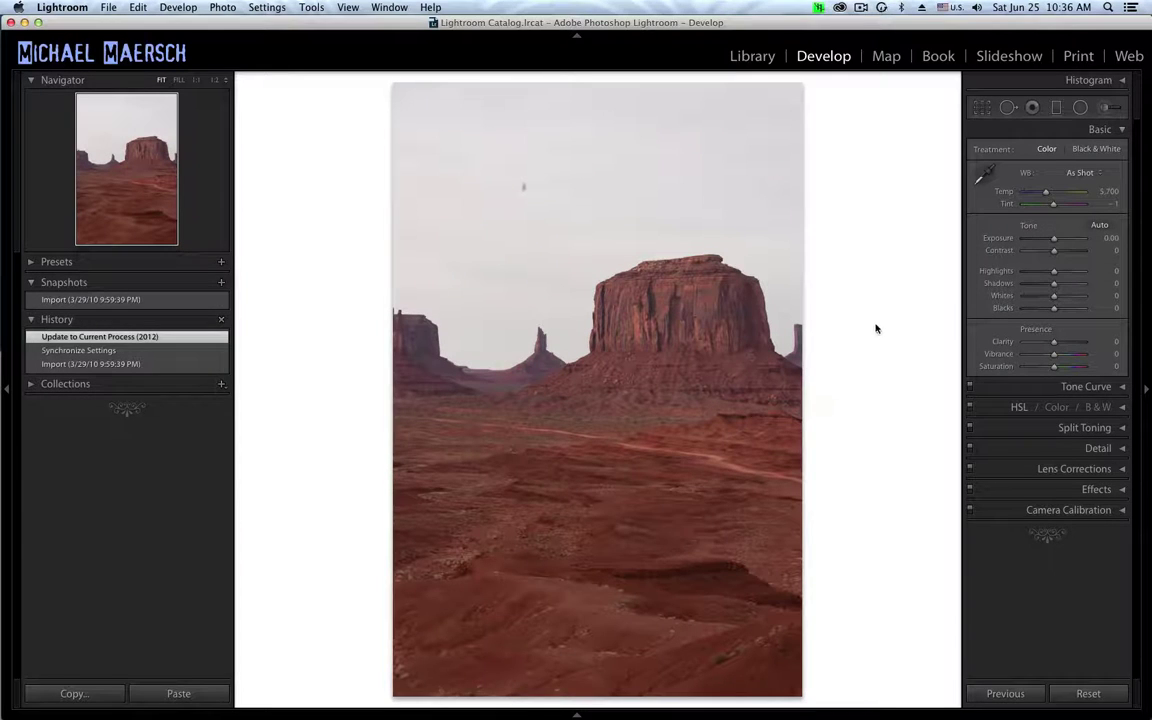
click(1110, 238)
key(Down)
key(Down)
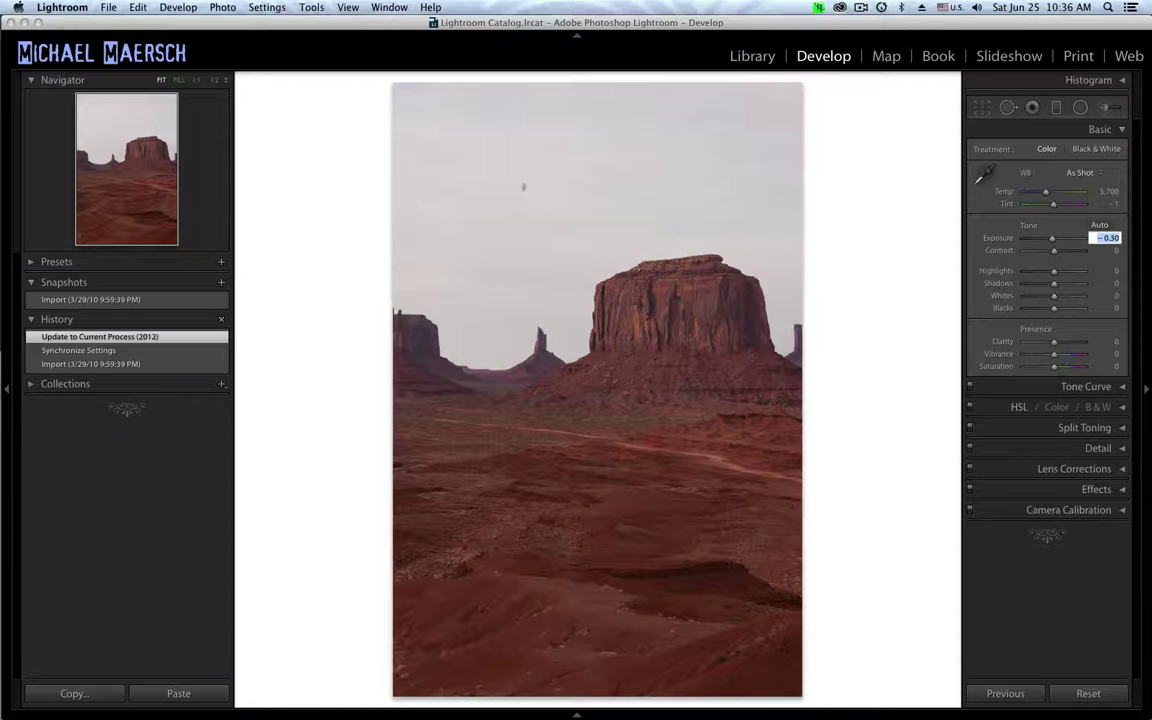
key(Return)
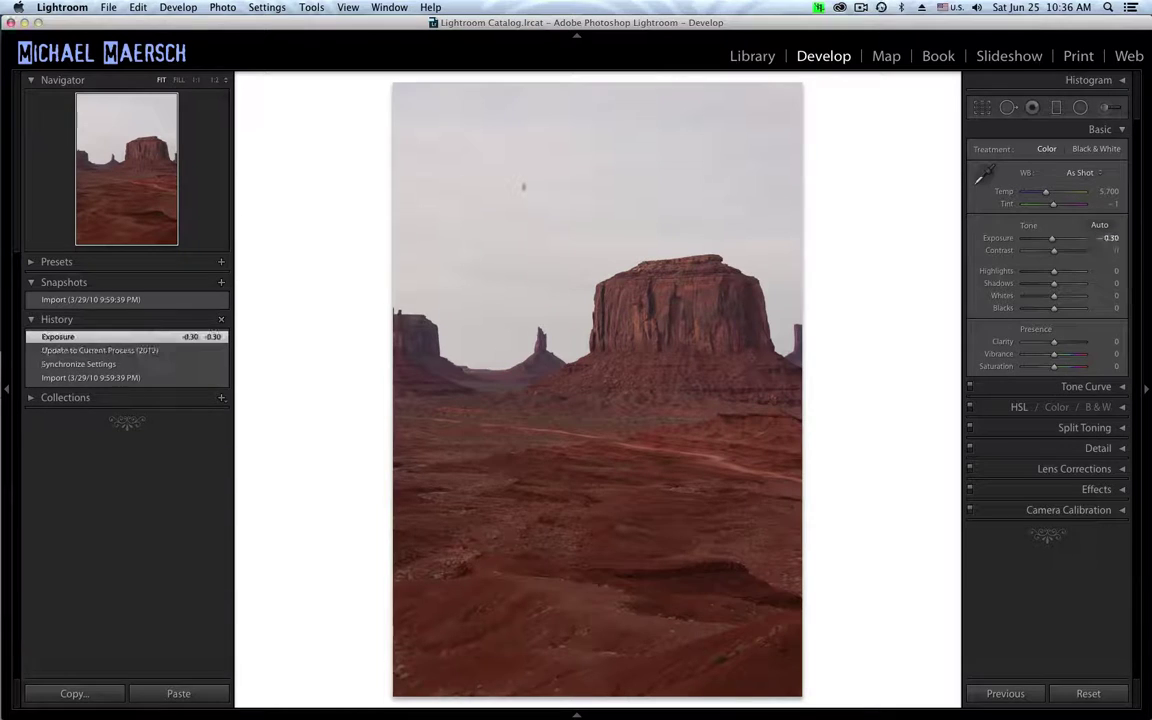
- Save the darkened MG_0946.CR2 as a new snapshot named "1) -1/EV"
click(221, 284)
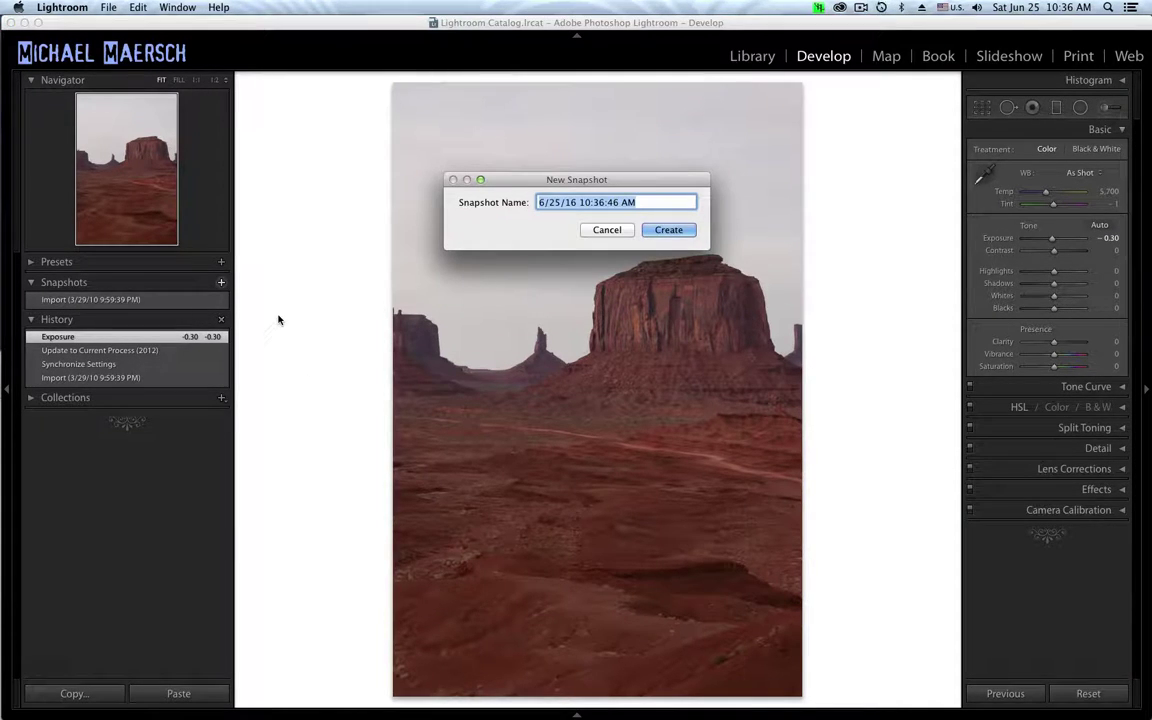
text(1))
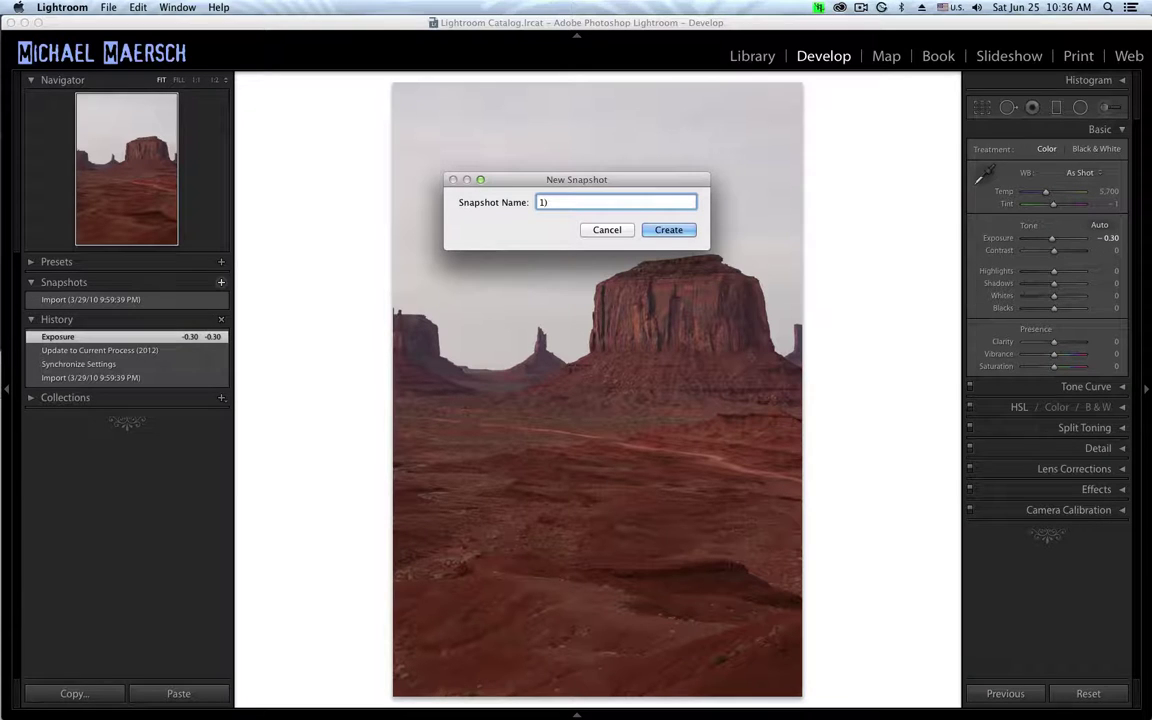
text( -1/E)
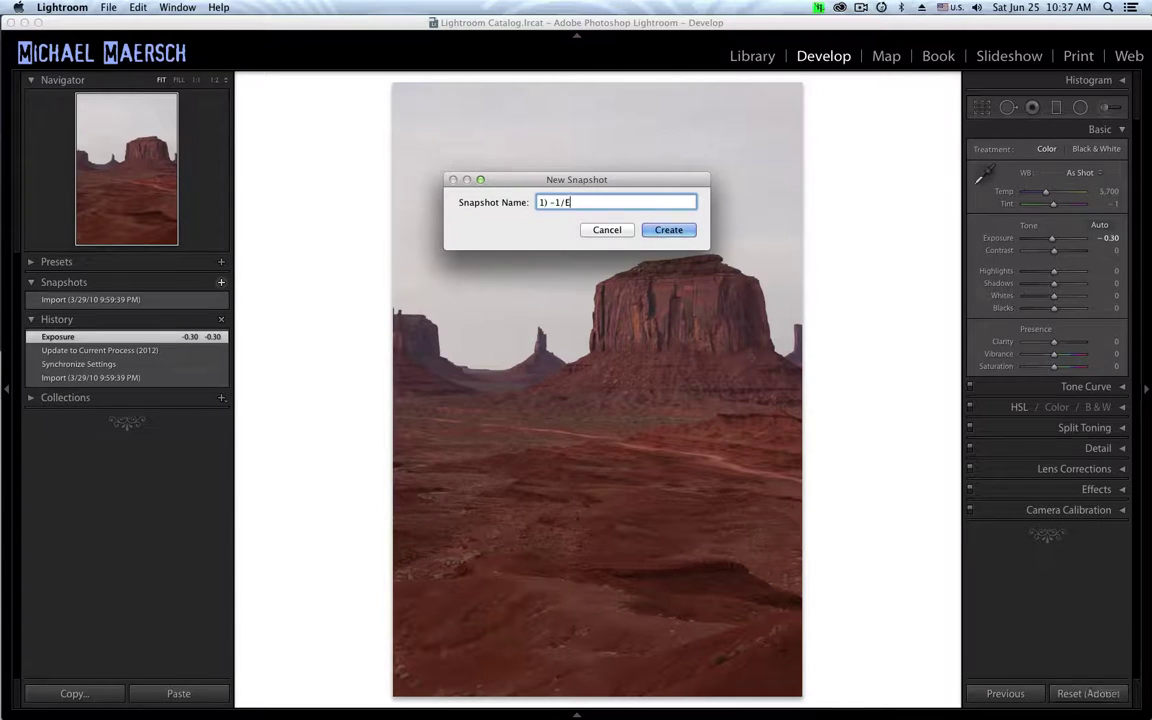
text(V)
key(Return)
- Set the Exposure of MG_0946.CR2 to +0.70
click(1107, 238)
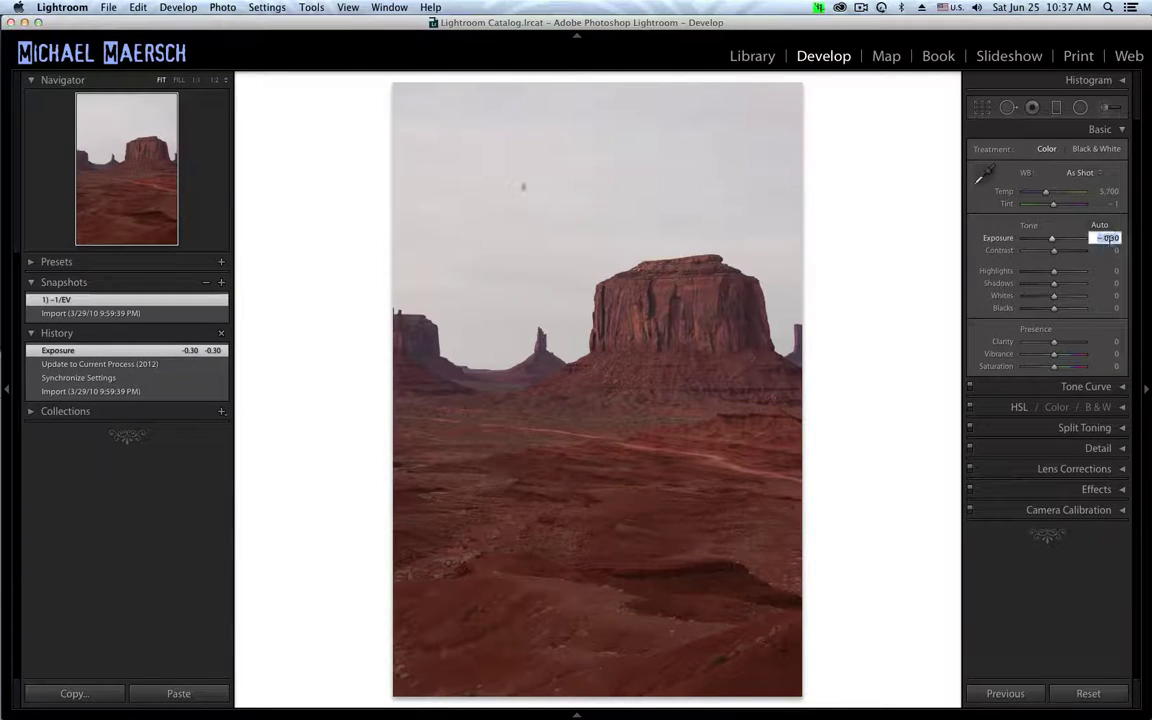
text(0.2)
key(Return)
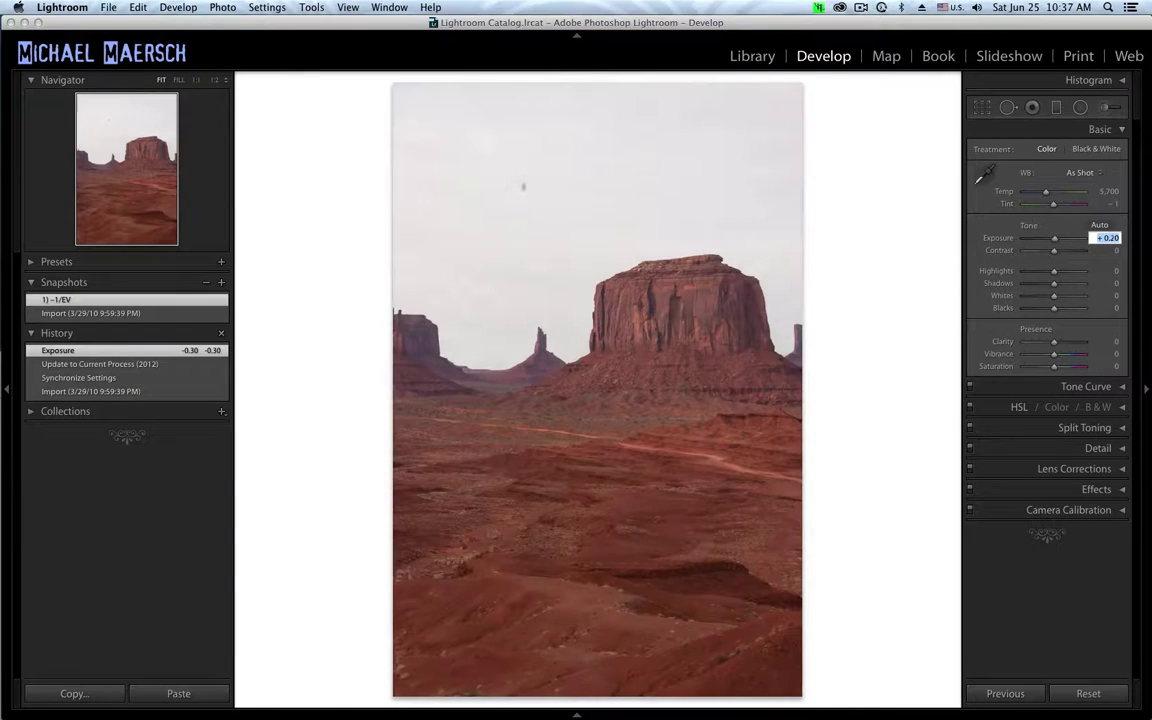
text(0.7)
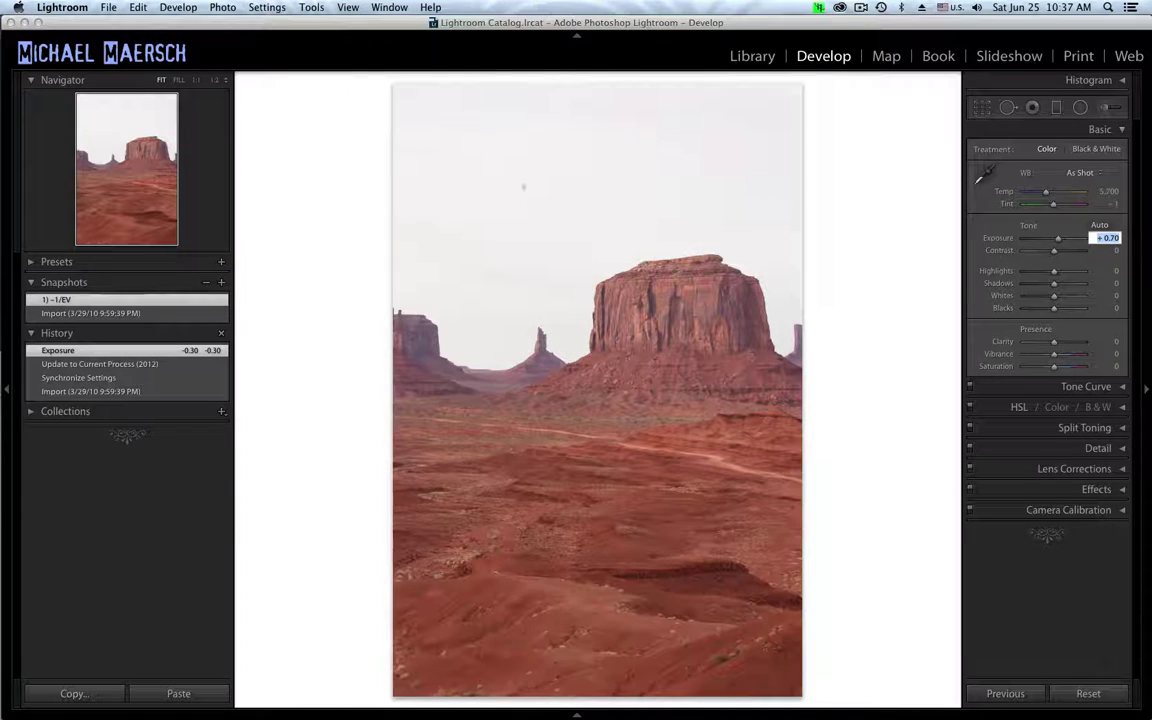
key(Return)
- Save the current exposure of MG_0946.CR2 as a snapshot named "2) 'Normal'"
click(221, 282)
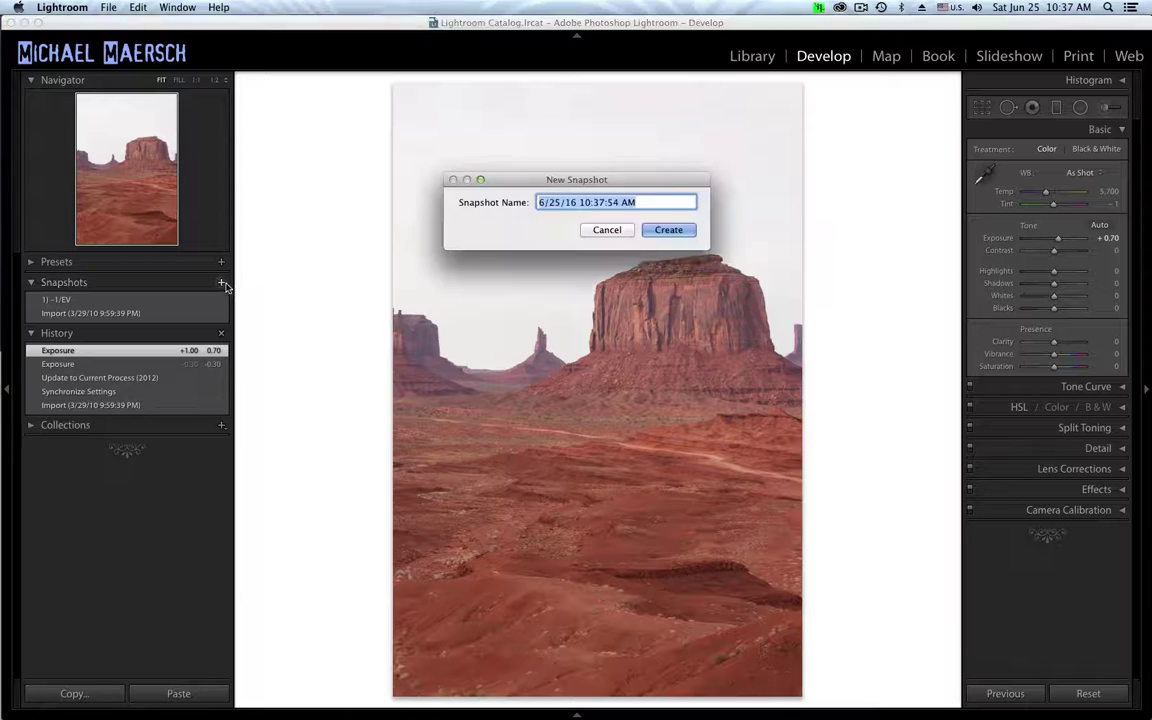
text(2) 'Normal')
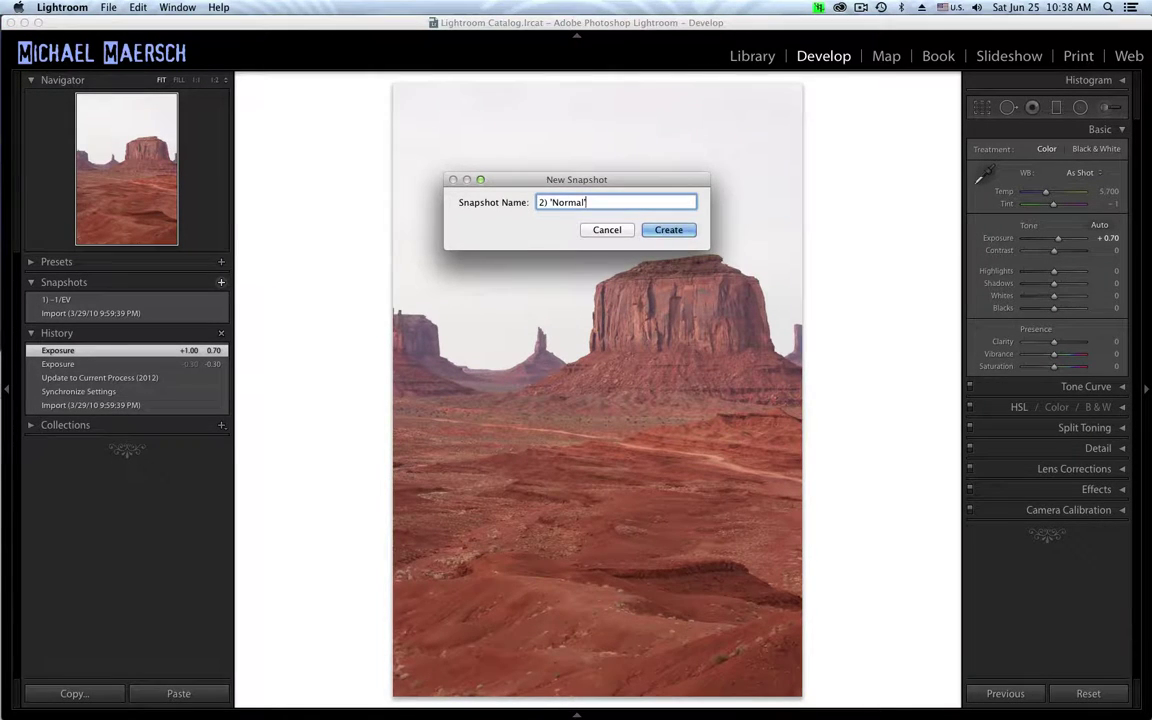
key(Return)
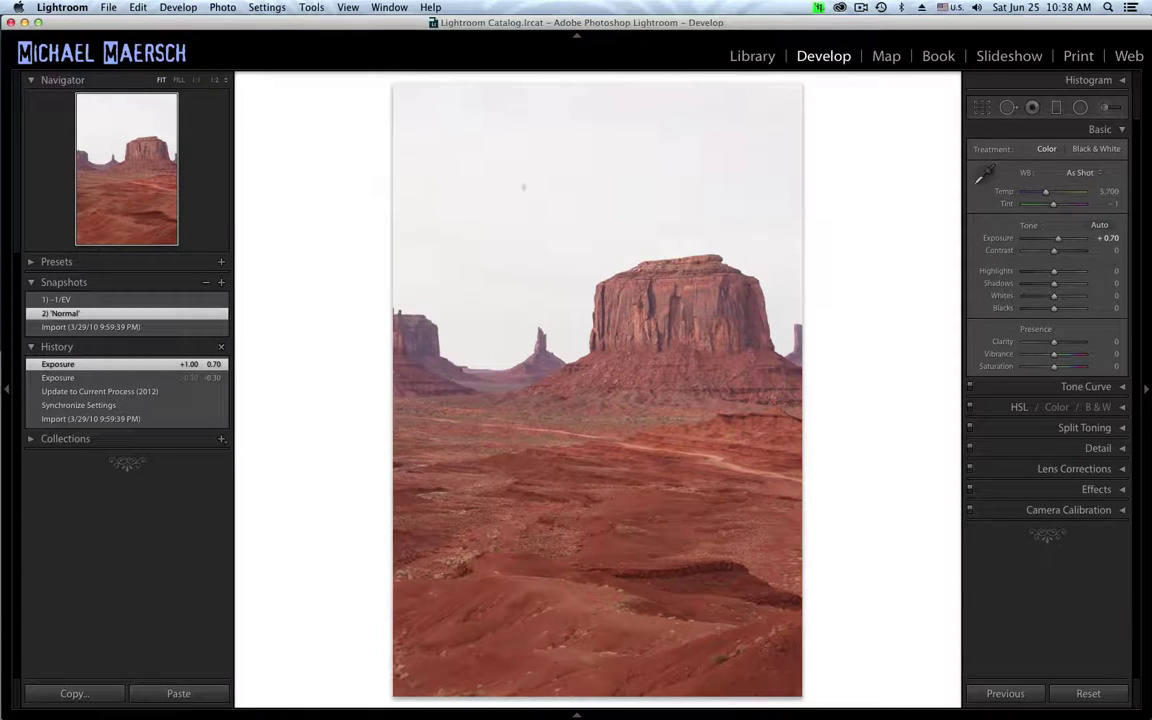
- Raise the Exposure of MG_0946.CR2 to +1.70
click(1110, 238)
text(1.1)
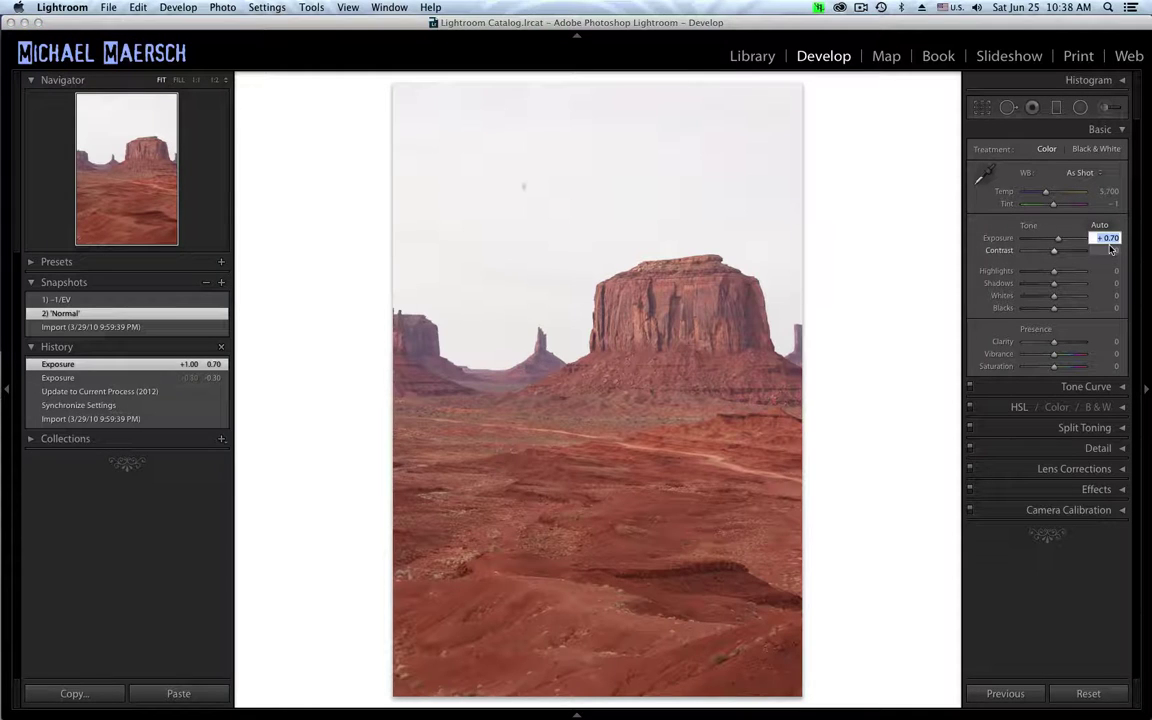
key(Return)
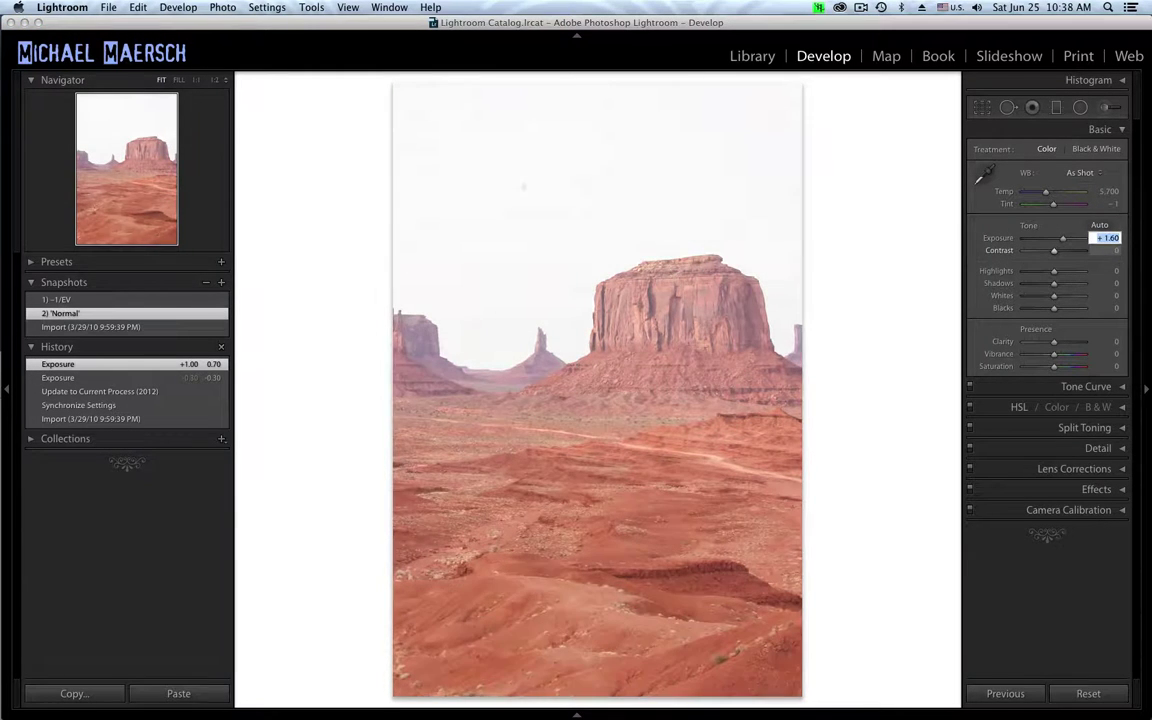
- Save the brightened MG_0946.CR2 as a snapshot named "3) +3/EV"
click(221, 283)
text(3) )
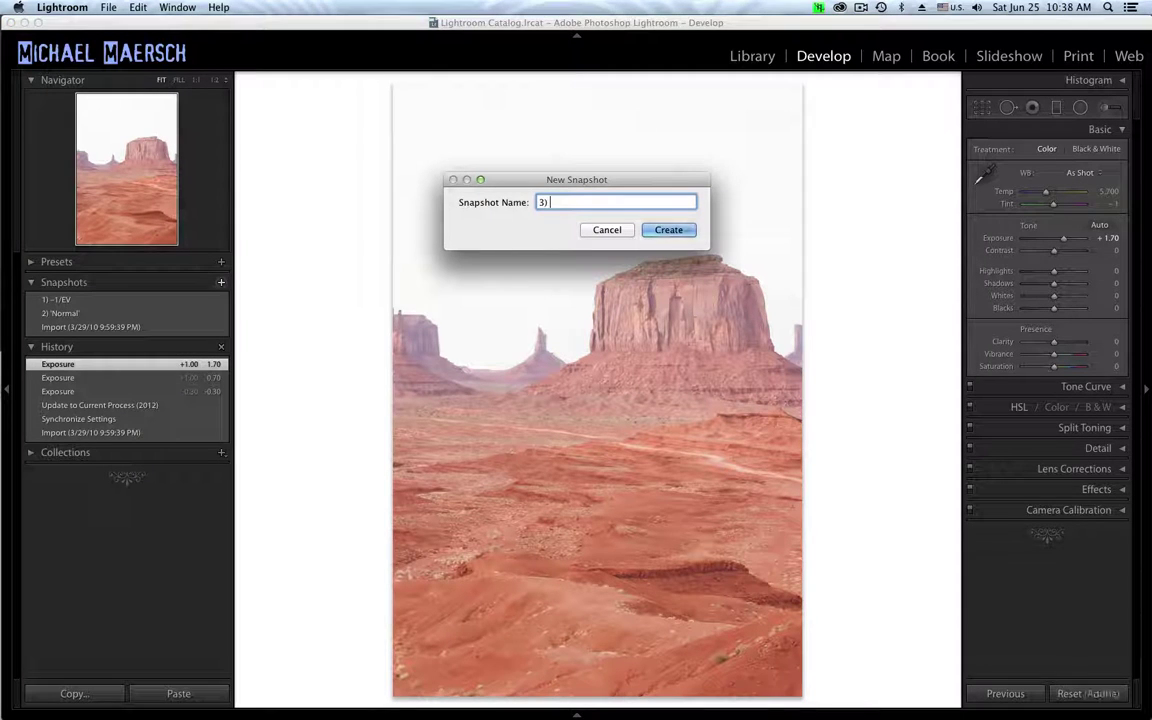
text(+3/EV)
key(Return)
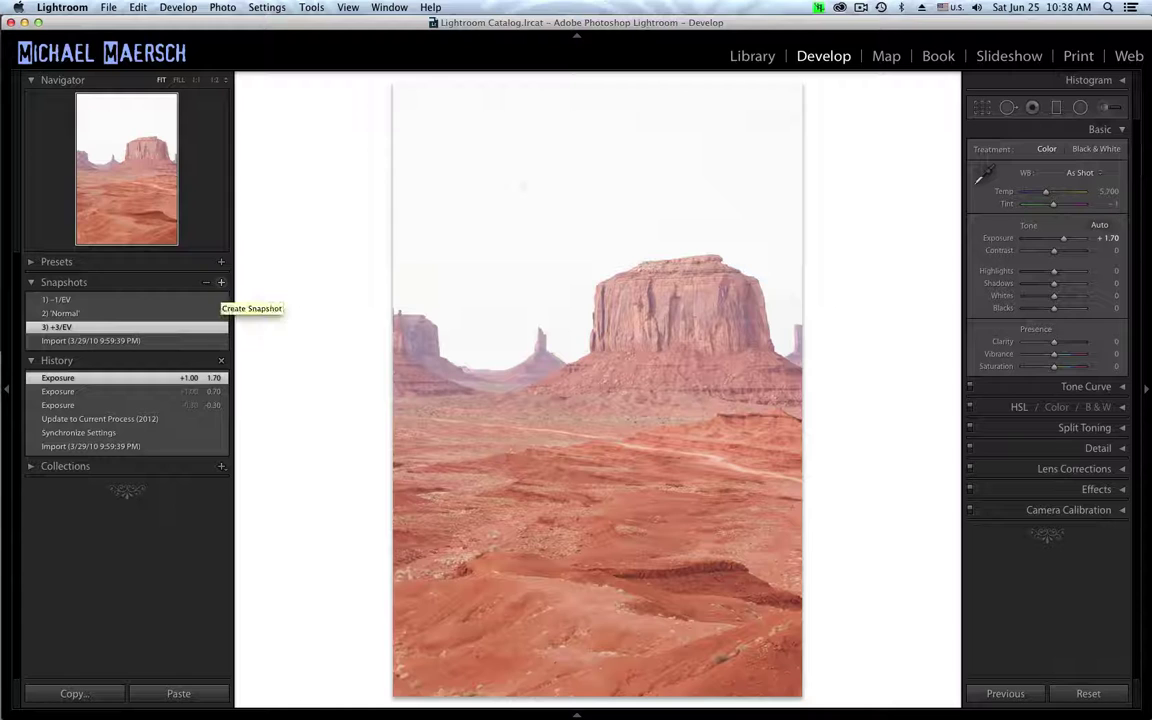
- Create virtual copies of MG_0946.CR2 from the snapshots "1) -1/EV" and "3) +3/EV", and set the original to "2) 'Normal'"
click(169, 300)
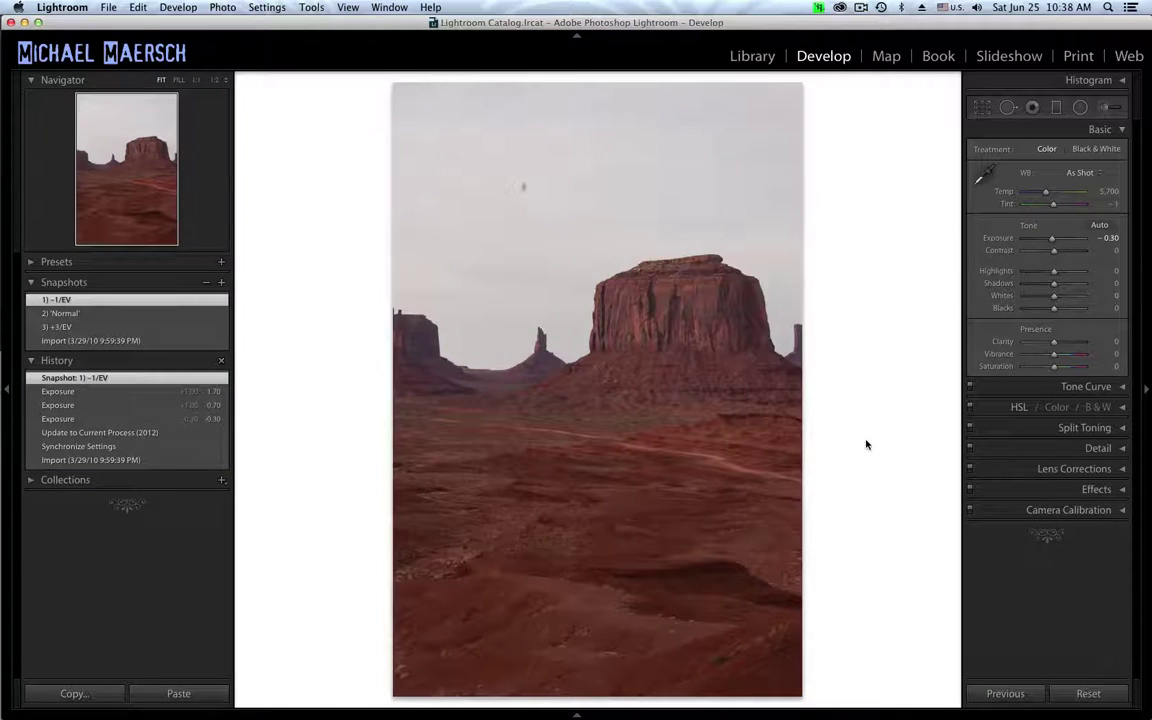
key(super+apostrophe)
key(super+z)
click(256, 328)
key(super+apostrophe)
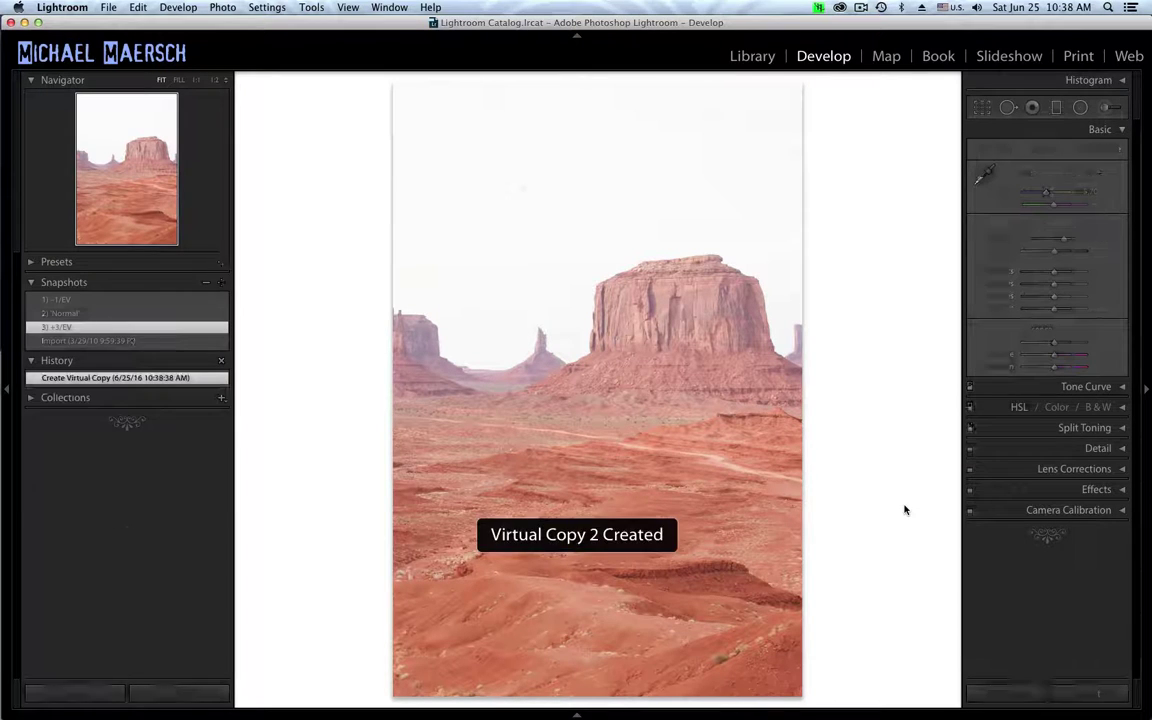
key(super+z)
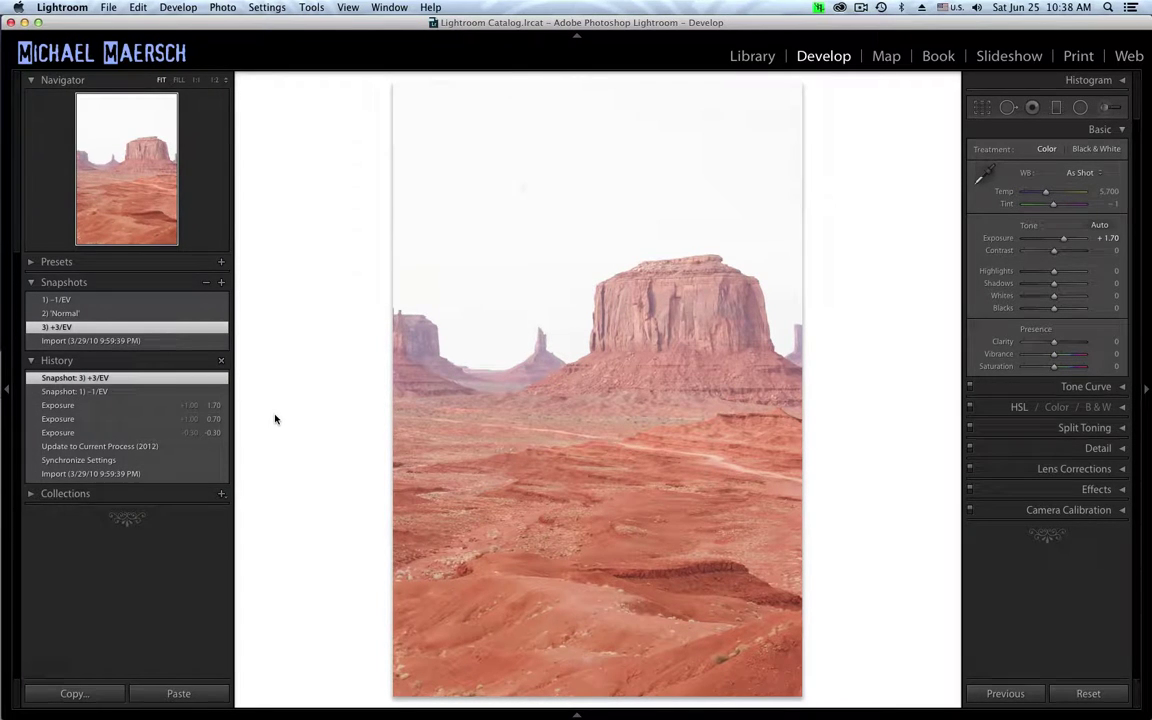
click(150, 313)
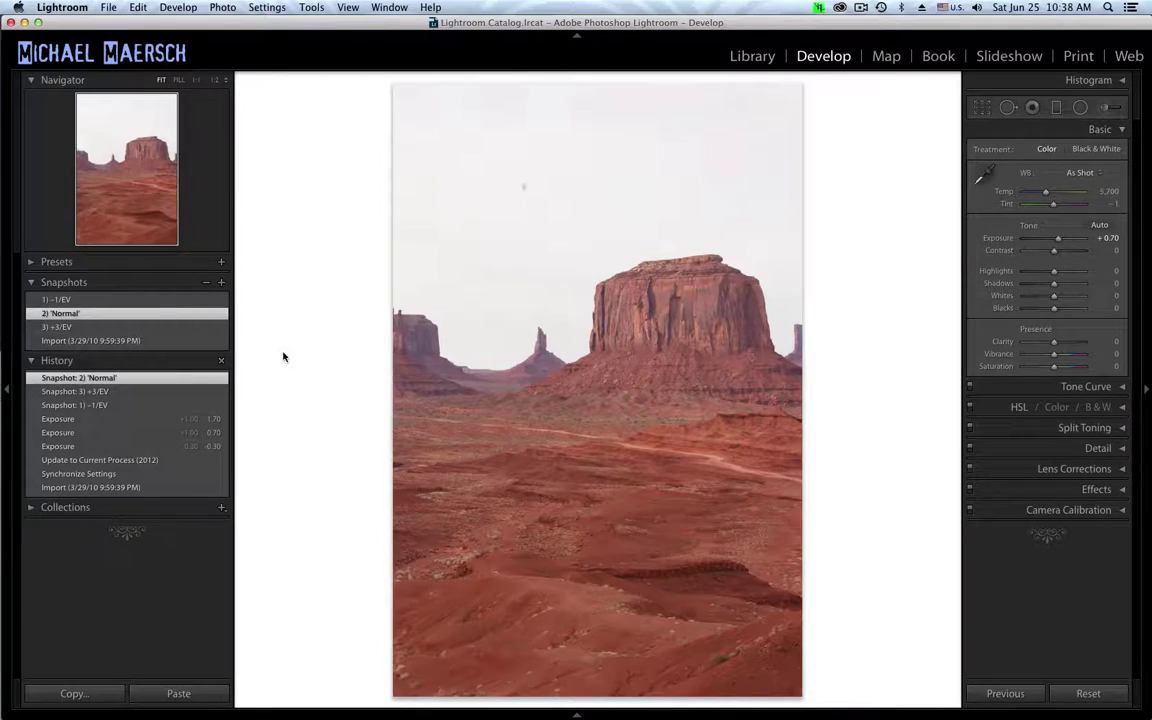
- Open the next panorama photo, MG_0947.CR2, in the Develop module and set its Exposure to -0.30
key(g)
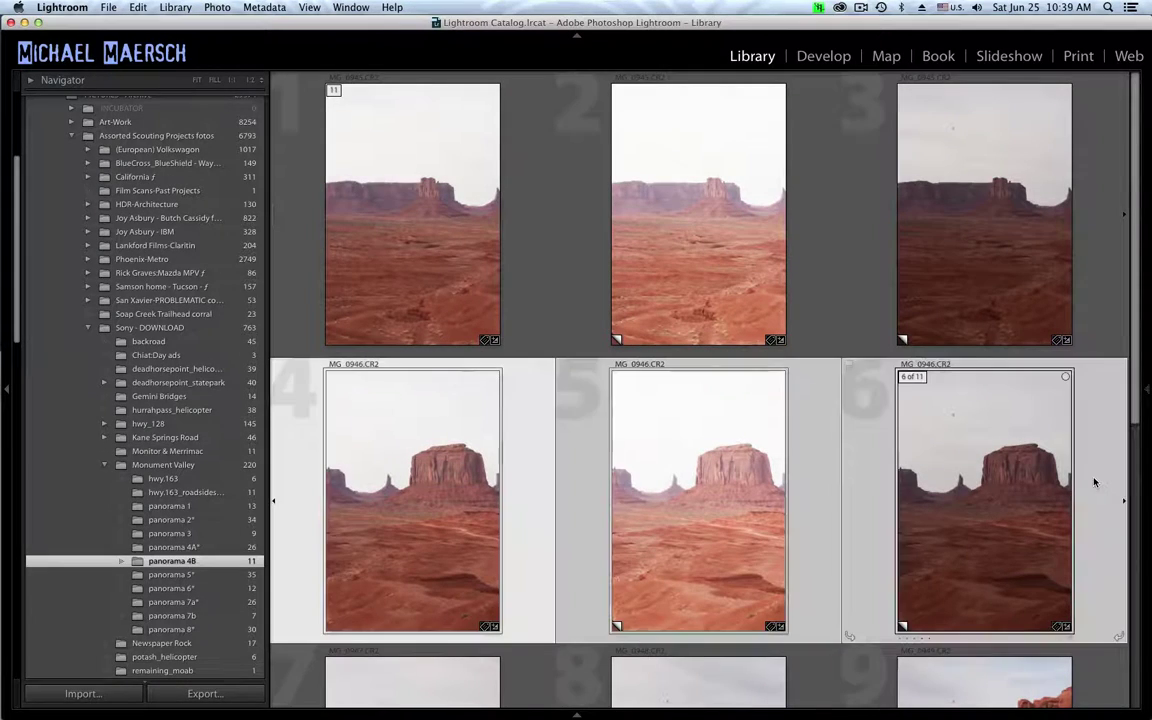
scroll(670, 449, down, 5)
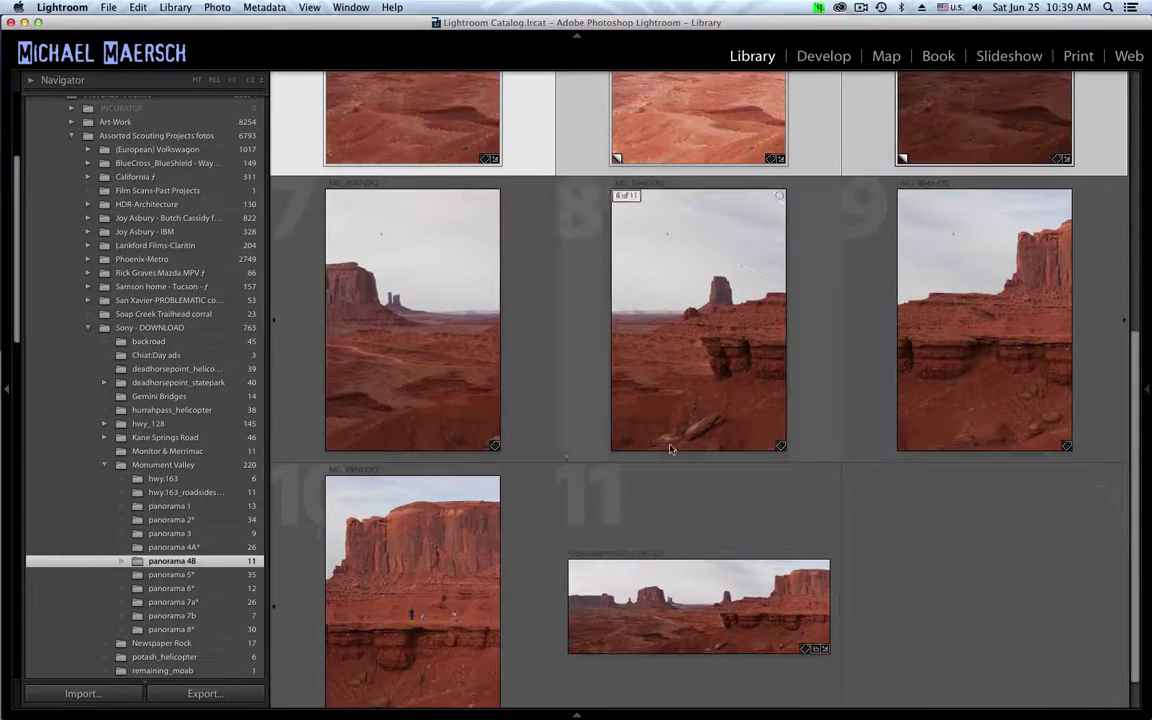
click(515, 378)
key(d)
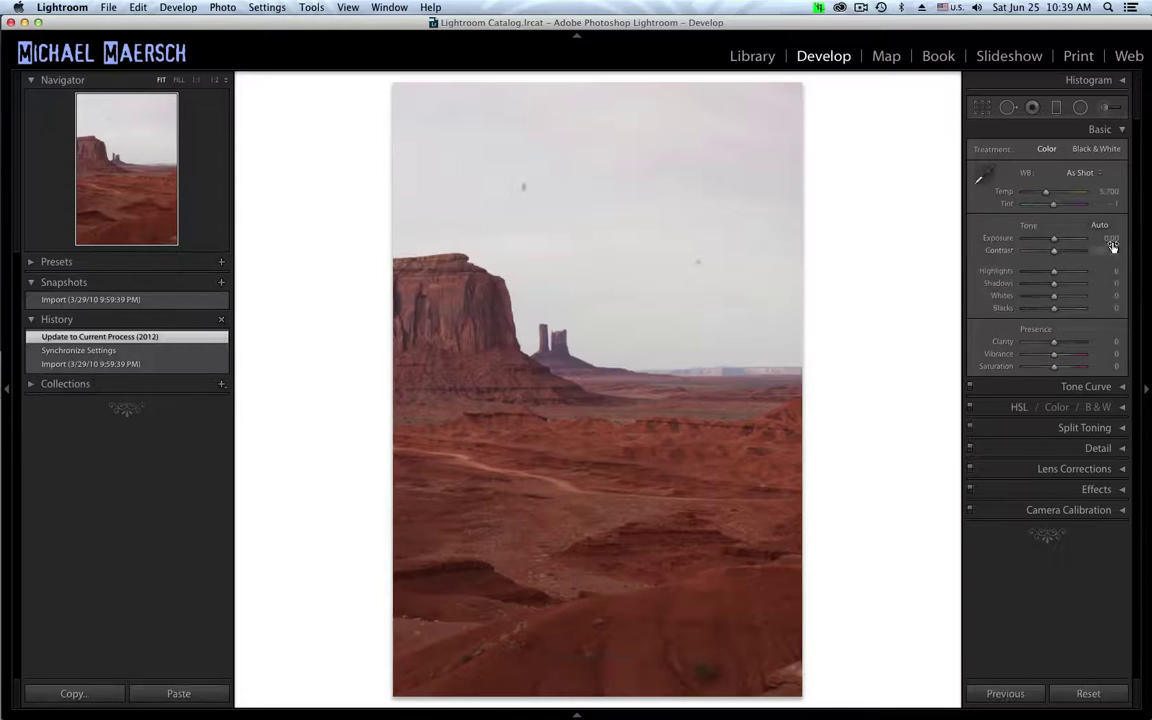
click(1110, 238)
text(-0.3)
key(Return)
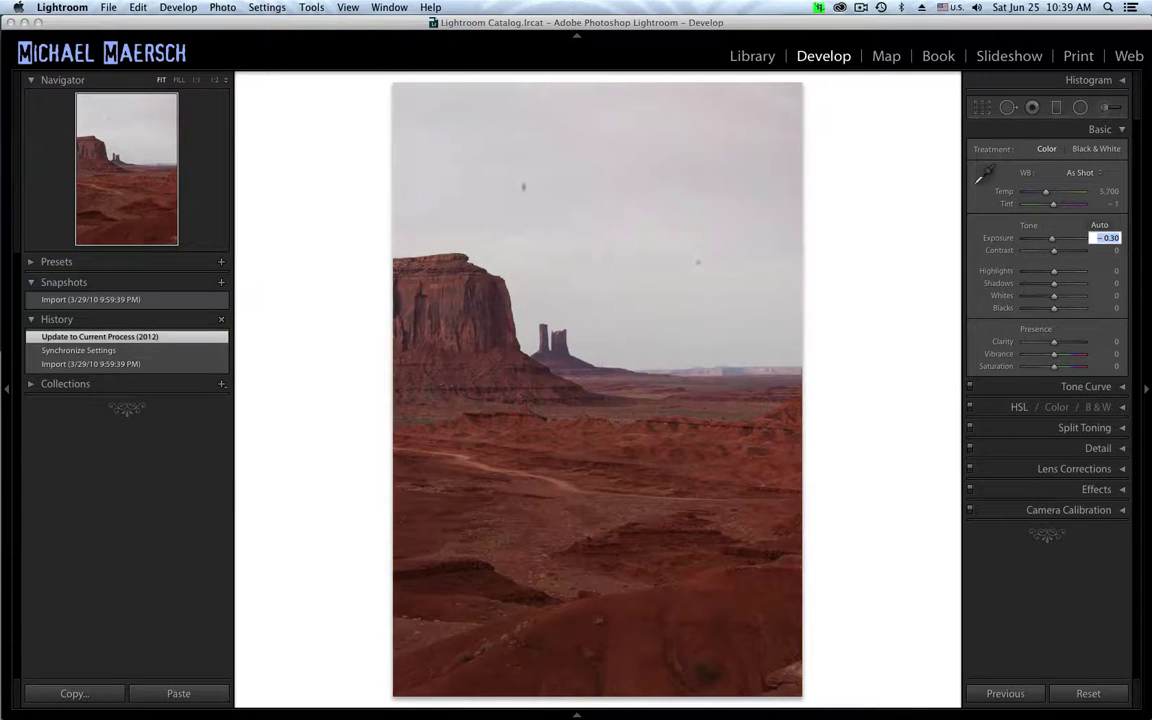
- Save the darkened MG_0947.CR2 as a snapshot named "1) -1/EV"
click(221, 284)
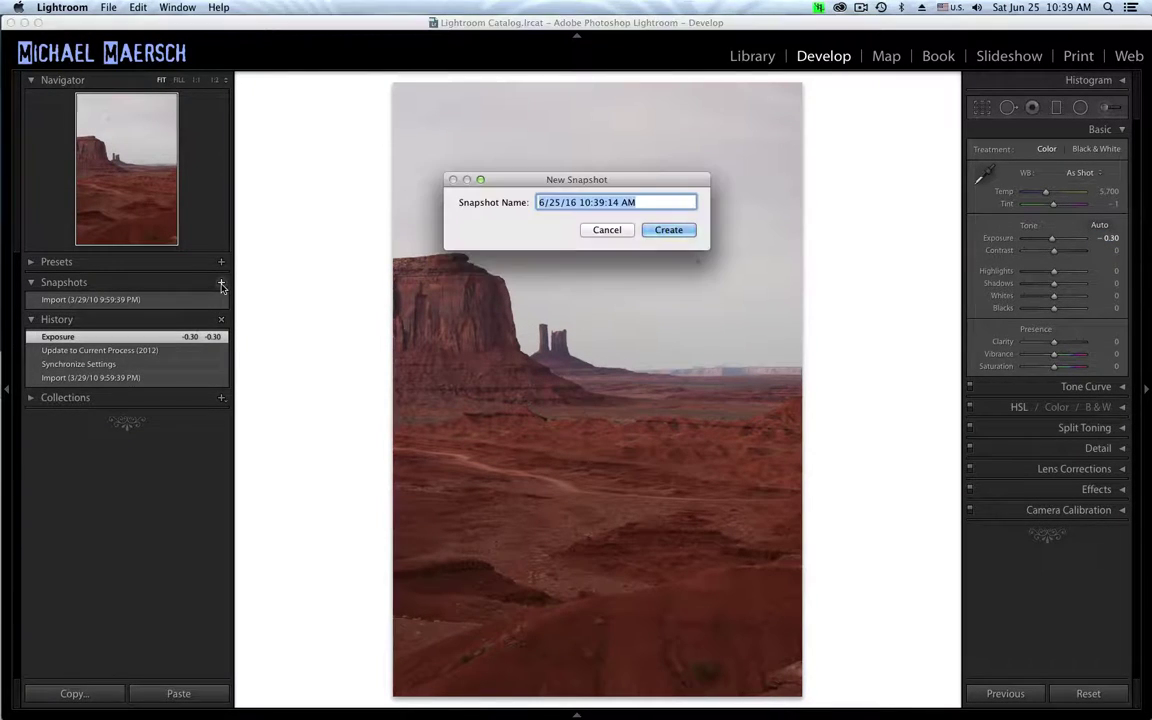
text(1) )
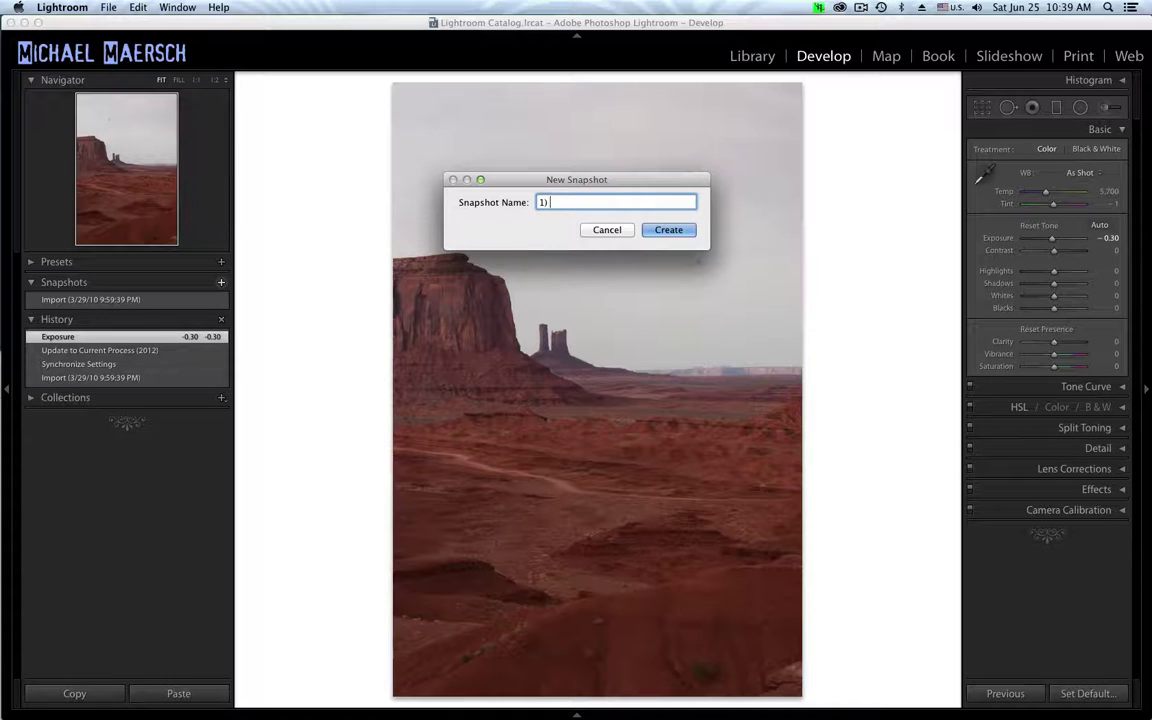
text(-1/EV)
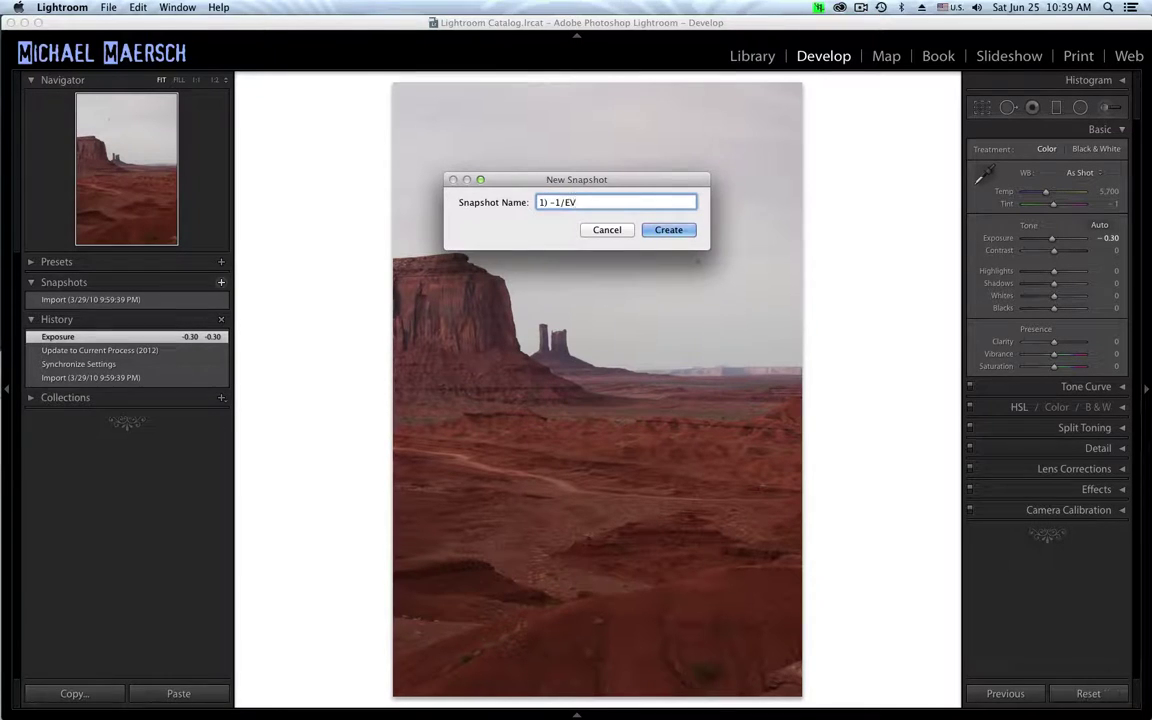
key(Return)
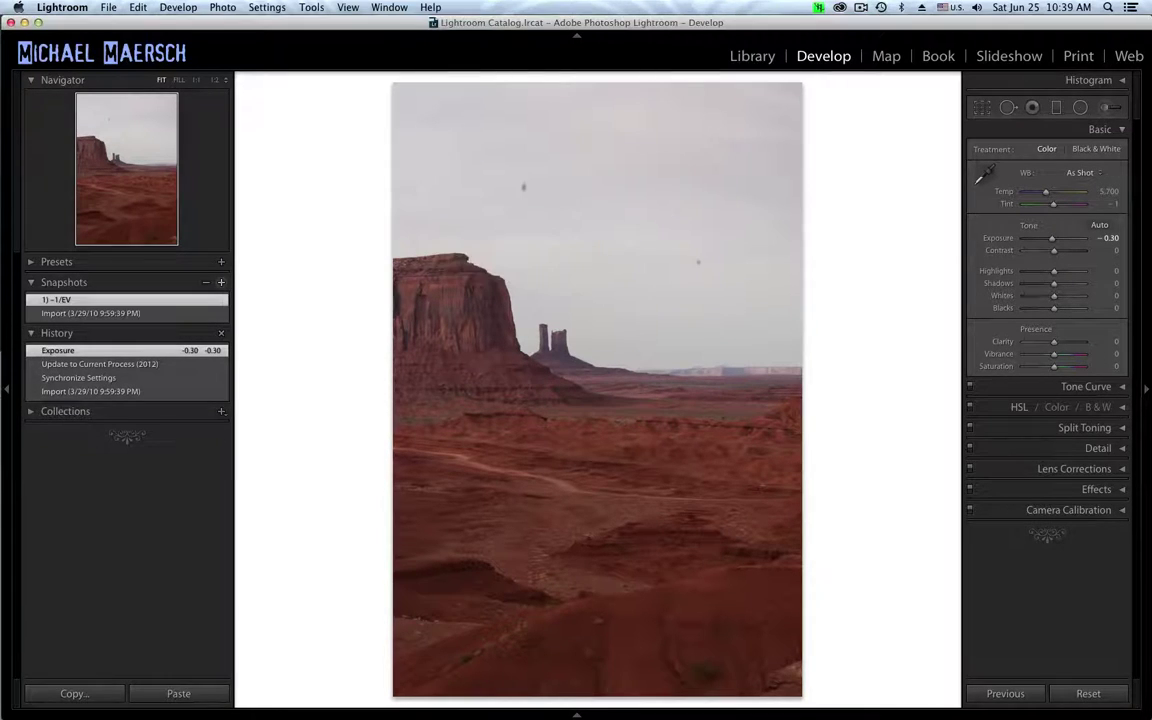
- Set the Exposure of MG_0947.CR2 to +0.70 and save that version as a snapshot named "2) 'Normal'"
click(1108, 238)
text(0.7)
key(Return)
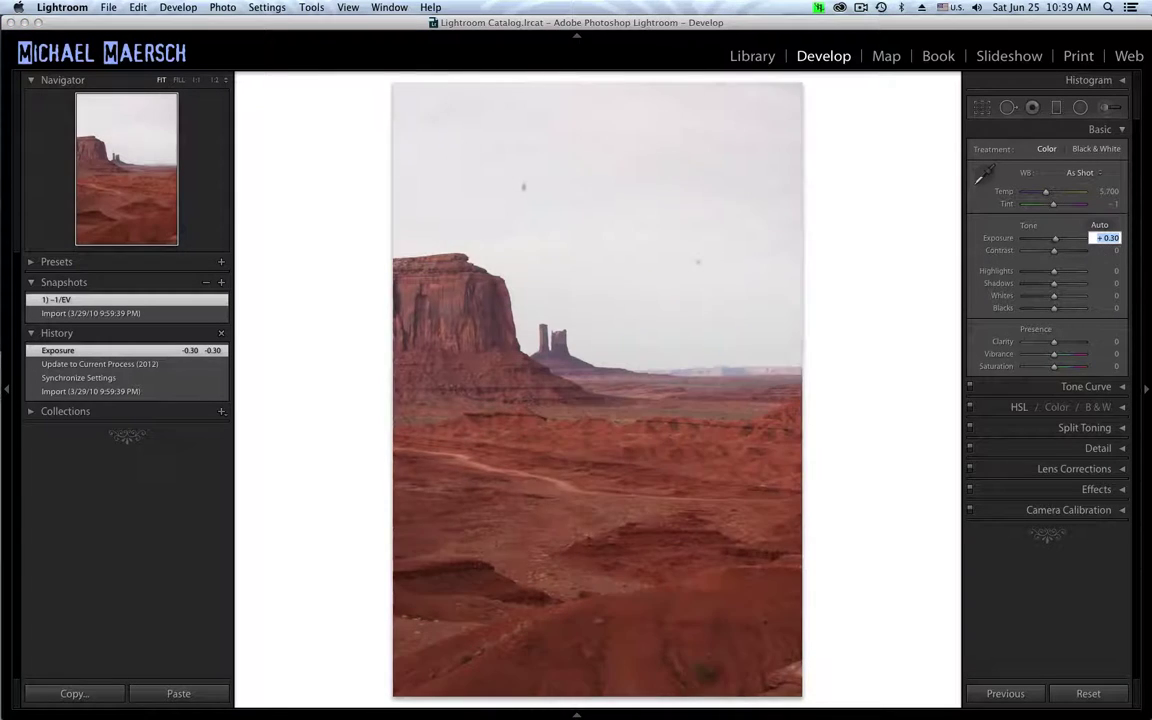
click(221, 282)
text(2) 'Normal')
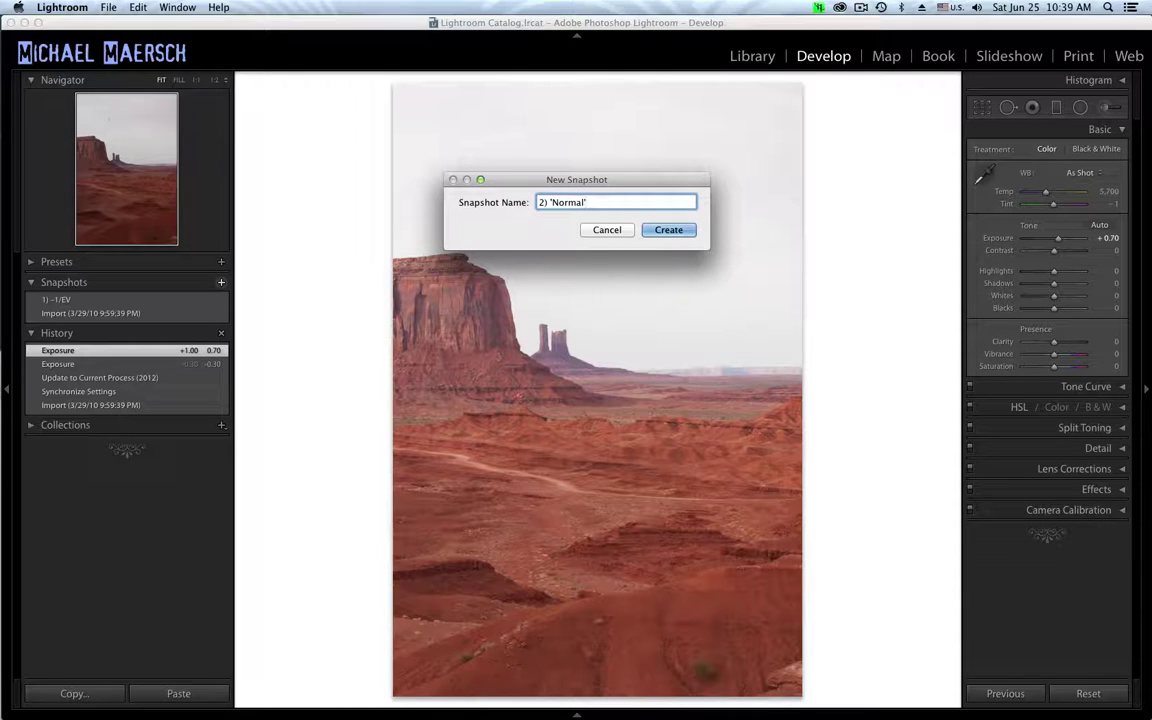
key(Return)
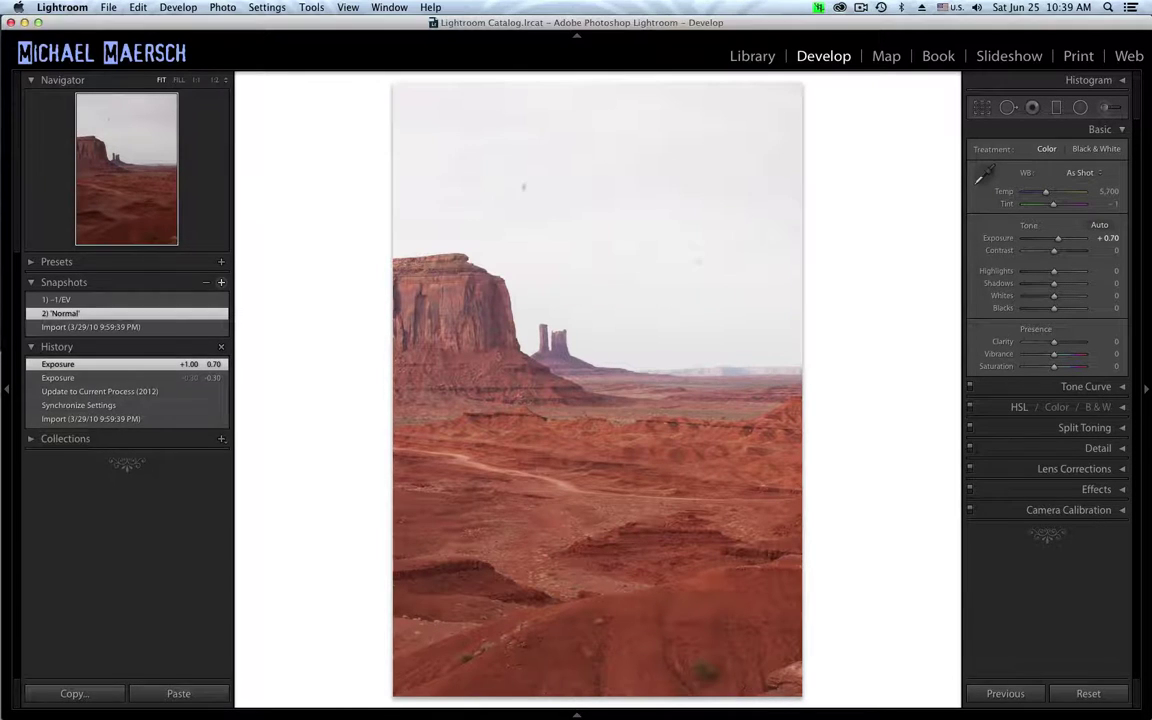
- Raise the Exposure of MG_0947.CR2 to +1.70
click(1109, 239)
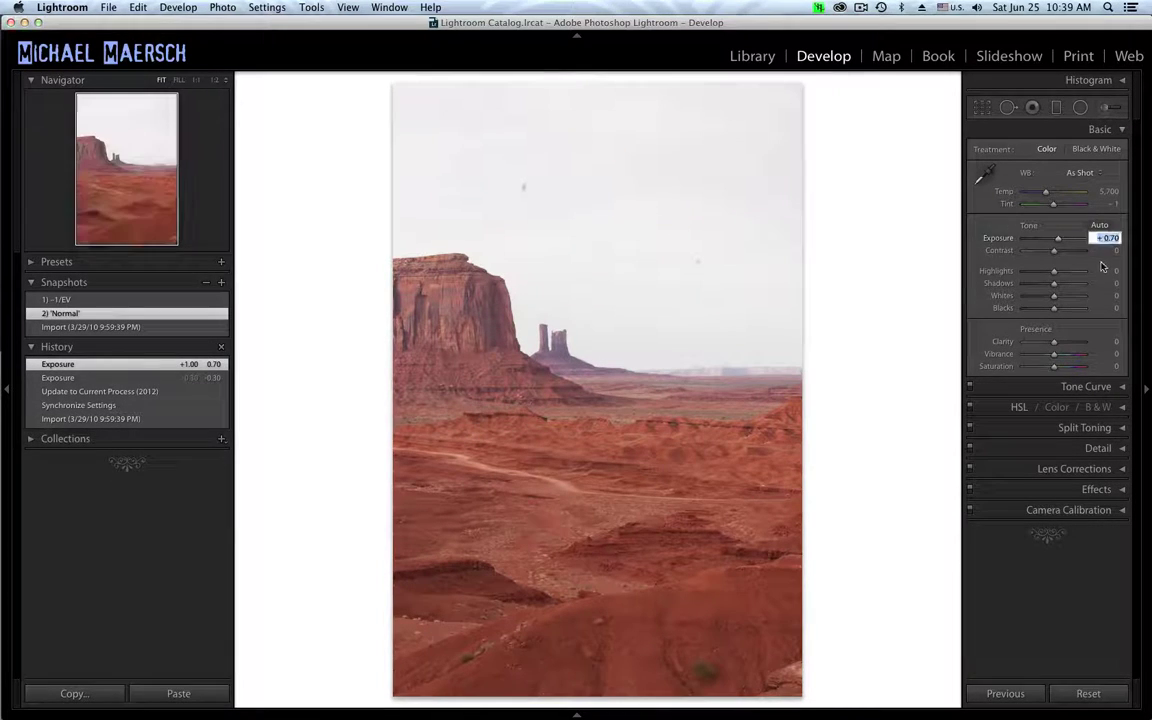
key(Up)
key(Up)
key(Up)
key(Up)
key(Up)
key(Up)
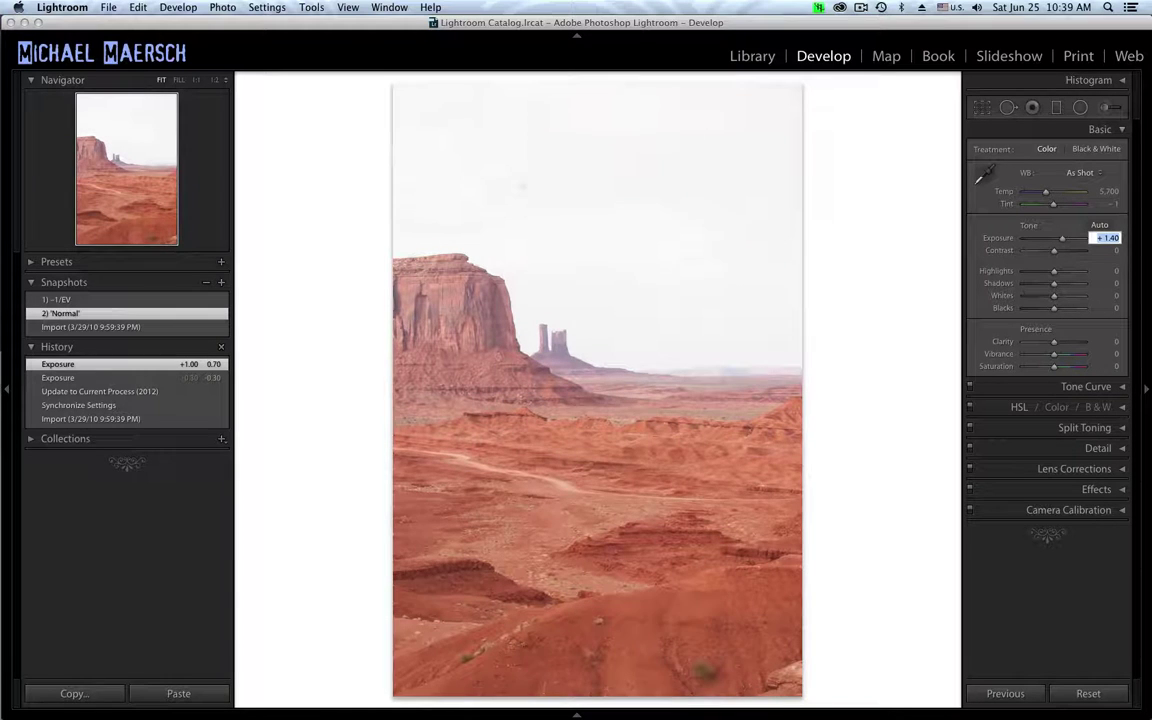
key(Up)
key(Up)
key(Return)
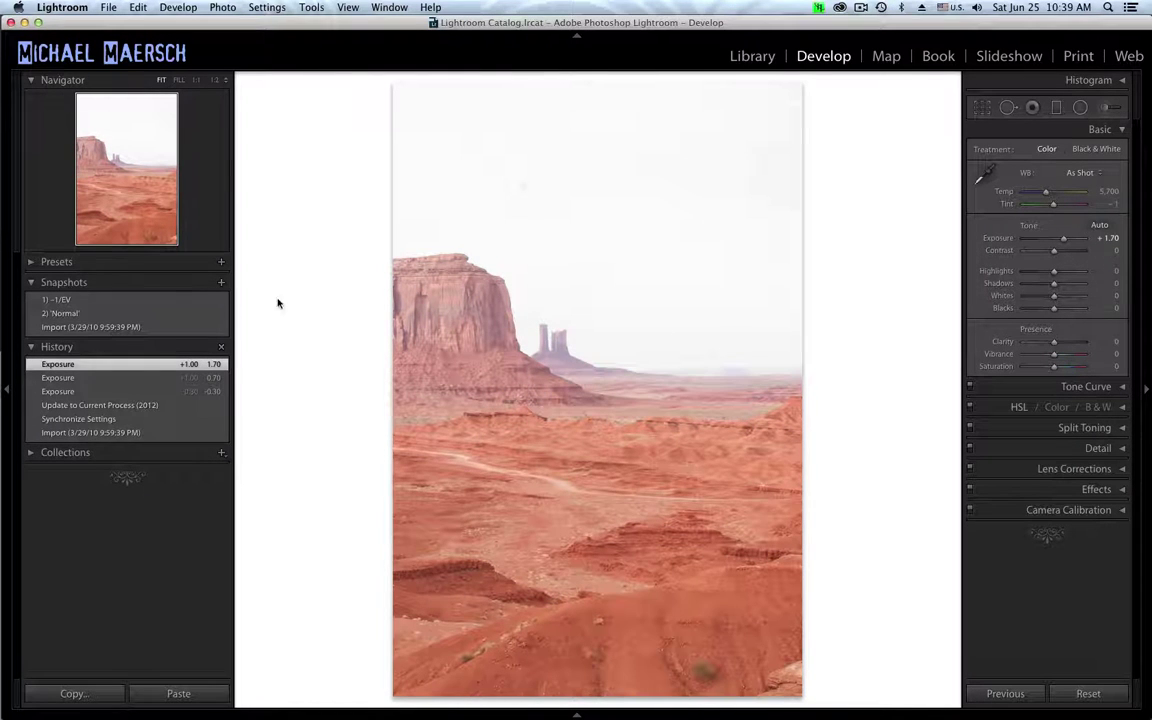
- Save the brightened MG_0947.CR2 as a snapshot named "3) +1/EV"
click(221, 282)
text(3) )
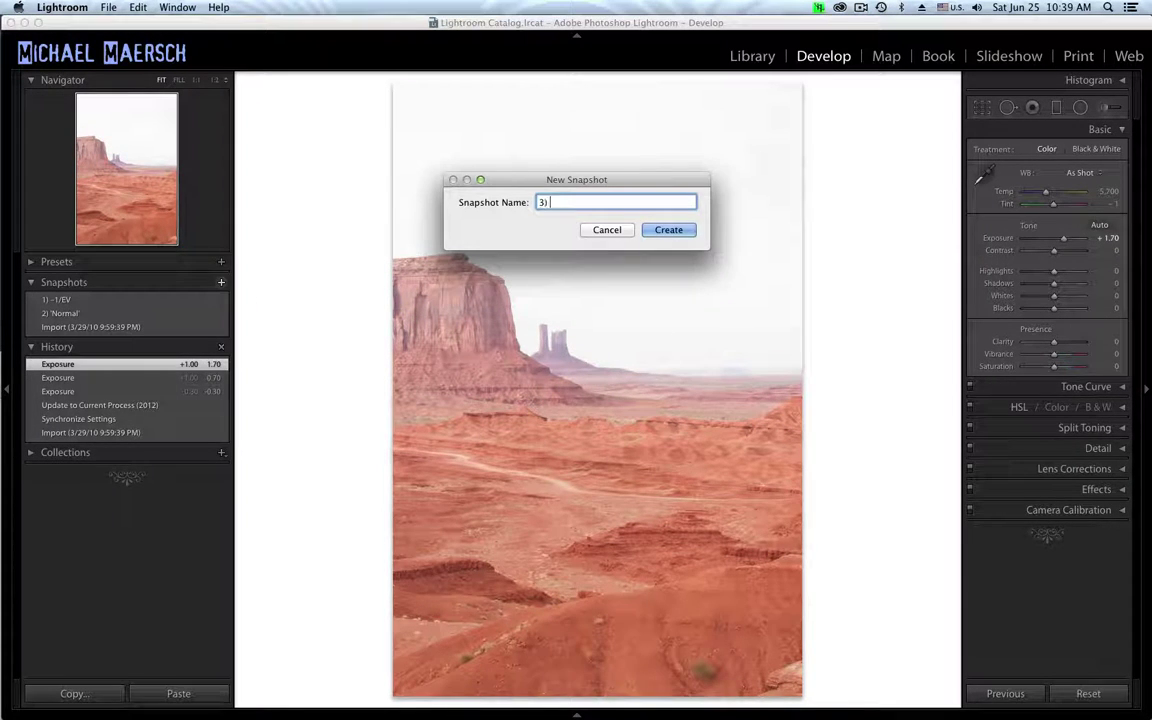
text(+1/EV)
key(Return)
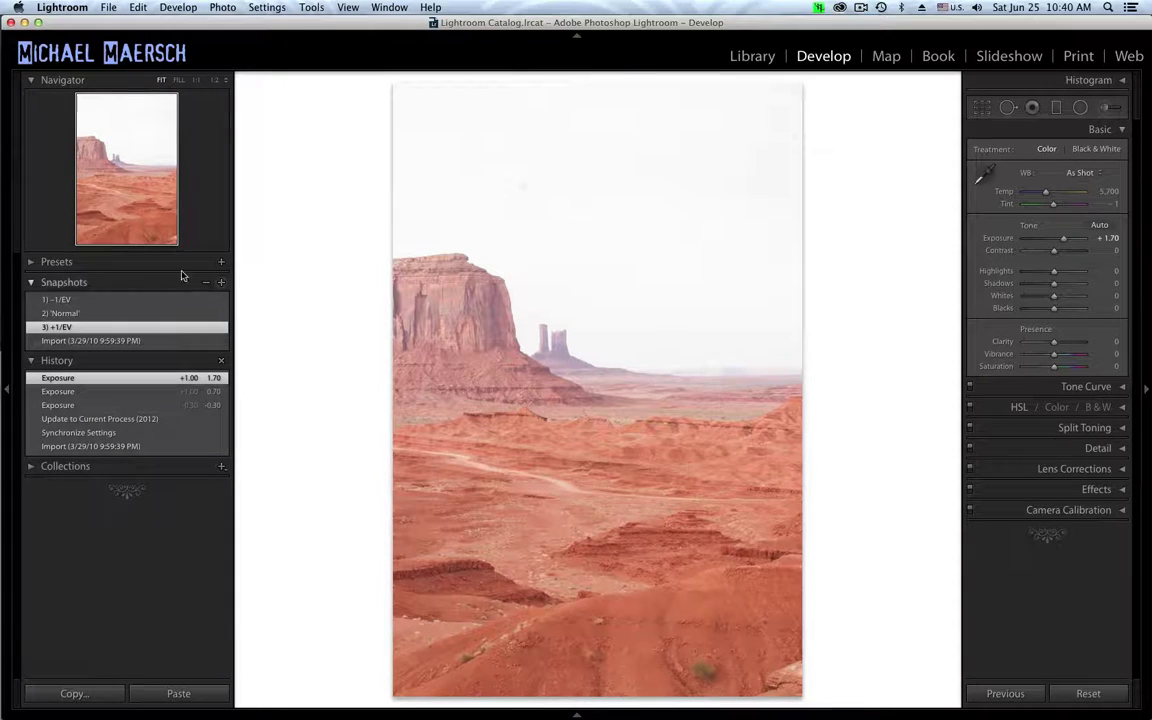
- Create a virtual copy of MG_0947.CR2 from the snapshot "1) -1/EV", and set the original to "3) +1/EV"
click(56, 299)
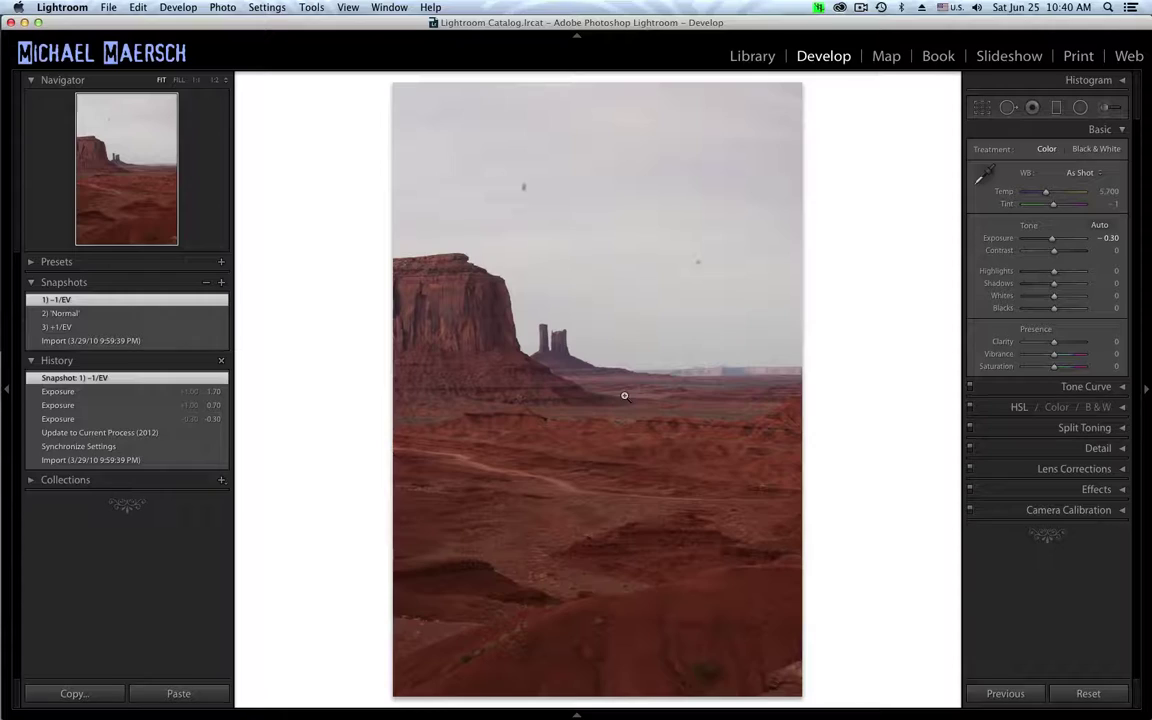
key(super+apostrophe)
key(super+z)
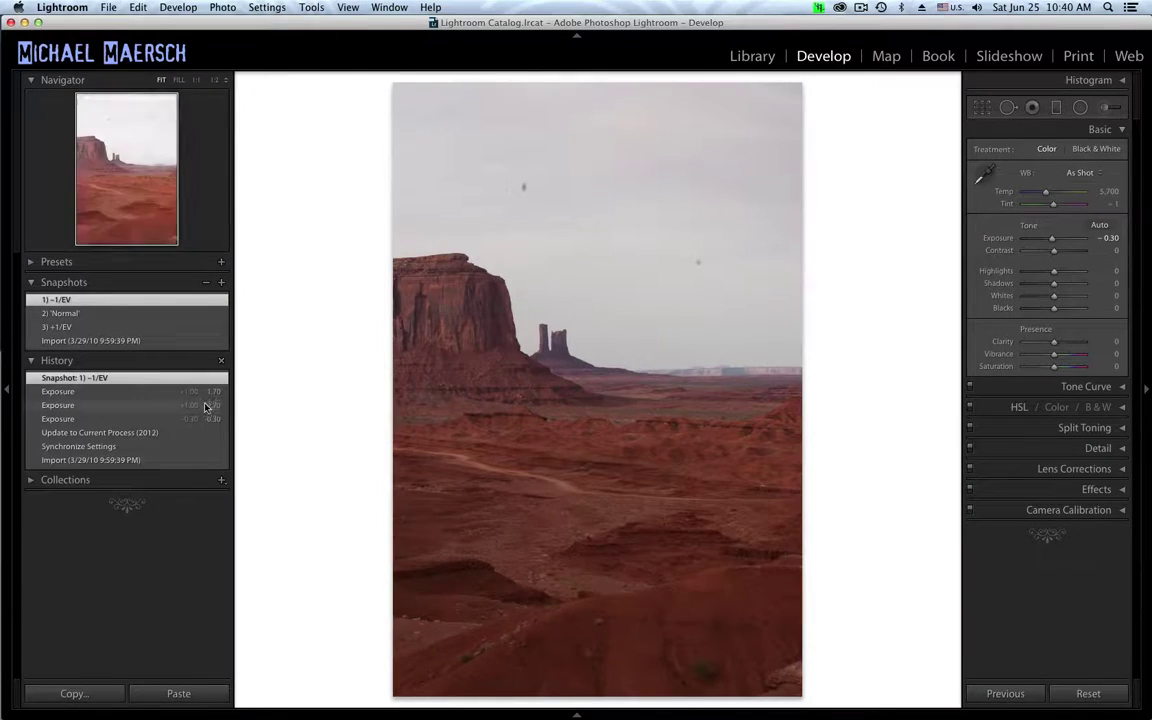
click(190, 328)
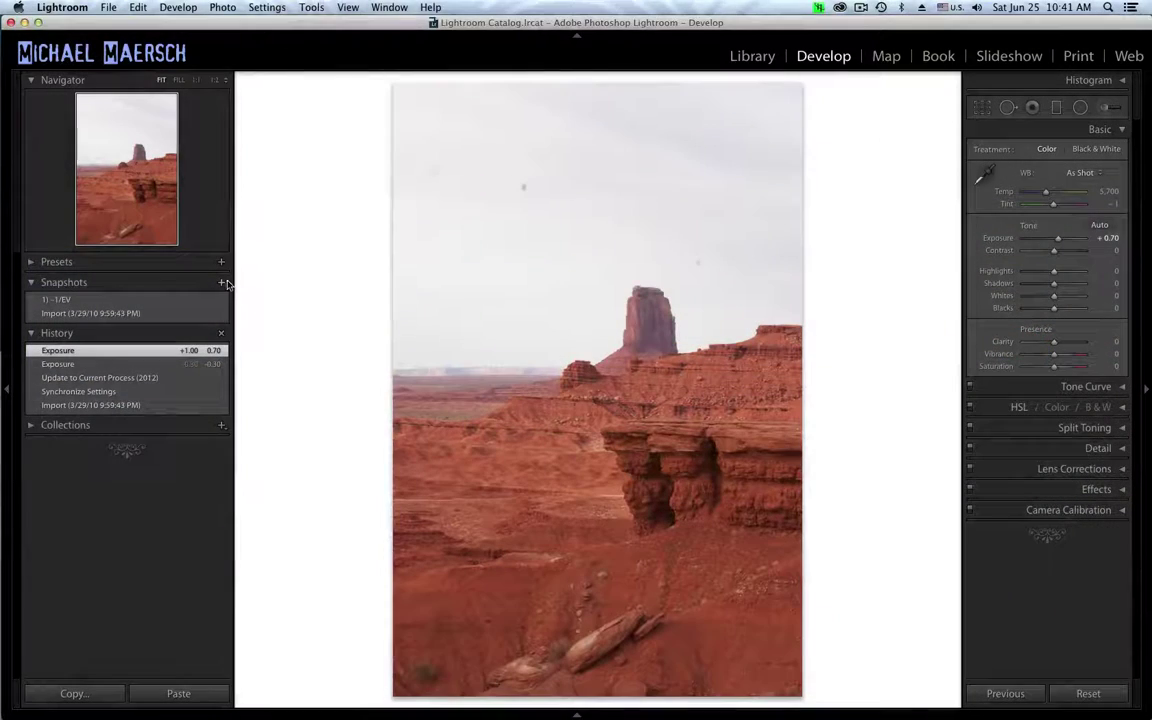
- Save the +0.70 exposure version of MG_0948.CR2 as a snapshot named "2) 'Normal'"
click(222, 282)
text(2)
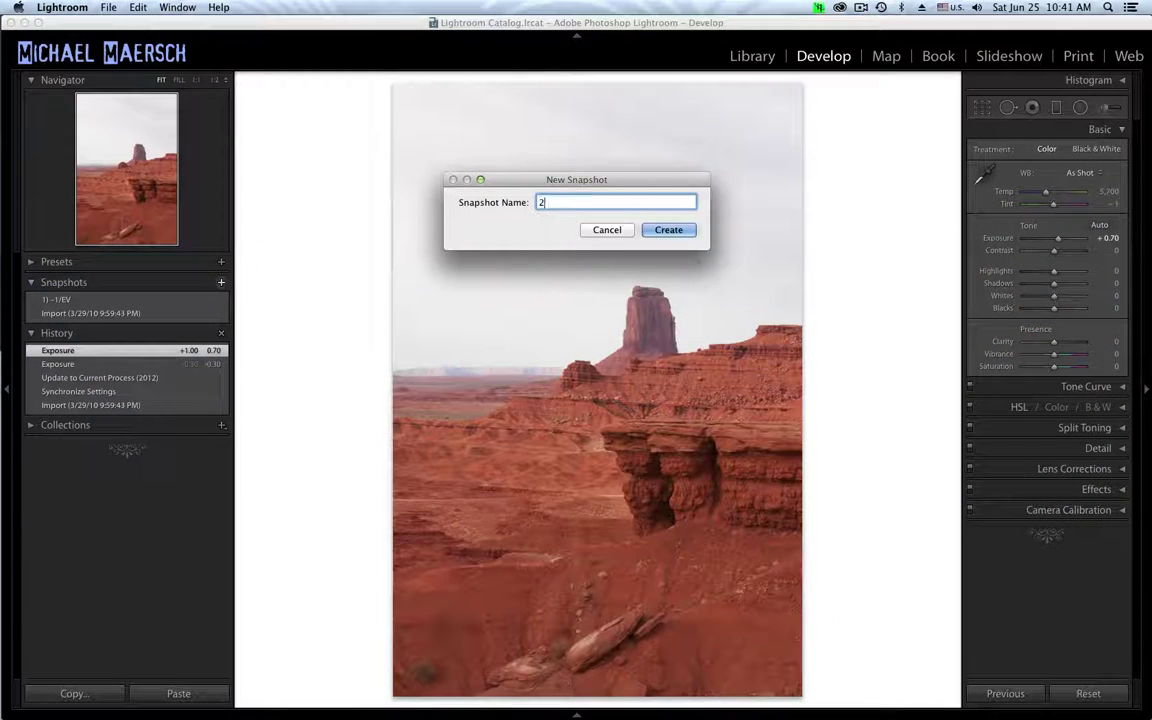
text() 'Normal')
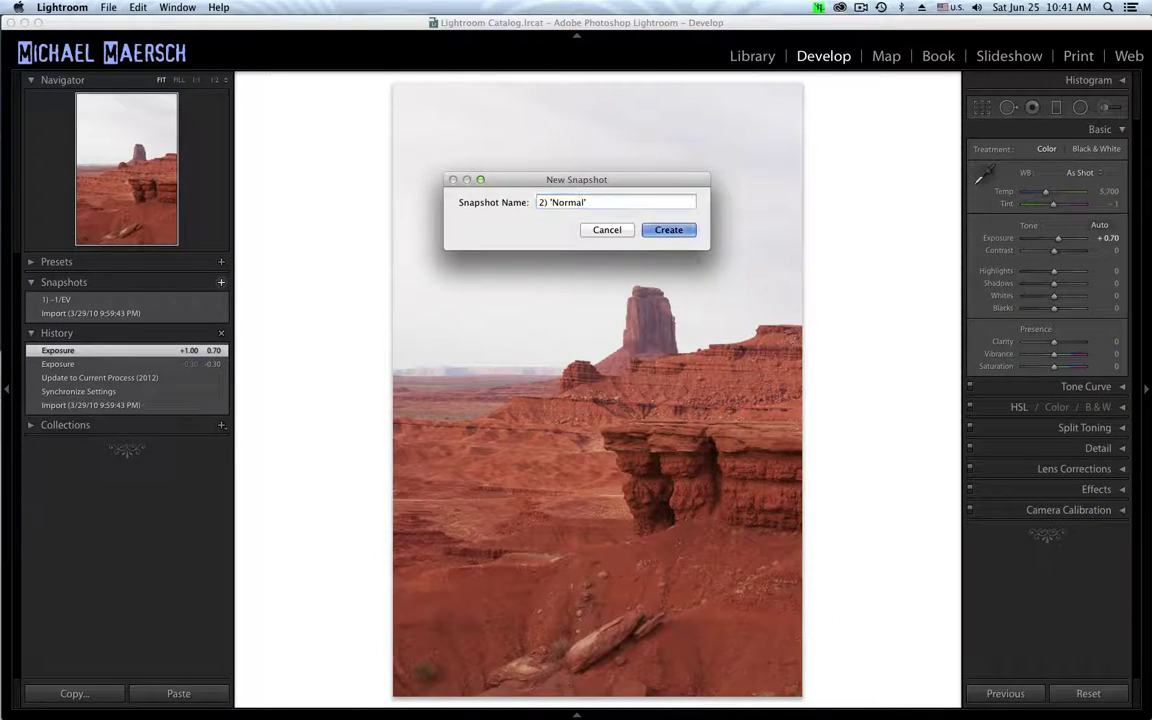
key(Return)
- Set the Exposure of MG_0948.CR2 to +1.70 and save that version as a snapshot named "3) +1/EV"
click(1108, 238)
text(1.7)
key(Return)
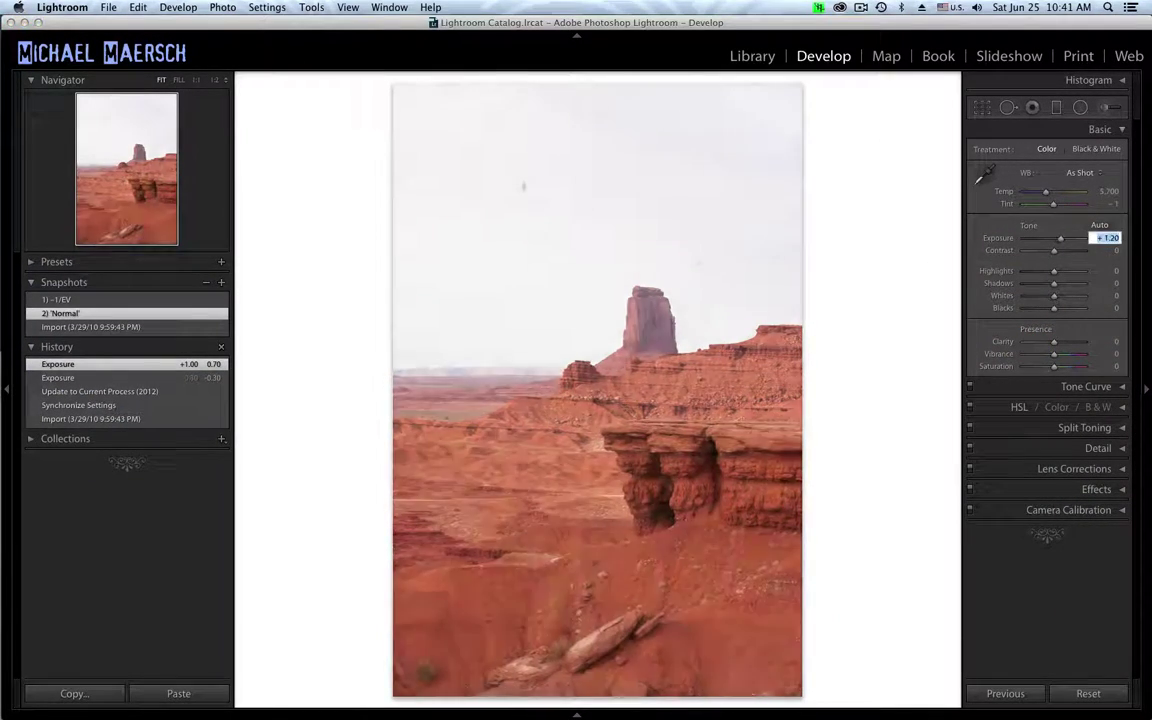
click(222, 282)
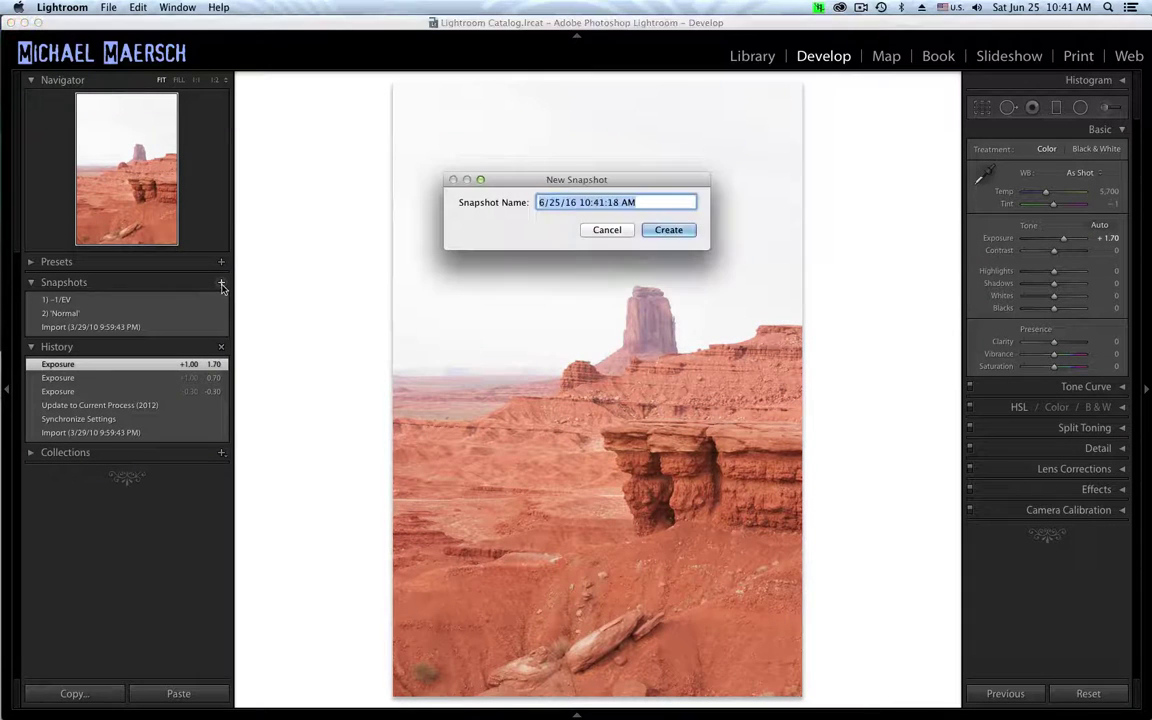
text(3) +1EV)
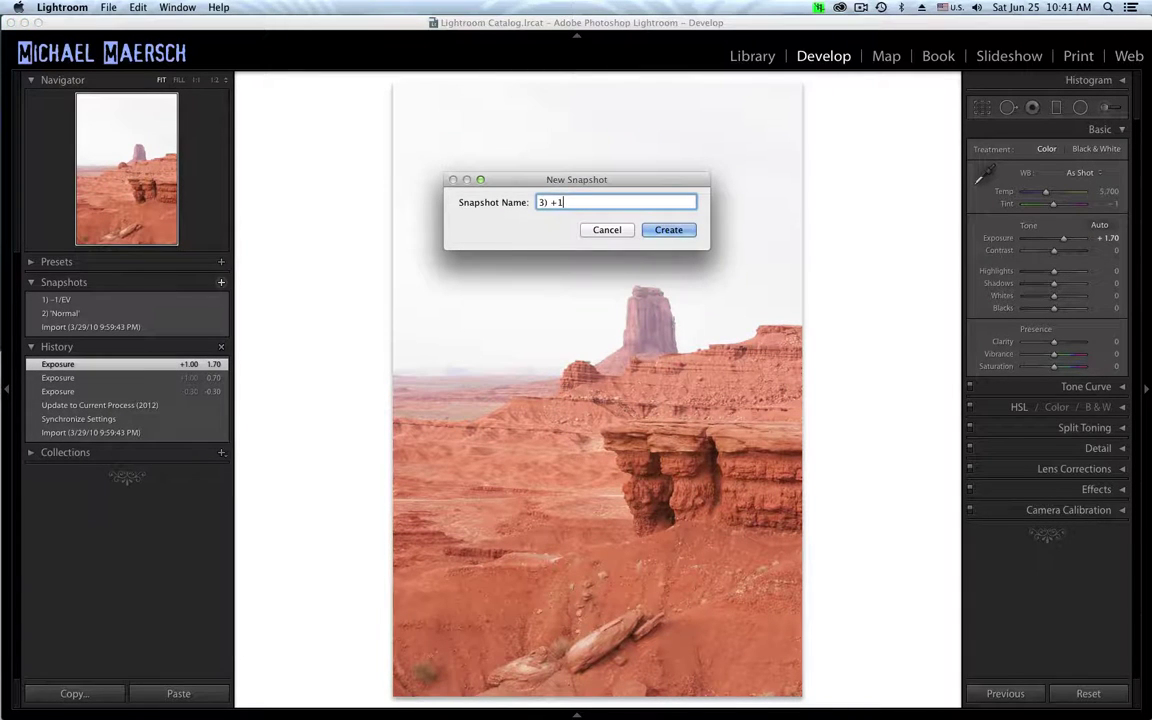
key(Return)
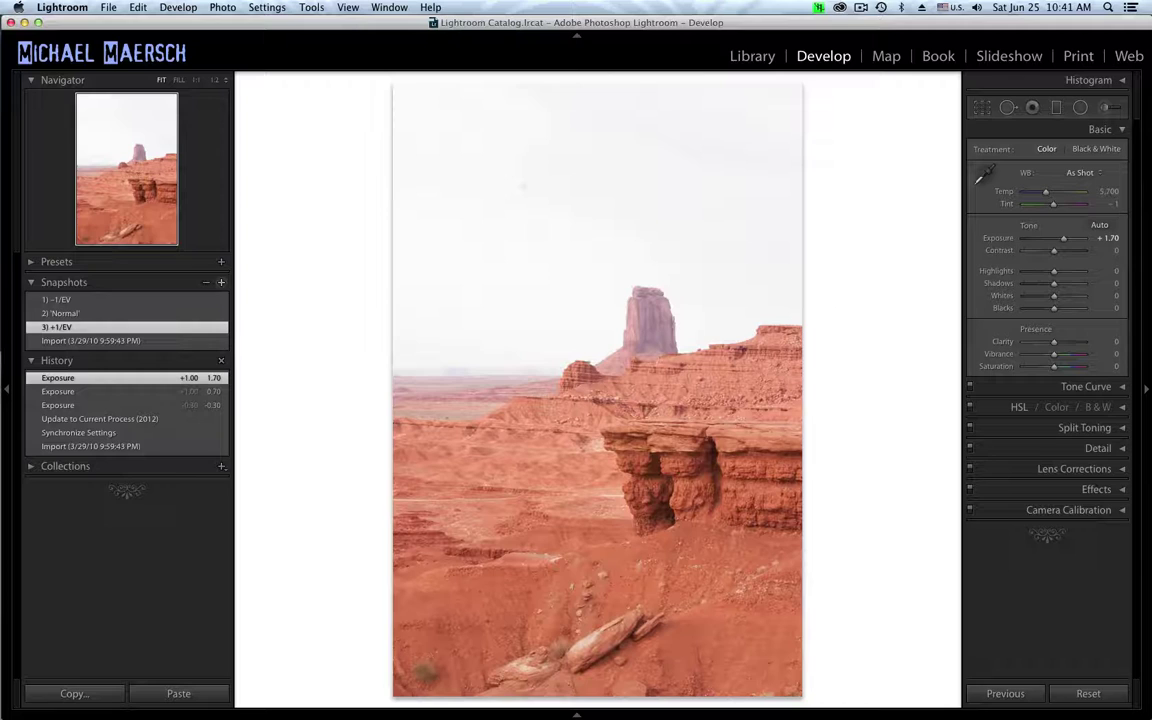
- Create virtual copies of MG_0948.CR2 from the snapshots "1) -1/EV" and "3) +1/EV", and set the original to "2) 'Normal'"
click(116, 300)
key(super+apostrophe)
key(super+z)
click(137, 328)
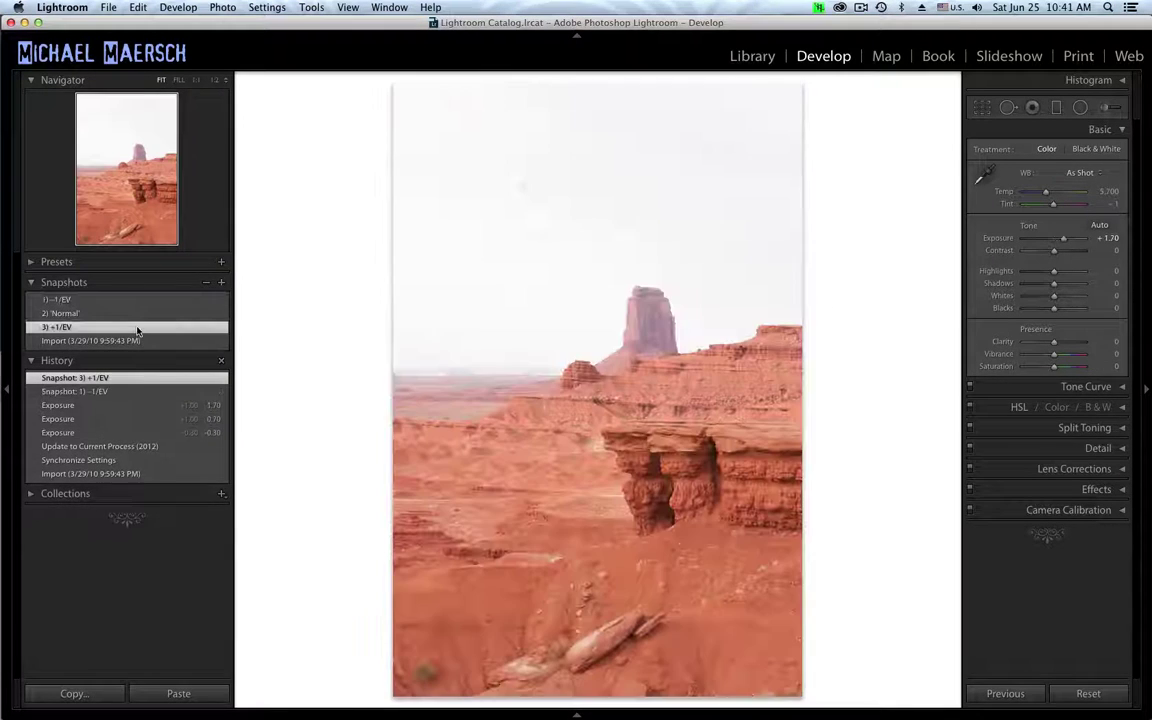
key(super+apostrophe)
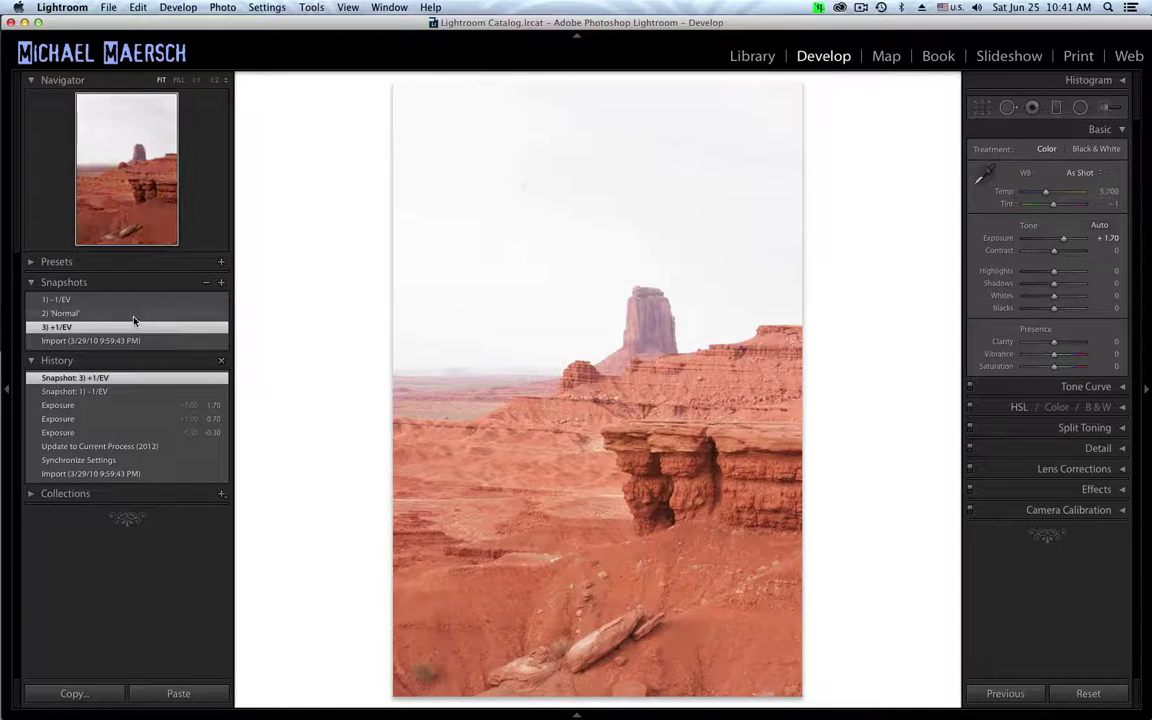
click(134, 316)
- Return to the Library grid and select the three exposure versions of MG_0948.CR2 to check them together
key(g)
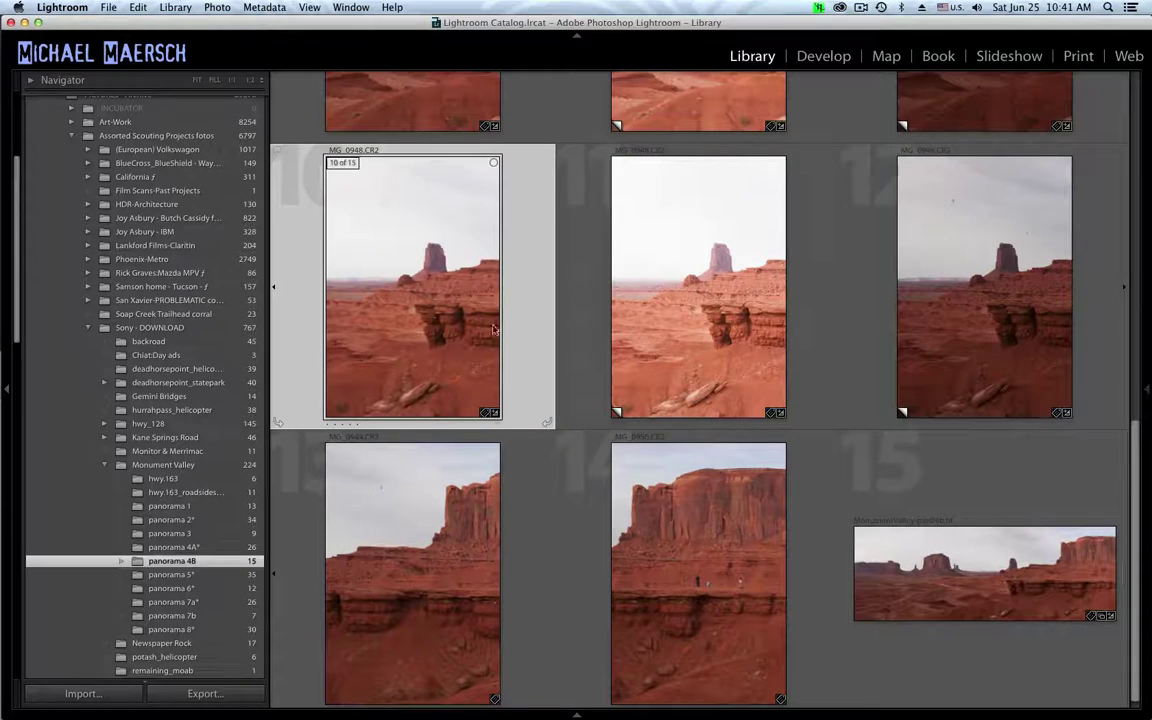
shift+click(1106, 300)
scroll(1105, 300, down, 1)
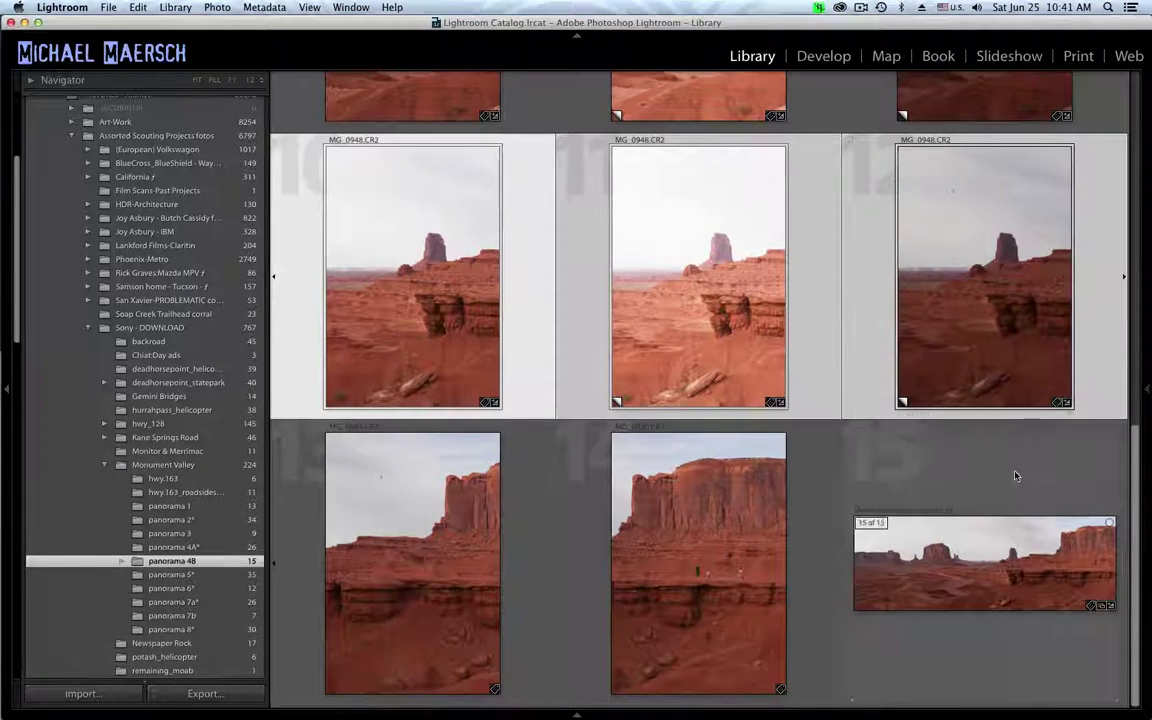
- Open the next panorama photo, MG_0949.CR2, in the Develop module and set its Exposure to -0.30
click(543, 593)
key(d)
click(1108, 238)
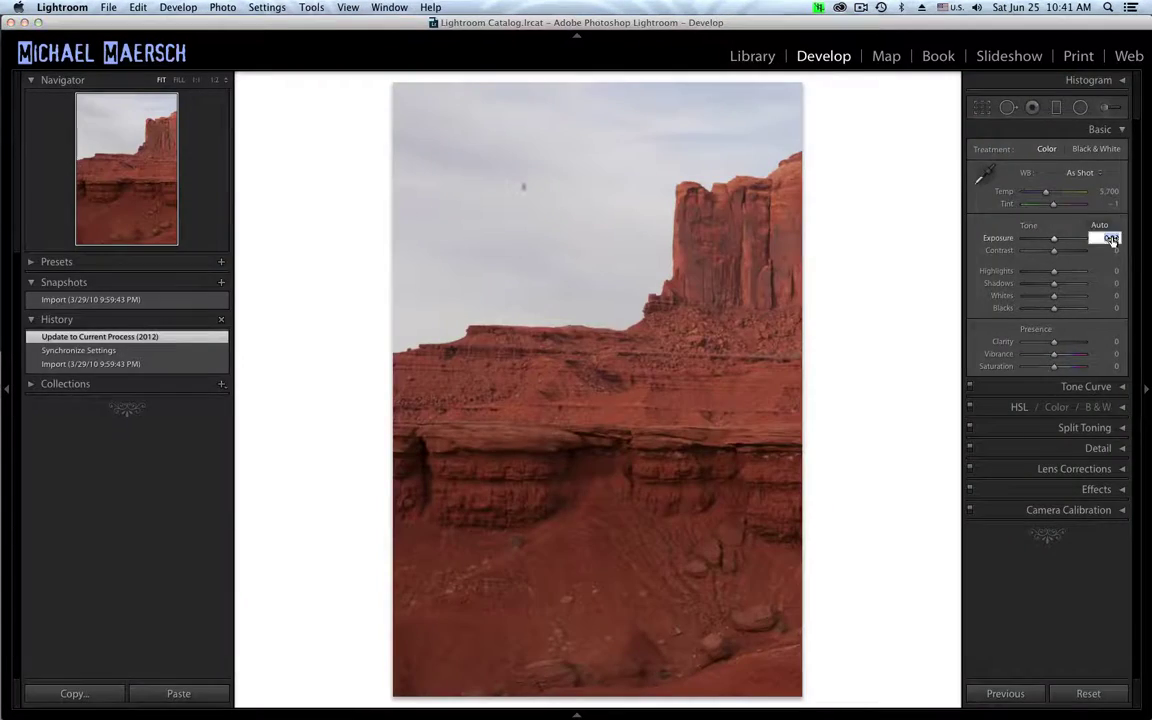
text(-0.3)
key(Return)
- Save the darkened MG_0949.CR2 as a snapshot named "1) -1/EV"
click(221, 282)
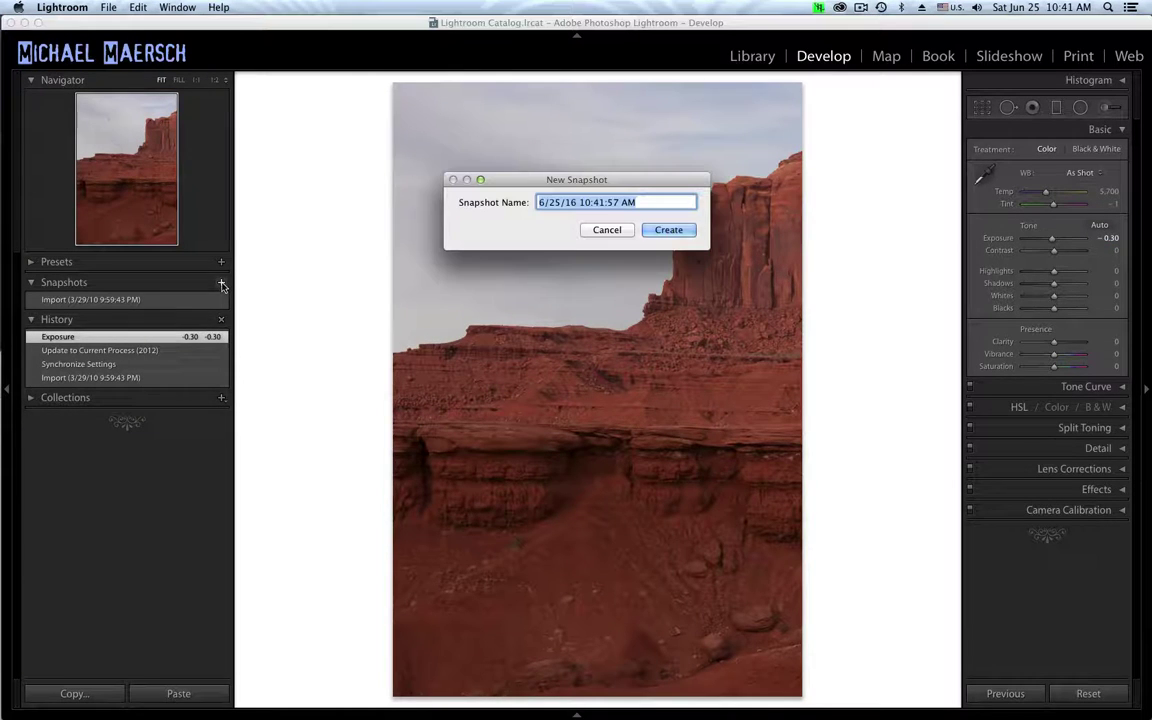
text(1) -1)
text(/3 EV)
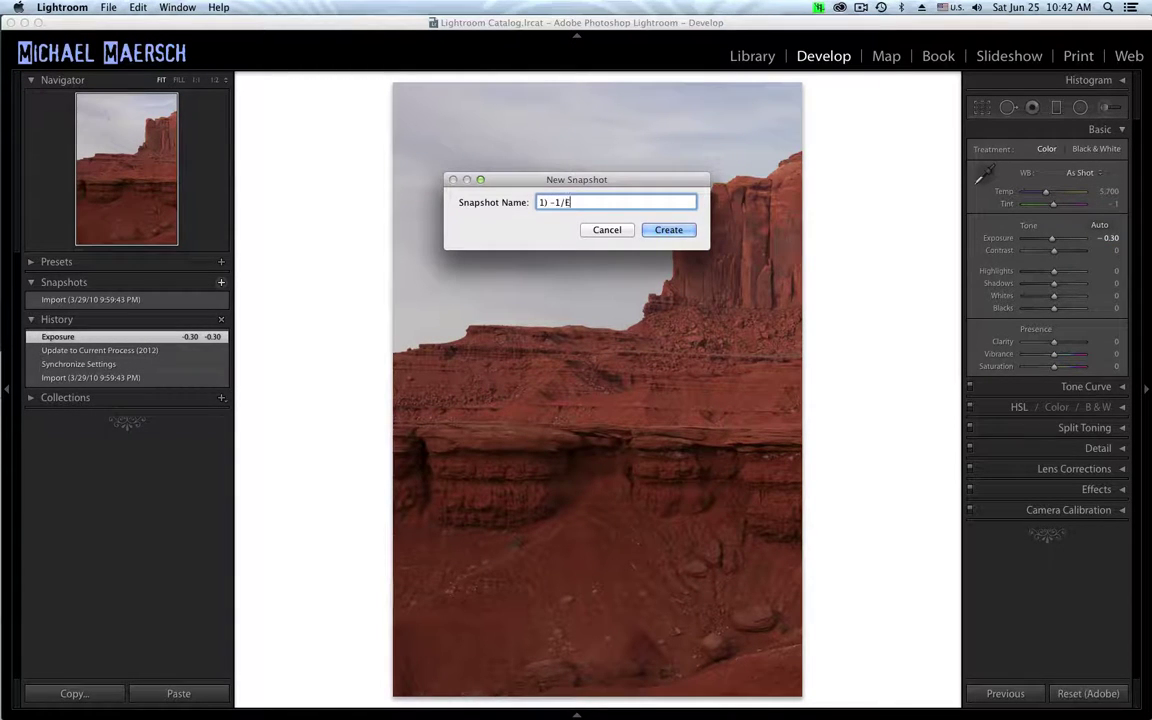
key(Return)
- Set the Exposure of MG_0949.CR2 to +0.70 and save that version as a snapshot named "2) 'Normal'"
click(1118, 240)
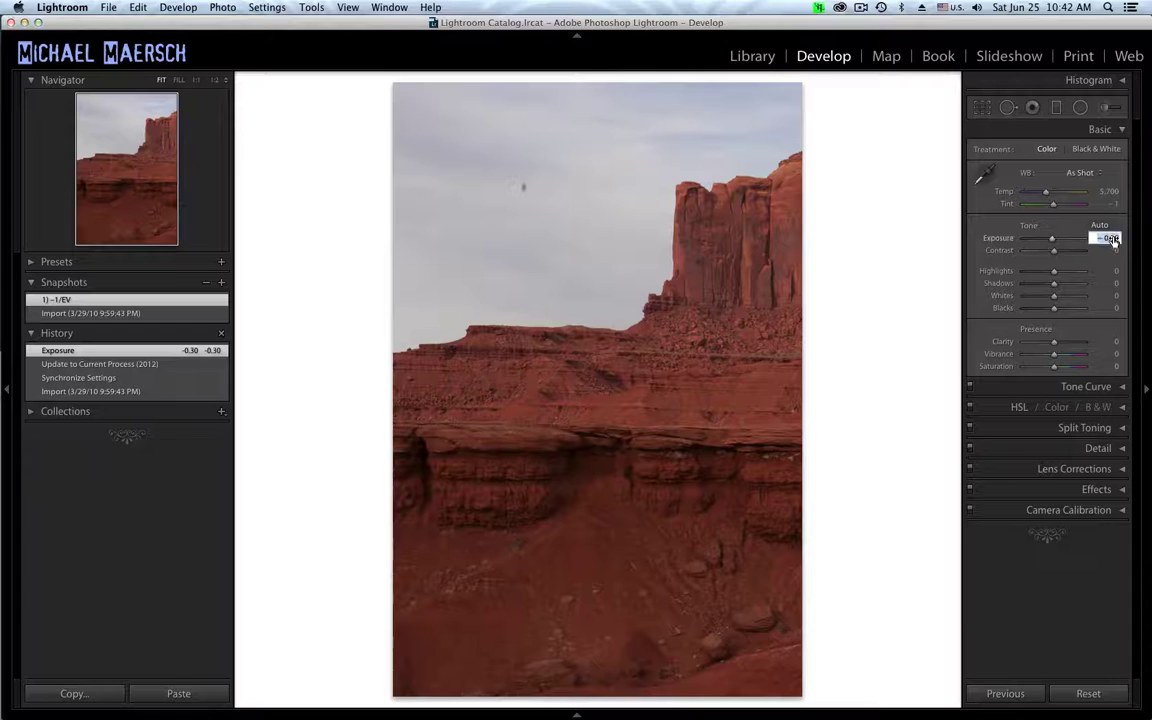
text(0.3)
key(Return)
text(0.7)
key(Return)
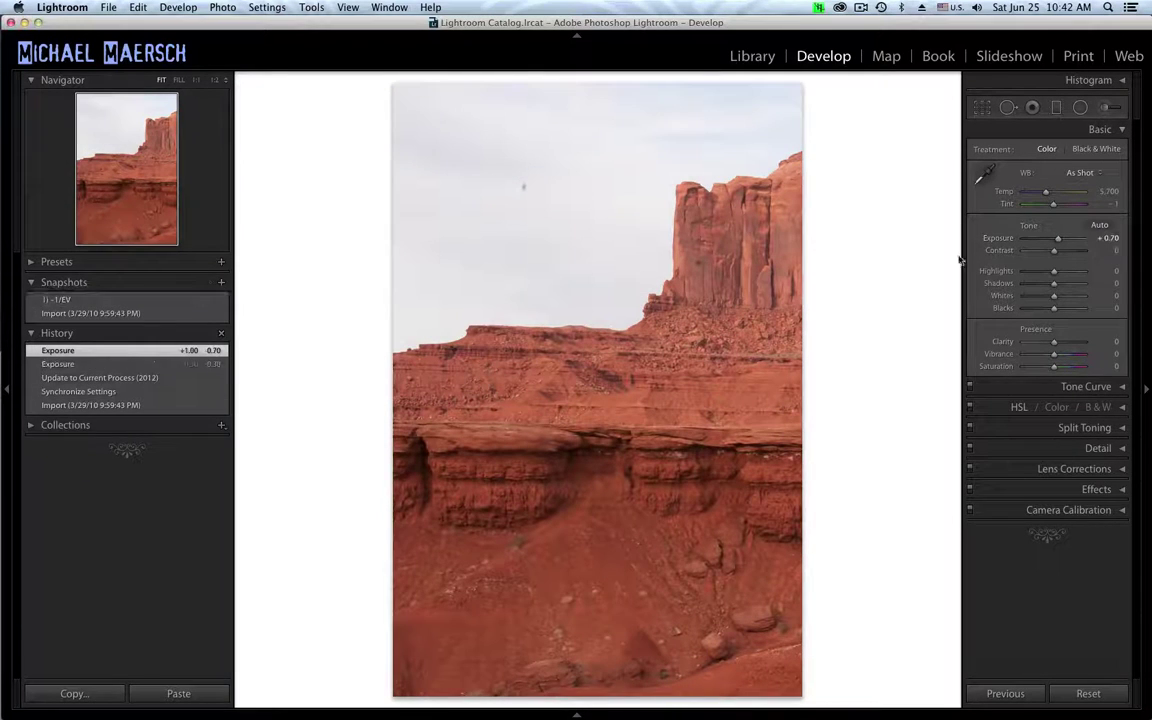
click(222, 285)
text(2) )
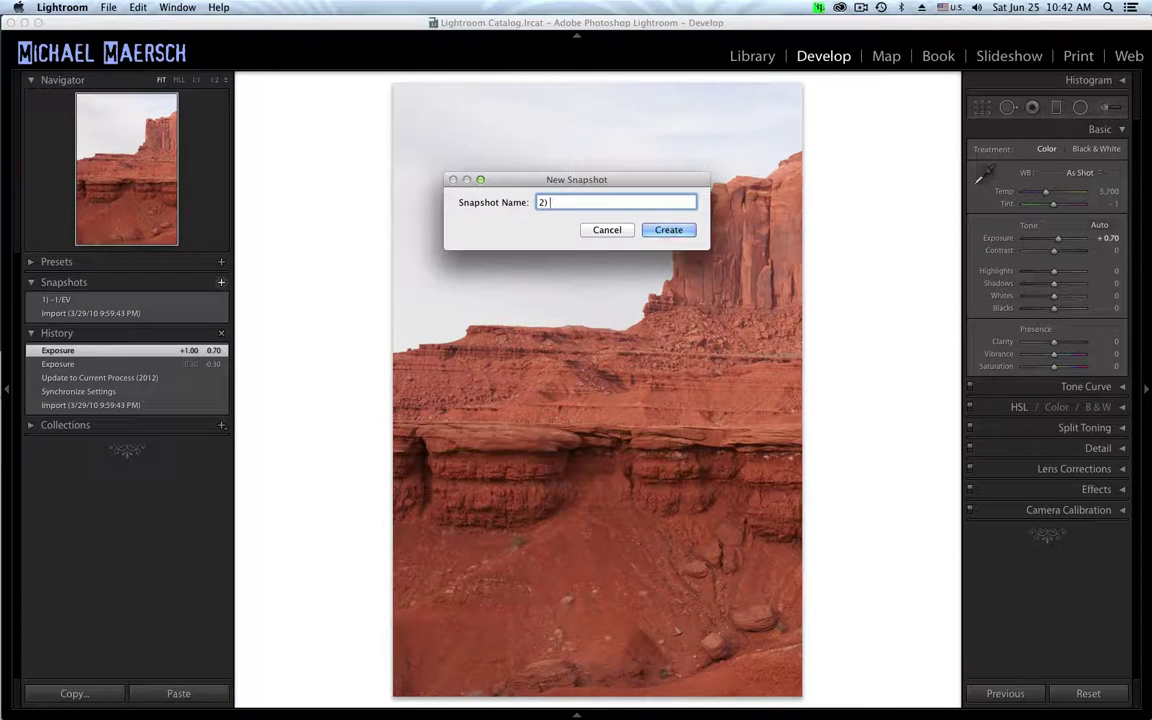
text('Normal')
key(Return)
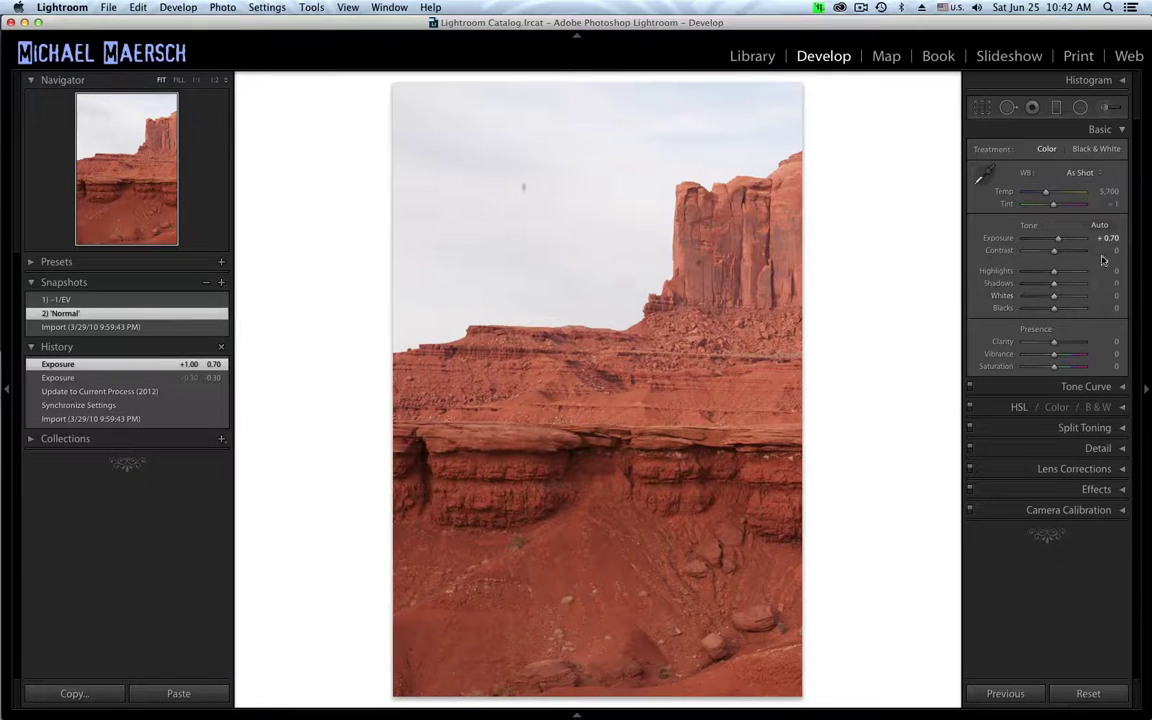
- Set the Exposure of MG_0949.CR2 to +1.70 and save that version as a snapshot named "3) +1/EV"
click(1110, 238)
text(1.7)
key(Return)
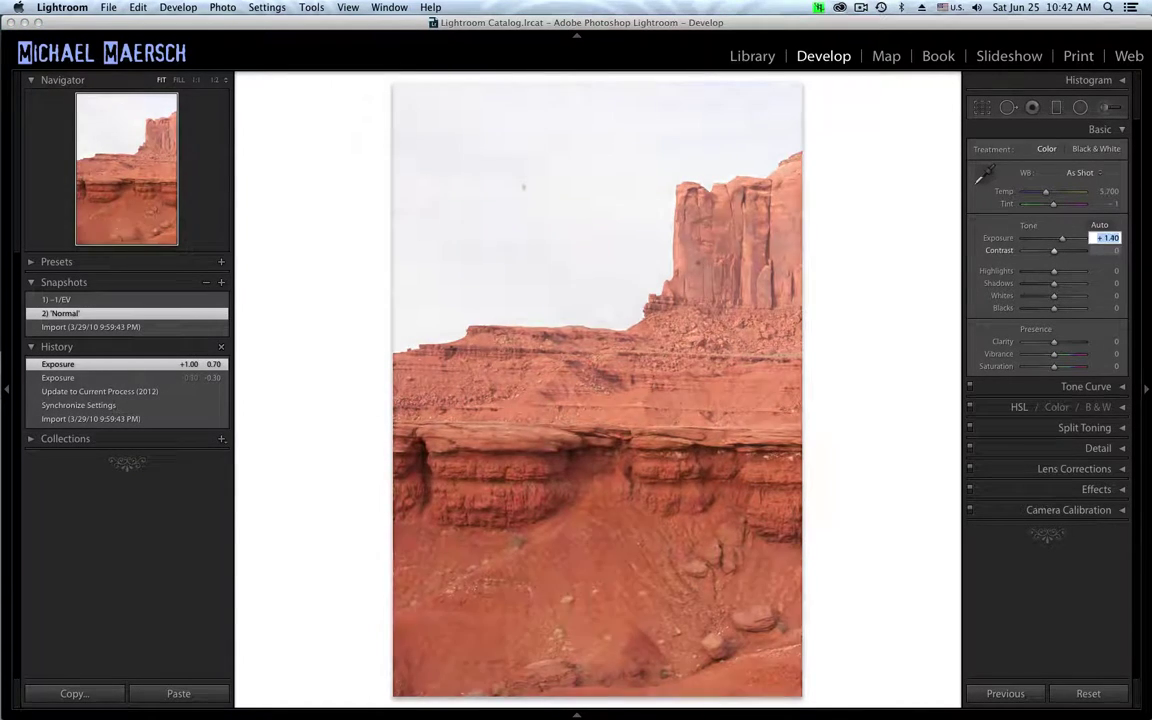
click(221, 282)
text(3)
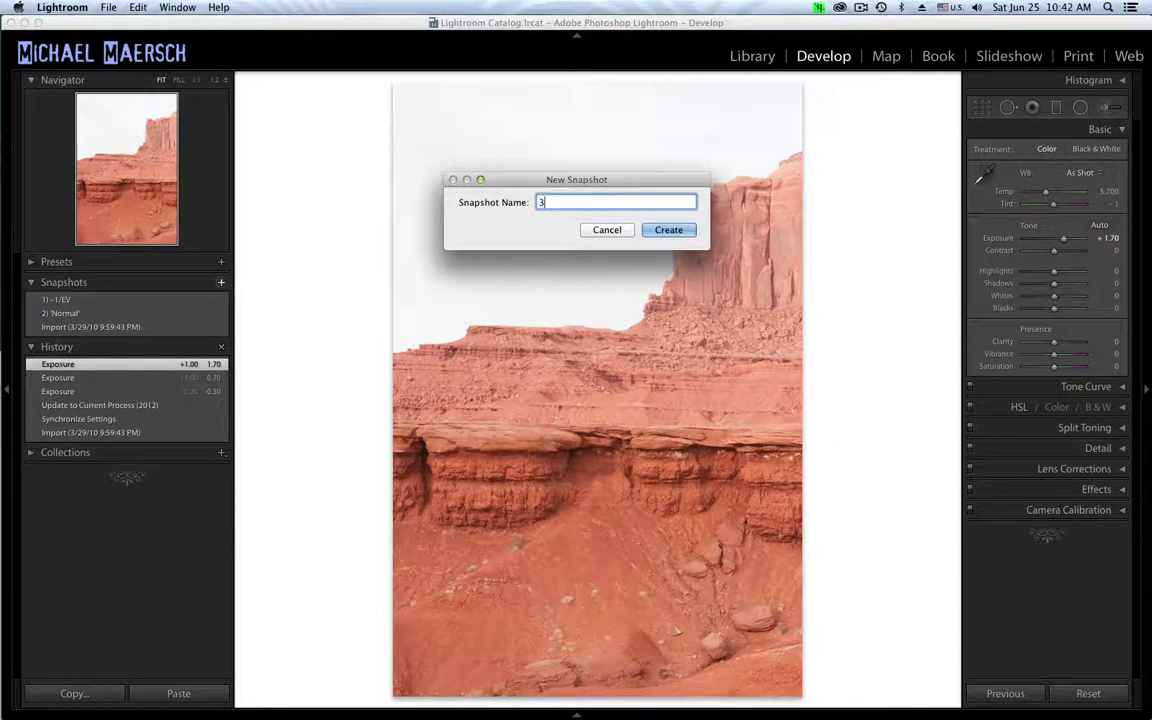
text() +1/EV)
key(Return)
- Compare the "1) -1/EV" and "3) +1/EV" snapshots of MG_0949.CR2
click(193, 302)
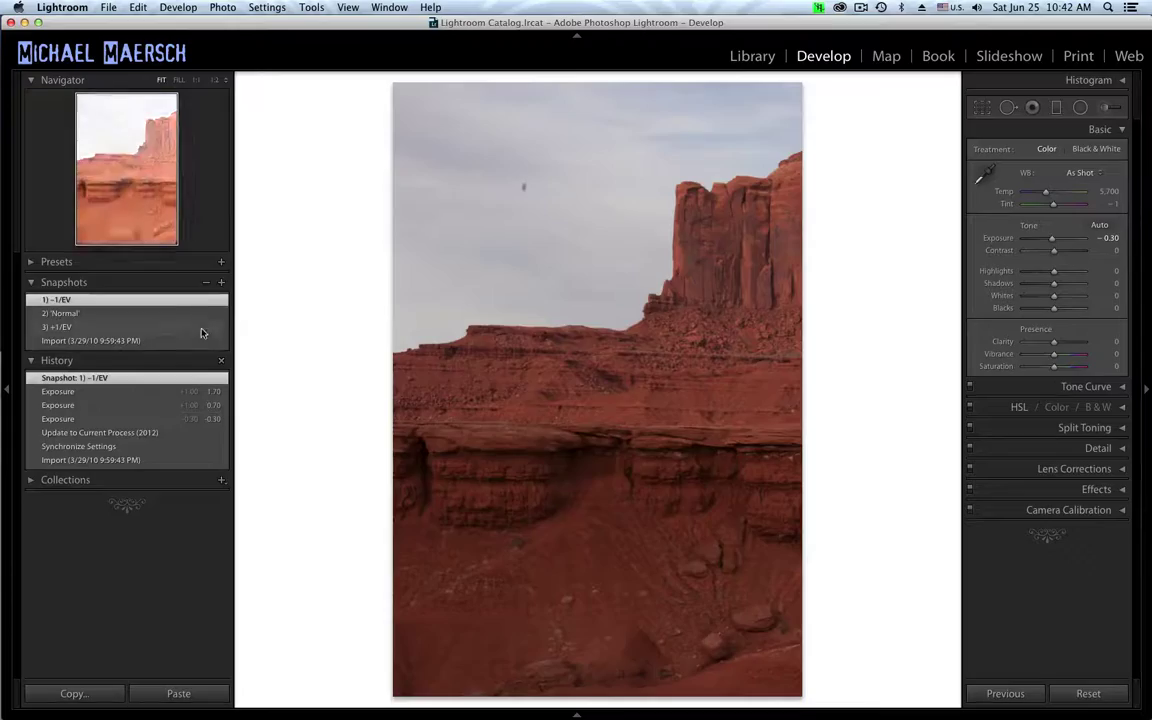
click(201, 331)
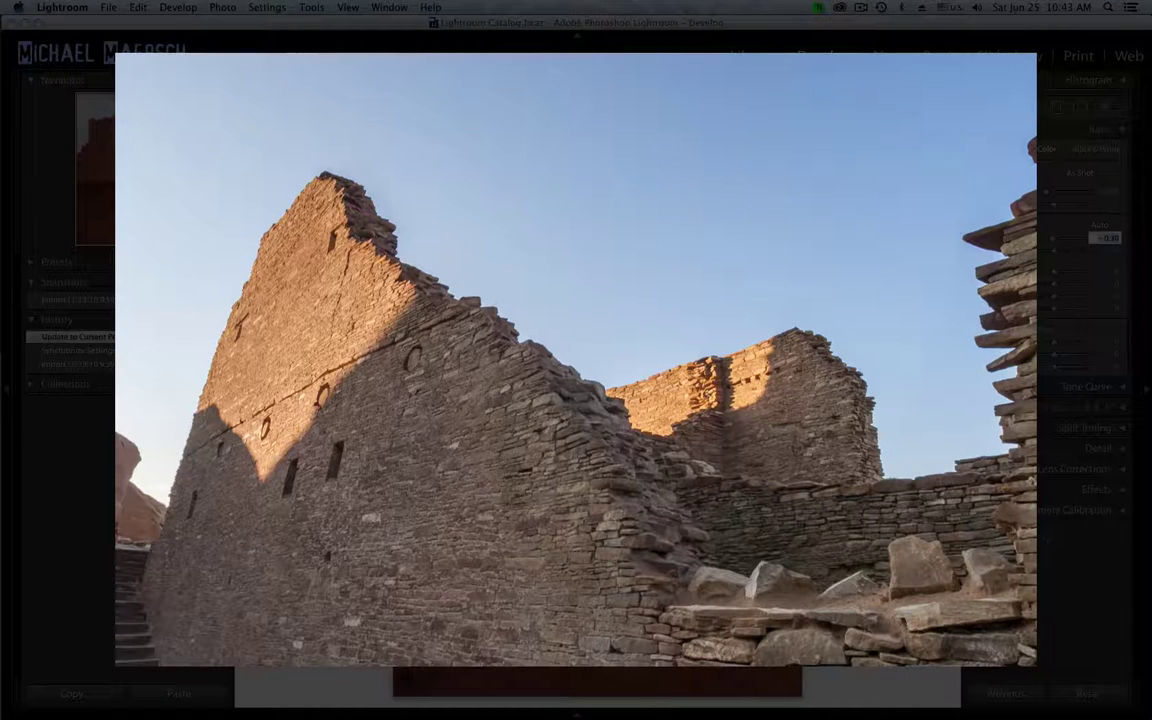
- Save snapshots of the next panorama photo at Exposure -0.30 ("1) -1/EV"), +0.70 ("2) 'Normal'") and +1.70 ("3) +1/EV")
key(Return)
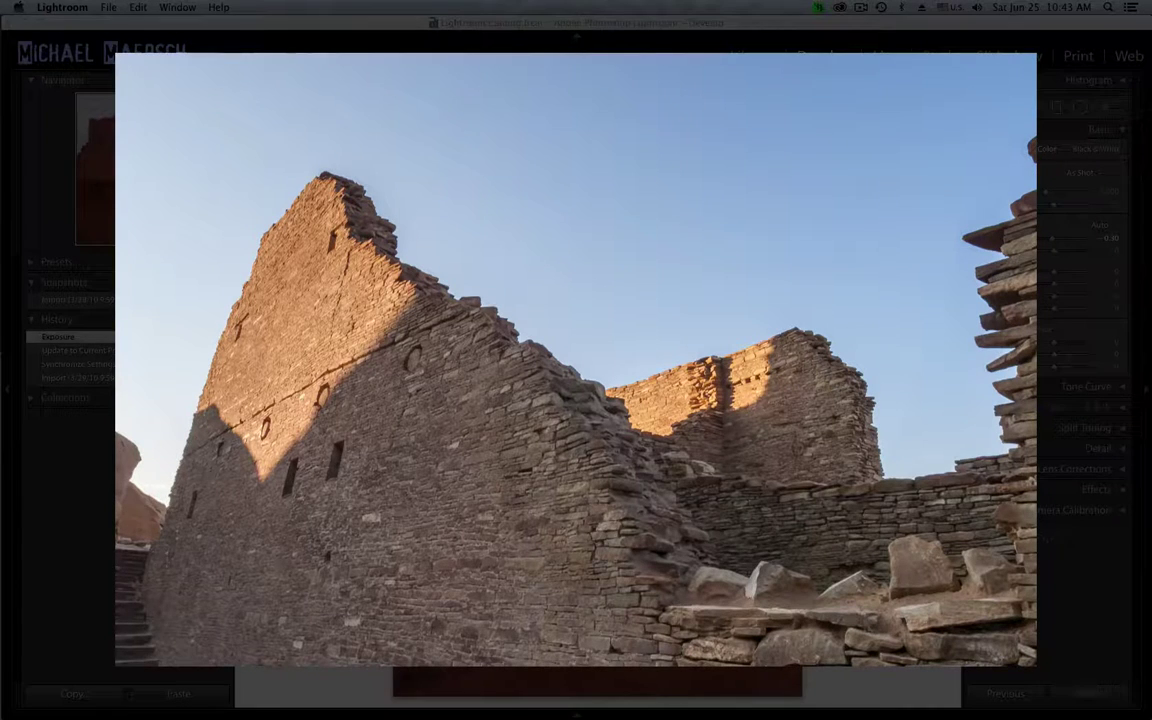
key(Return)
click(1107, 240)
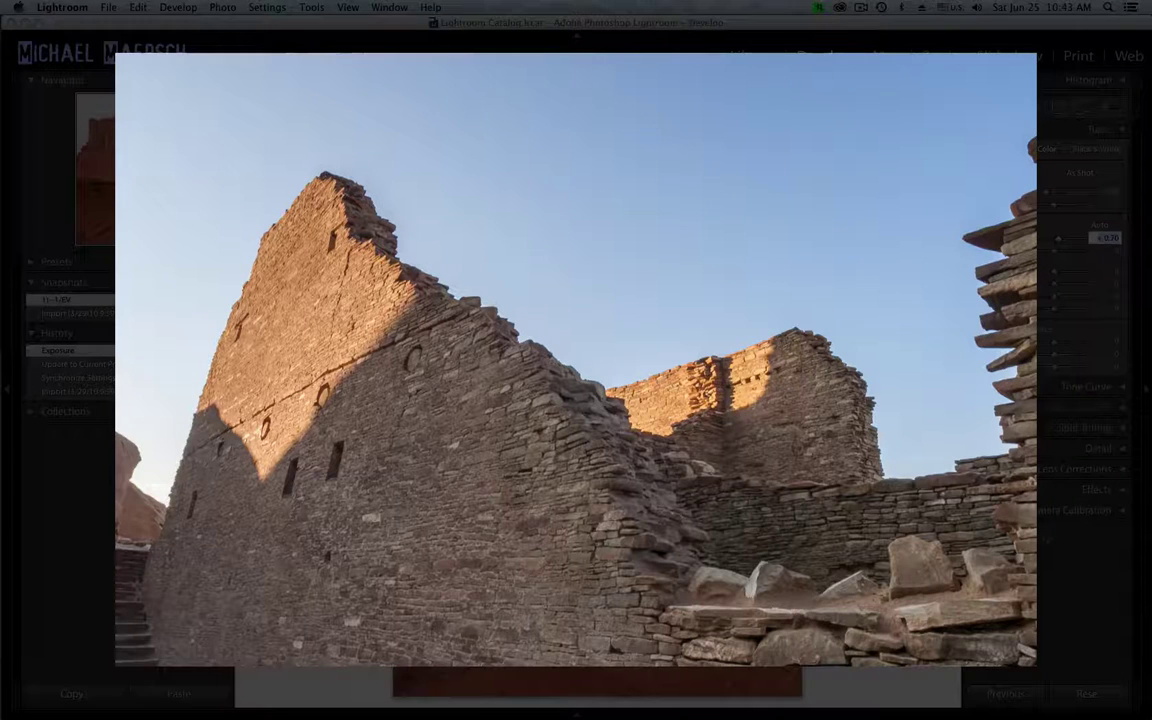
key(Return)
key(super+n)
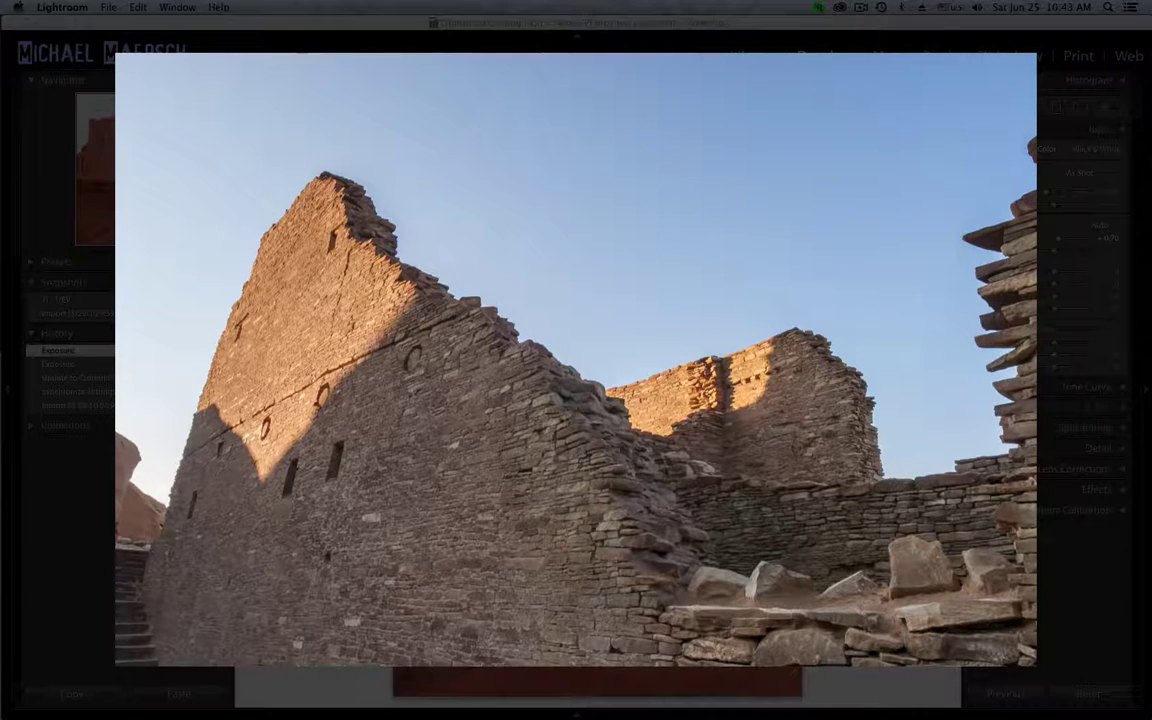
key(Return)
click(1108, 238)
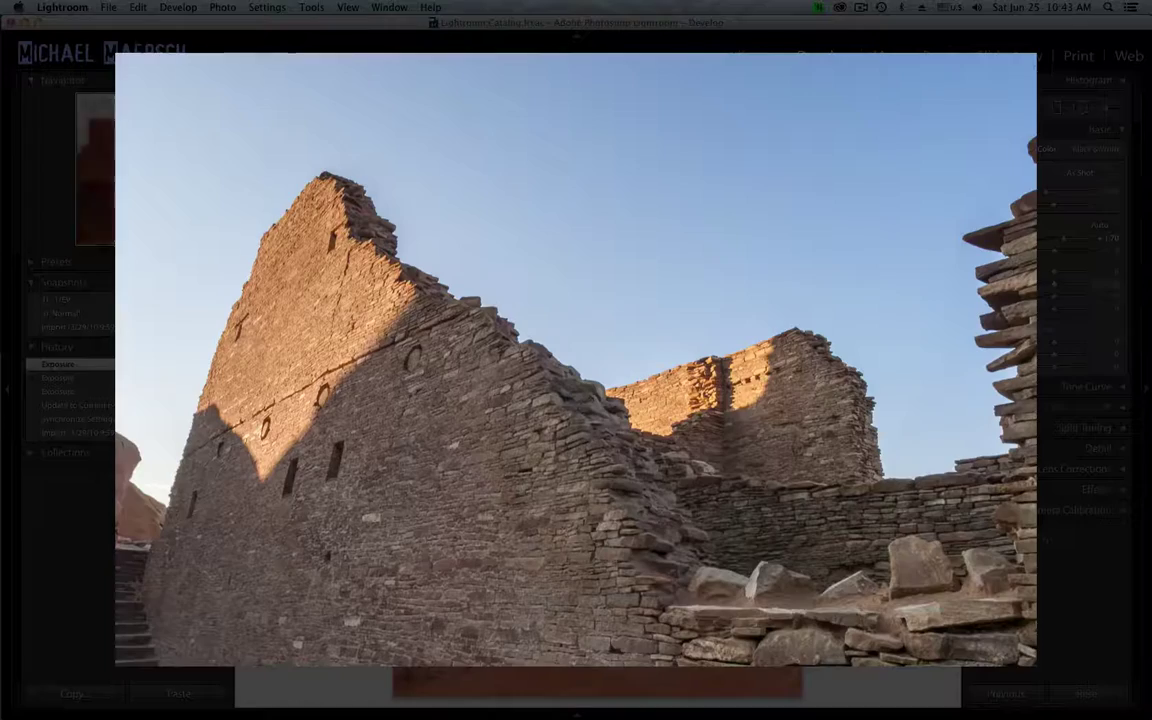
key(super+n)
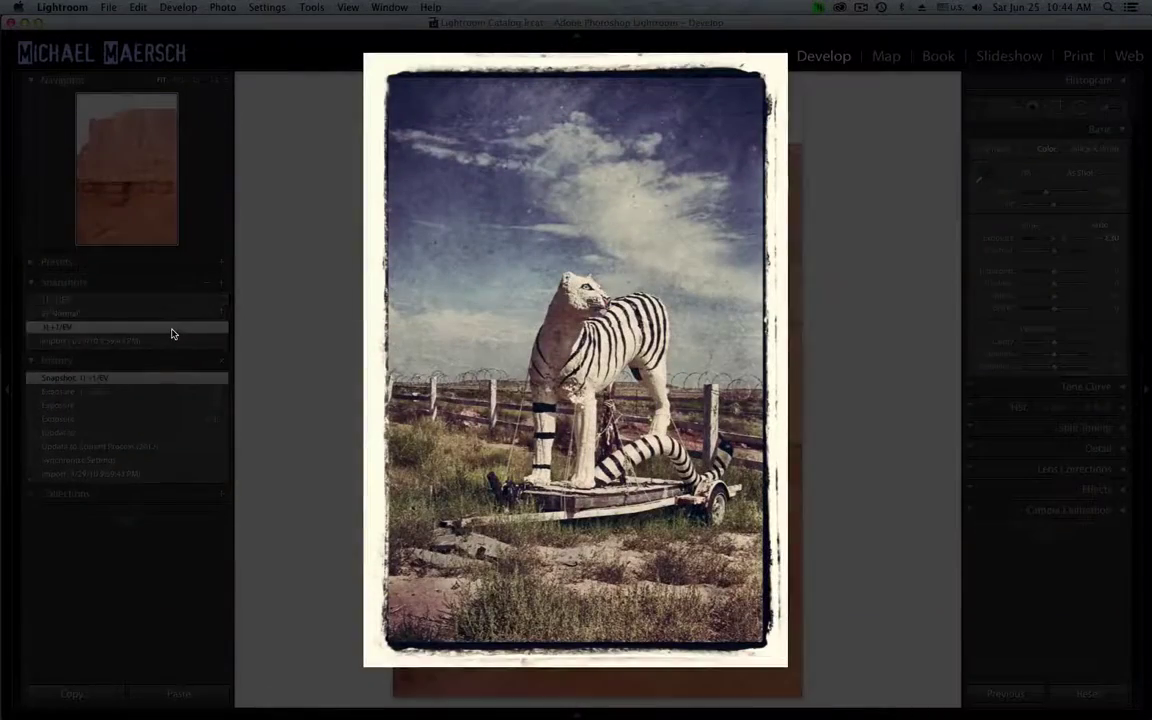
- Make a virtual copy from the "3) +1/EV" snapshot, then restore the original photo to "2) 'Normal'" and return to the Library grid
click(172, 333)
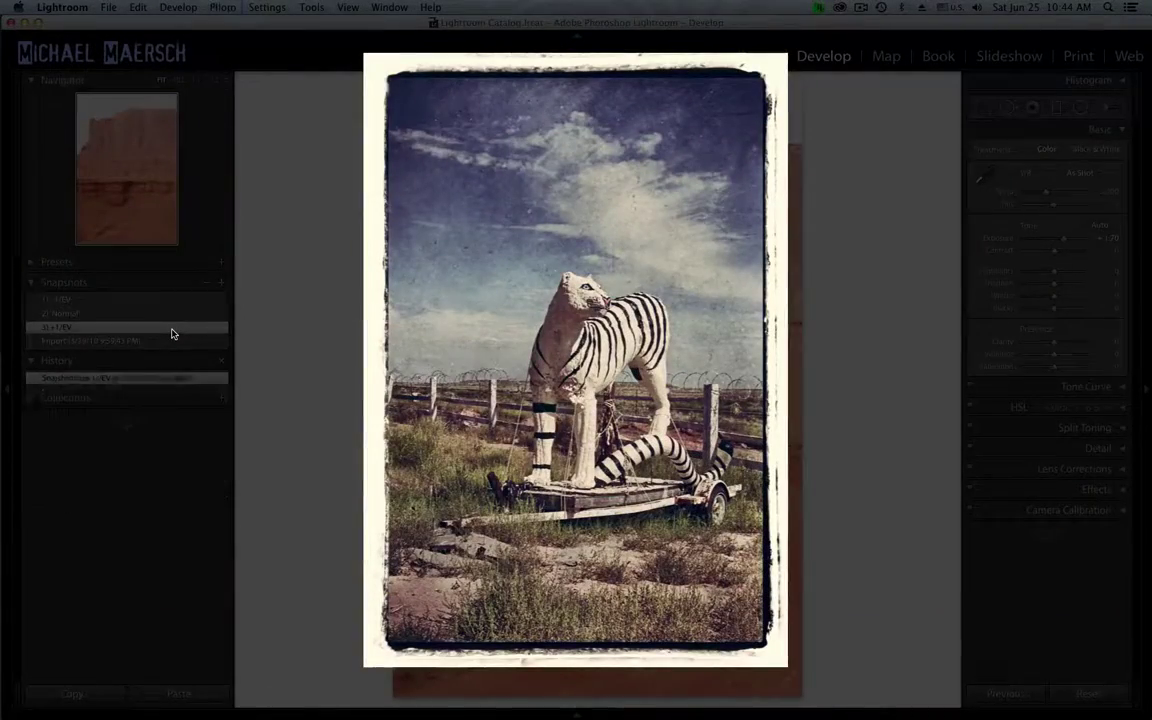
click(168, 318)
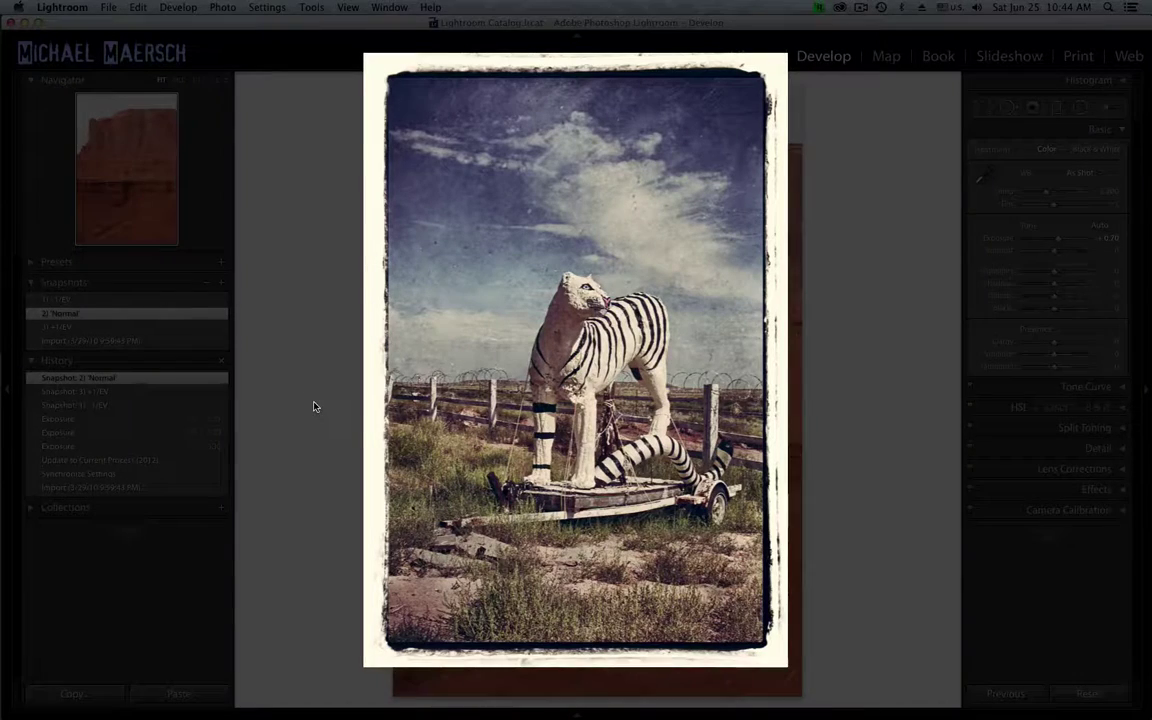
key(g)
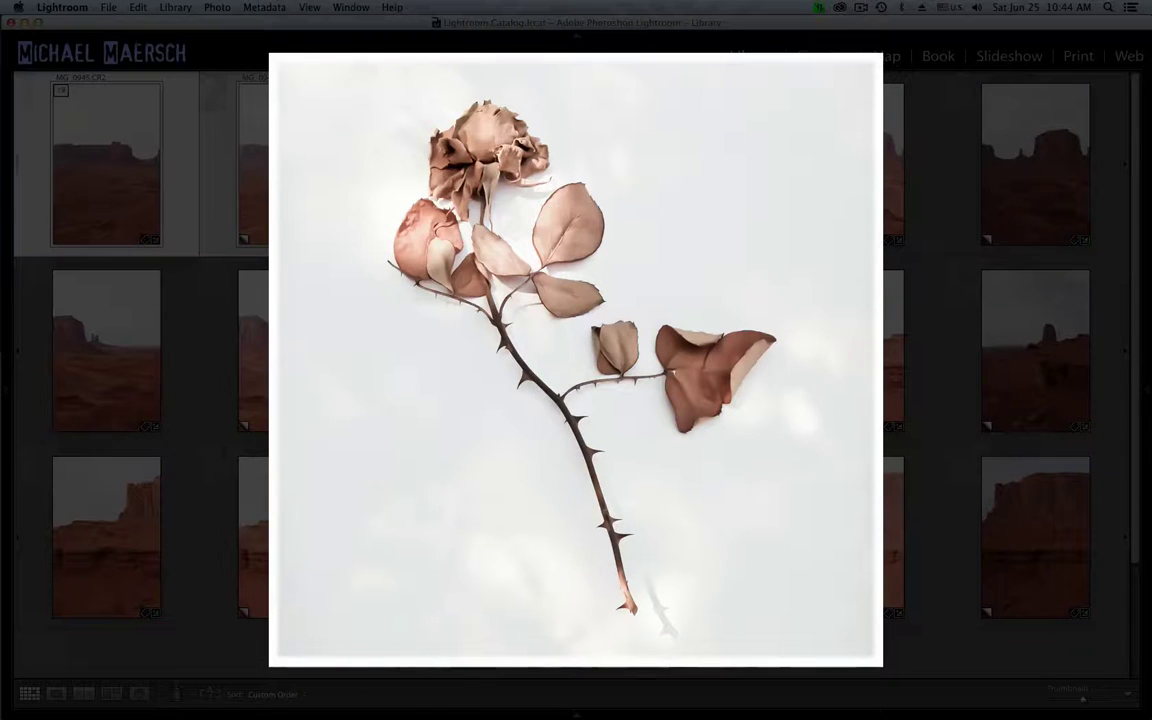
- Review the bracketed sets in the grid, highlighting the three exposure versions of each photo from MG_0947.CR2 through MG_0950.CR2
key(super+d)
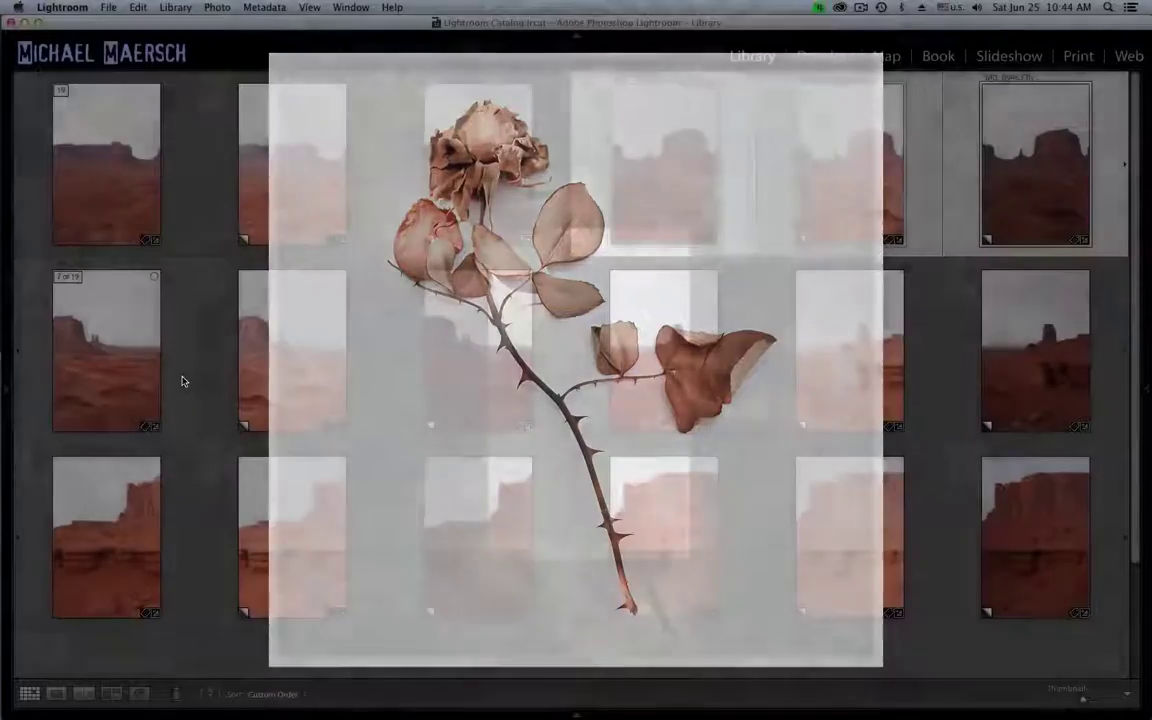
click(180, 380)
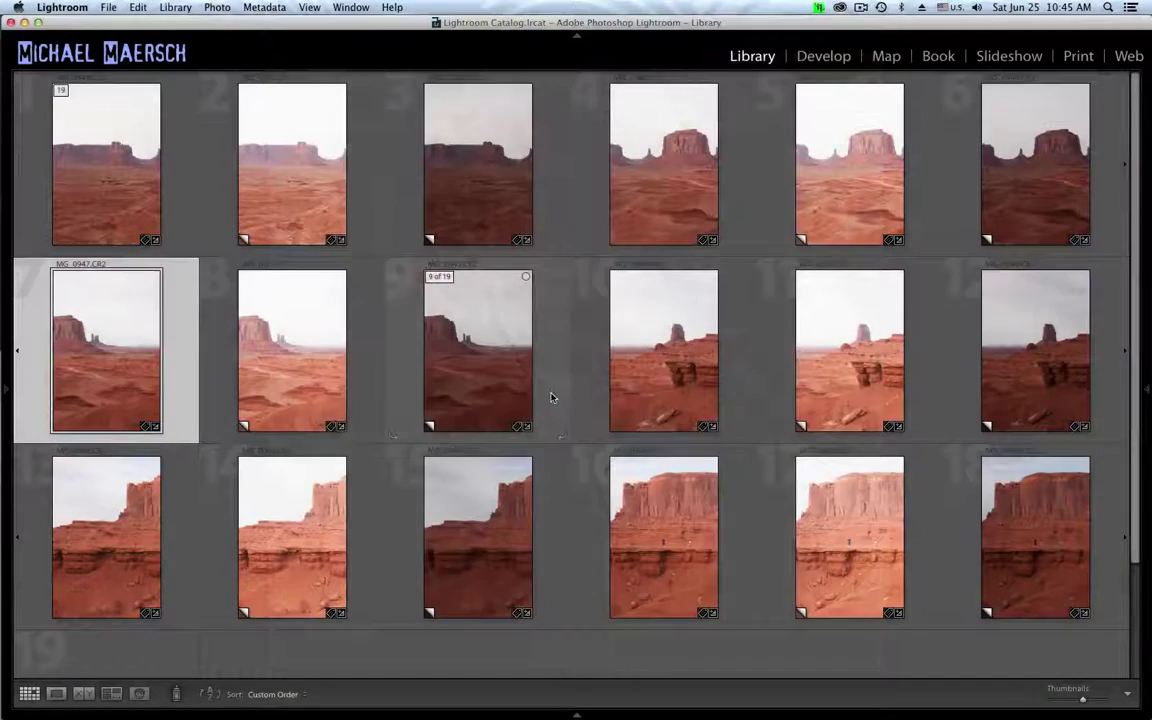
shift+click(552, 394)
click(733, 416)
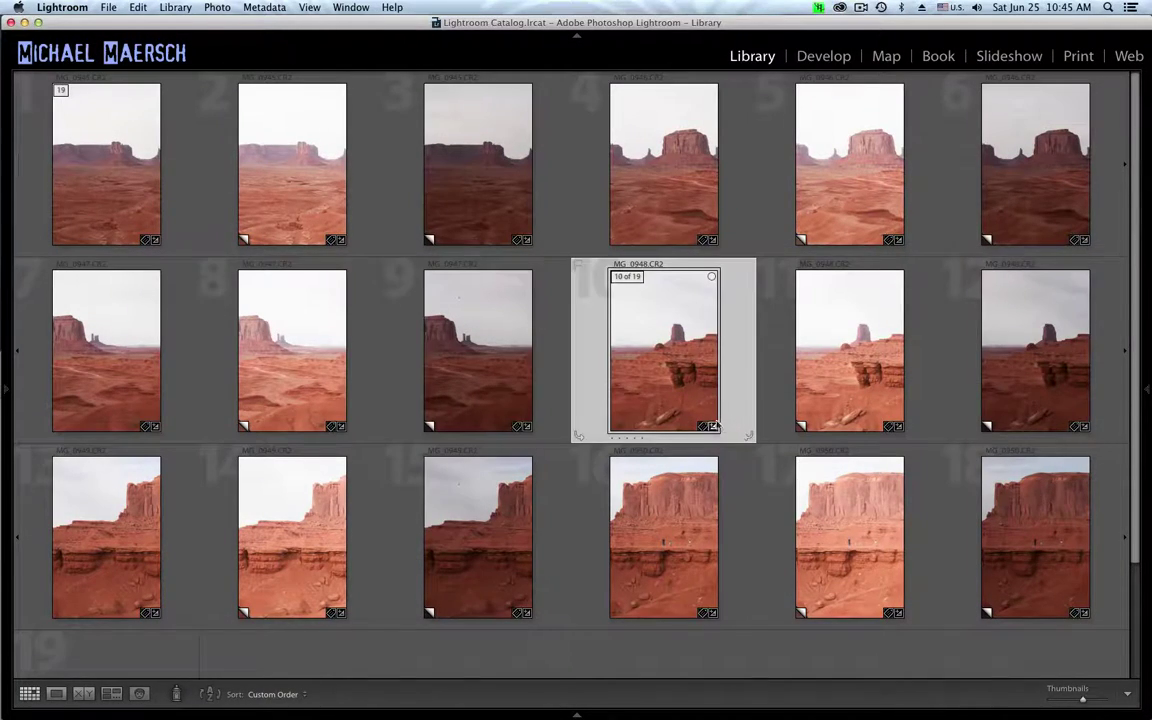
shift+click(1003, 378)
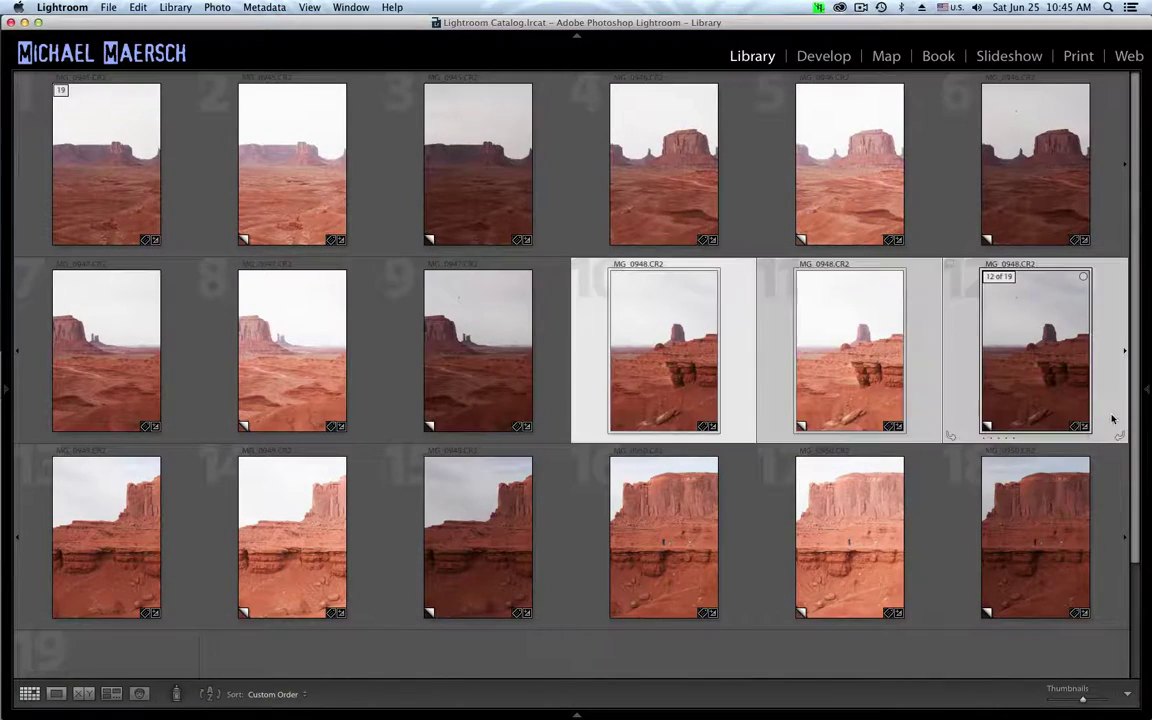
click(41, 548)
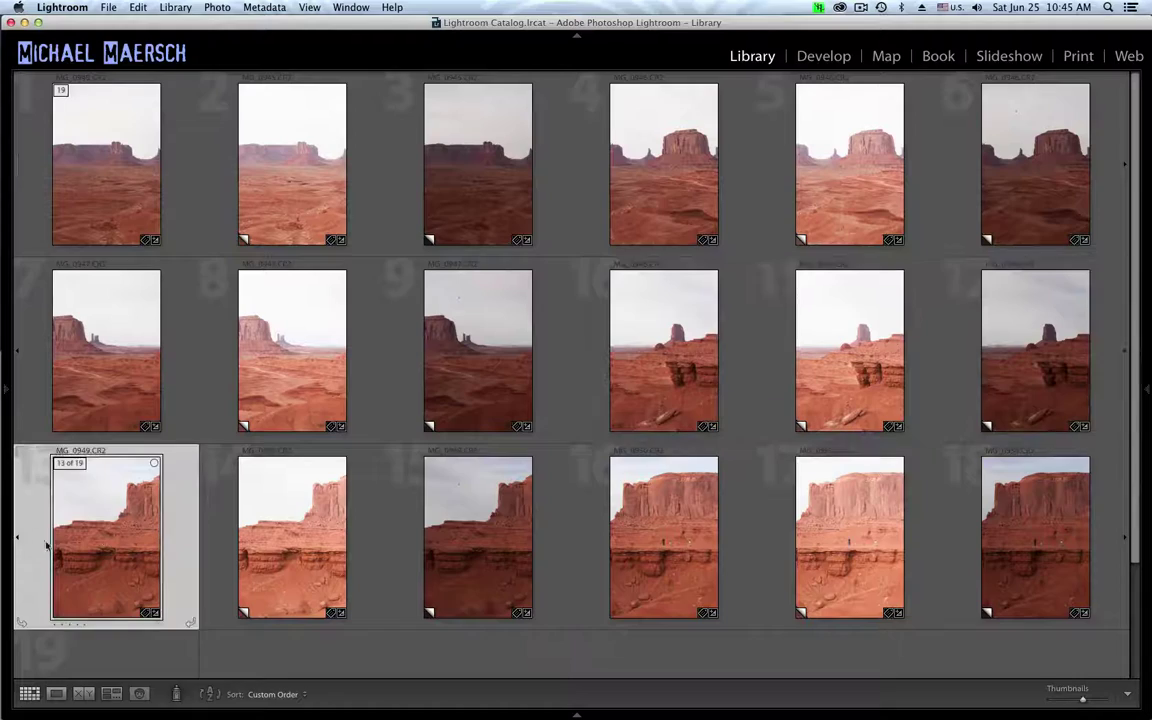
shift+click(550, 574)
click(620, 575)
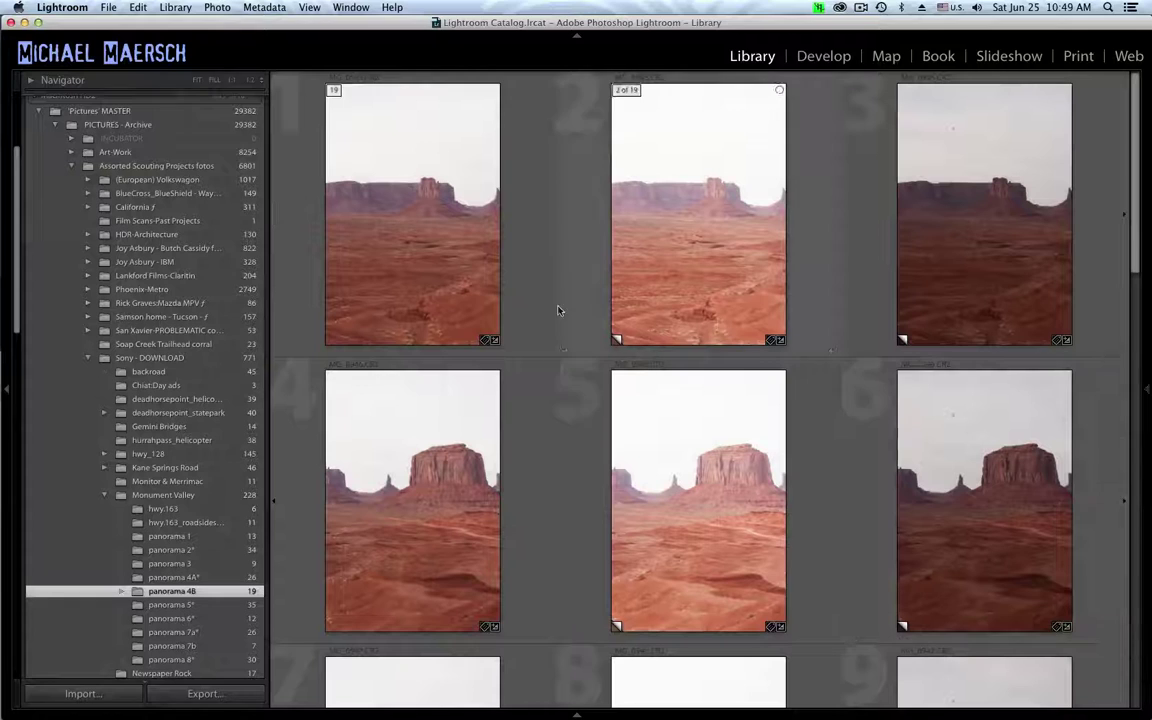
- Select all three exposure versions of MG_0945.CR2 in the panorama 4B folder
click(527, 303)
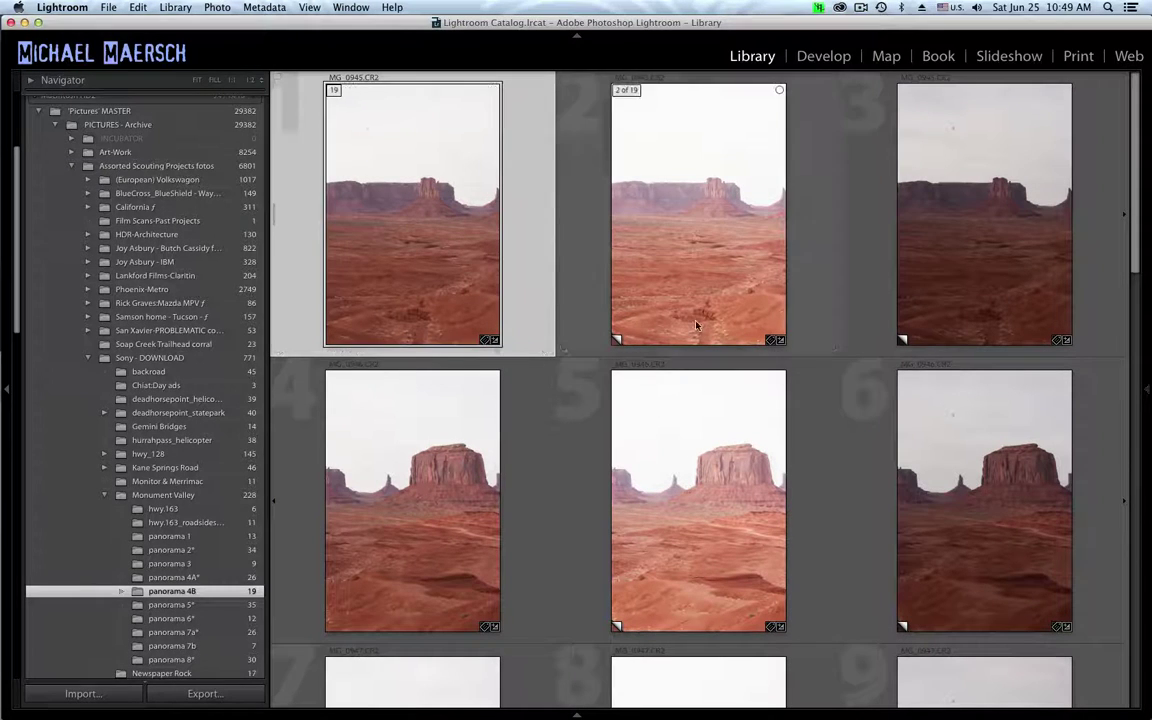
shift+click(1100, 331)
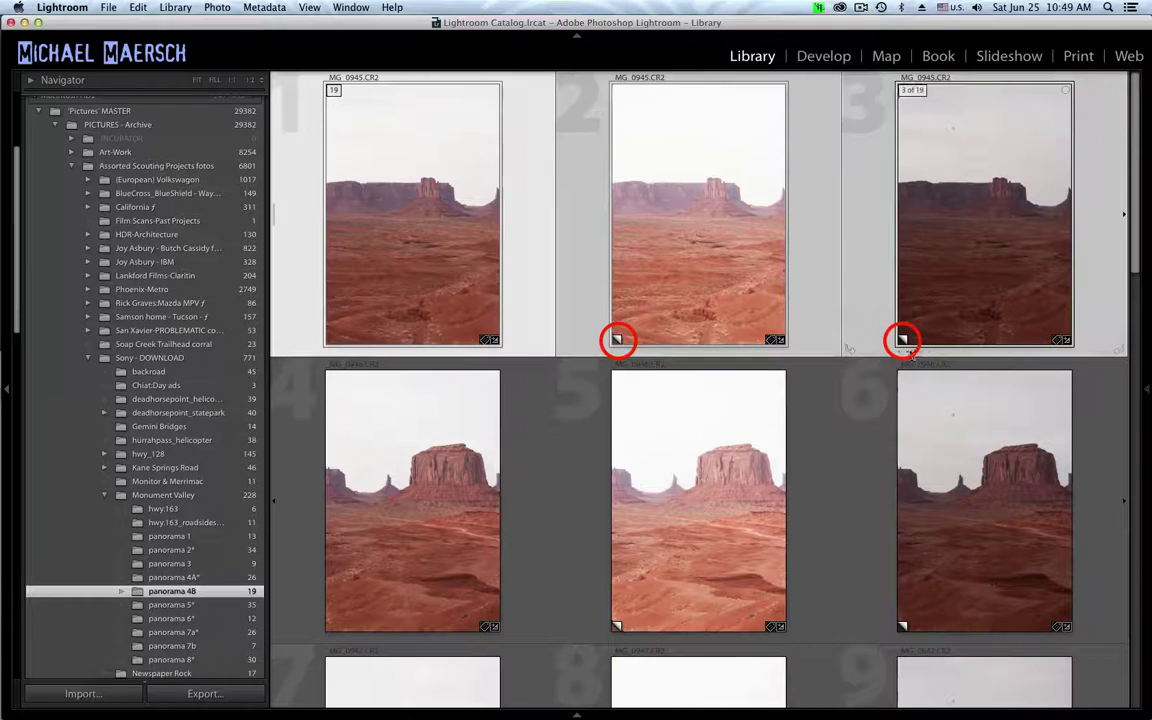
click(537, 342)
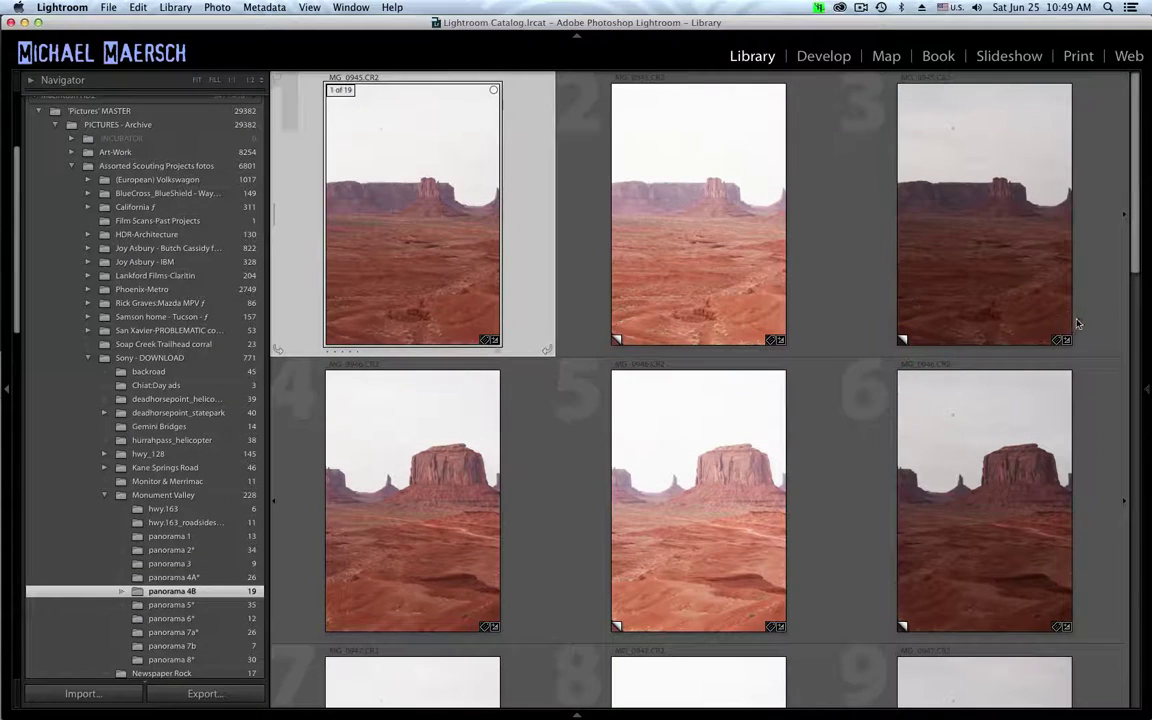
key(shift)
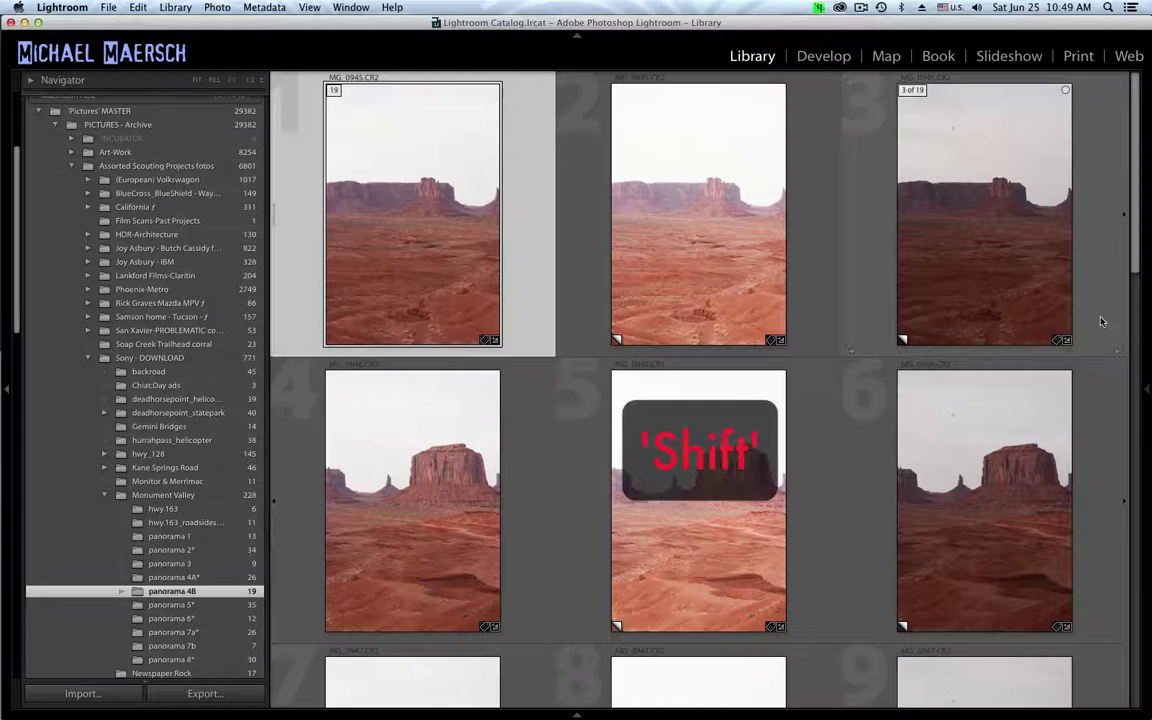
shift+click(1101, 321)
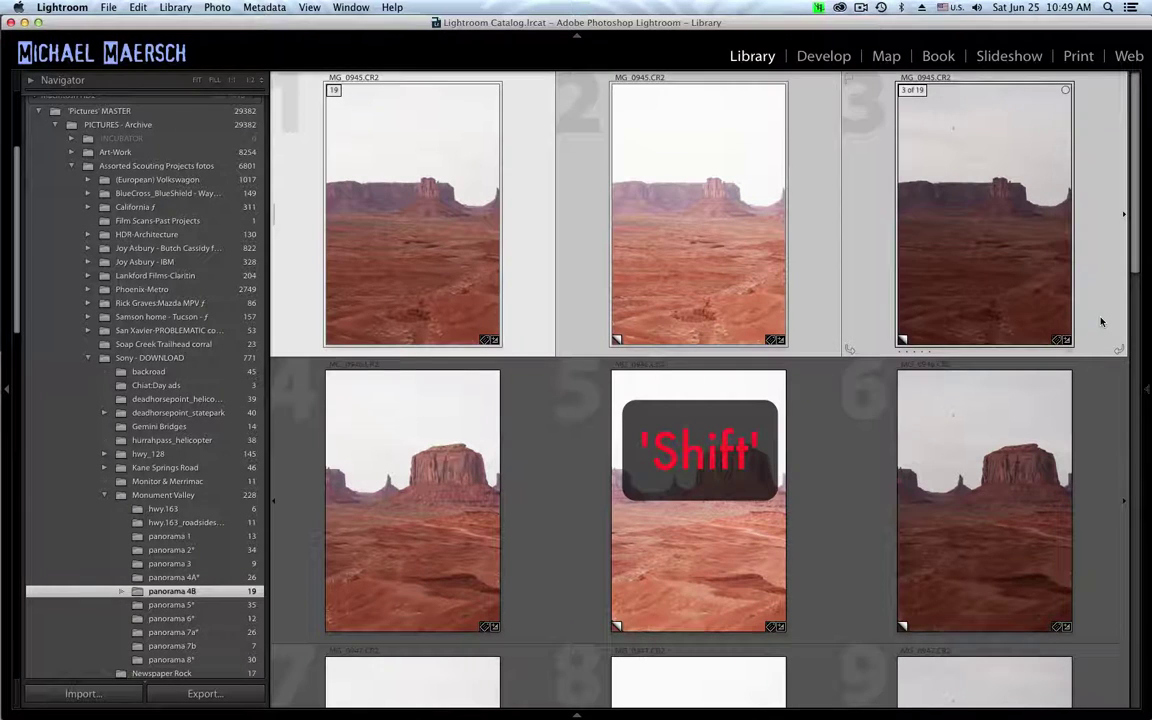
- Merge the MG_0945.CR2 versions to HDR with Auto Align, Auto Tone, High deghosting and the deghost overlay shown
right_click(814, 243)
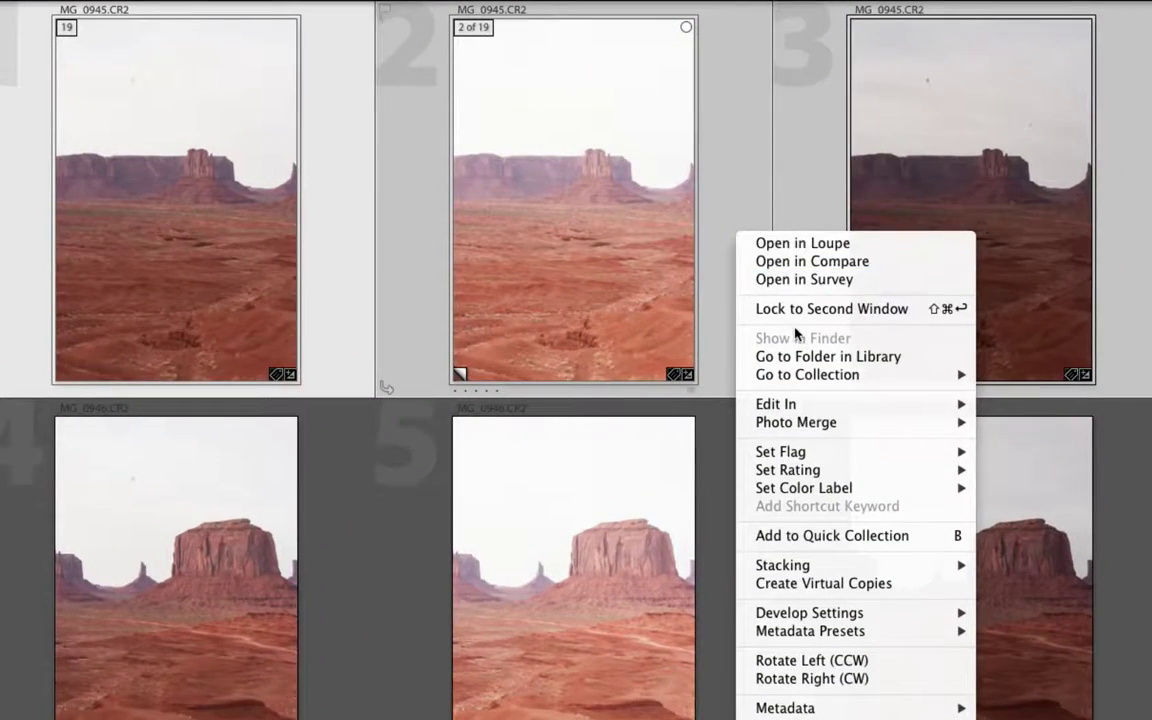
mouse_move(820, 425)
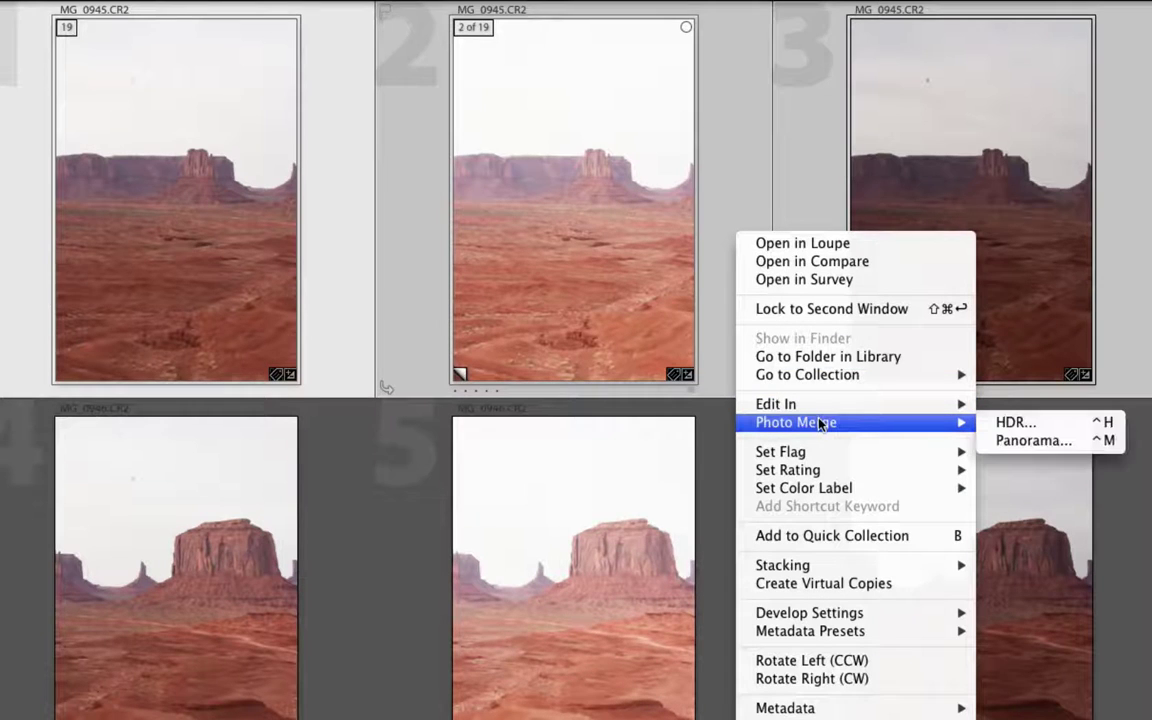
click(988, 428)
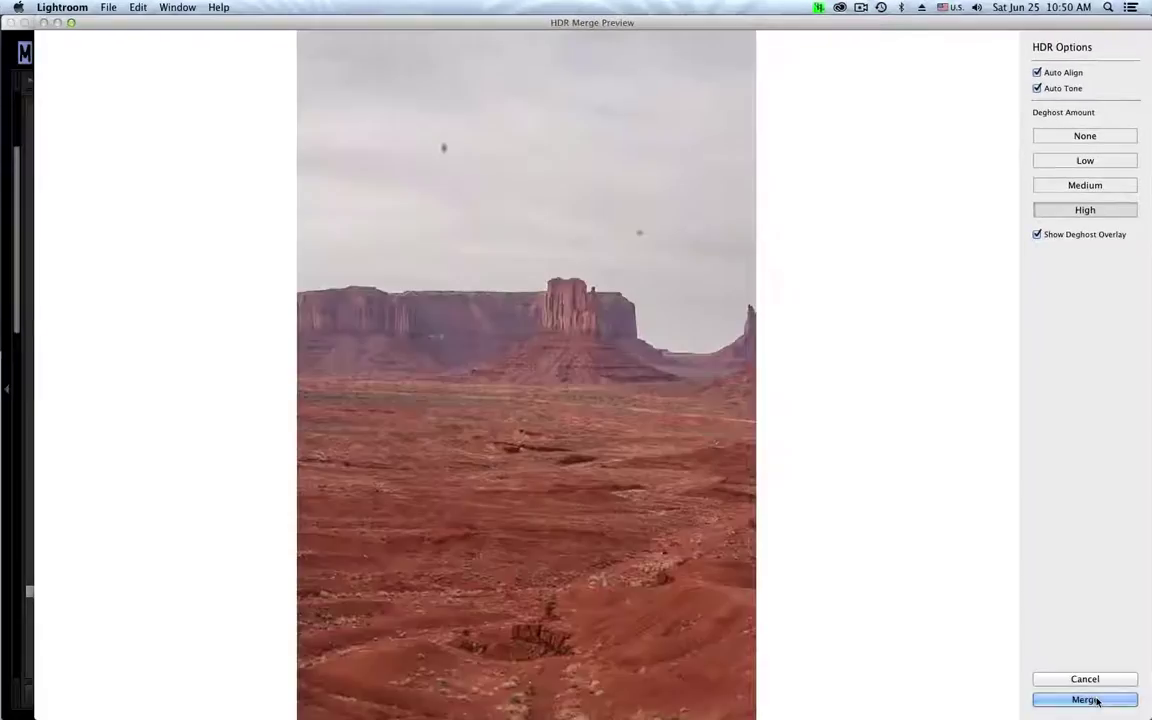
click(1093, 699)
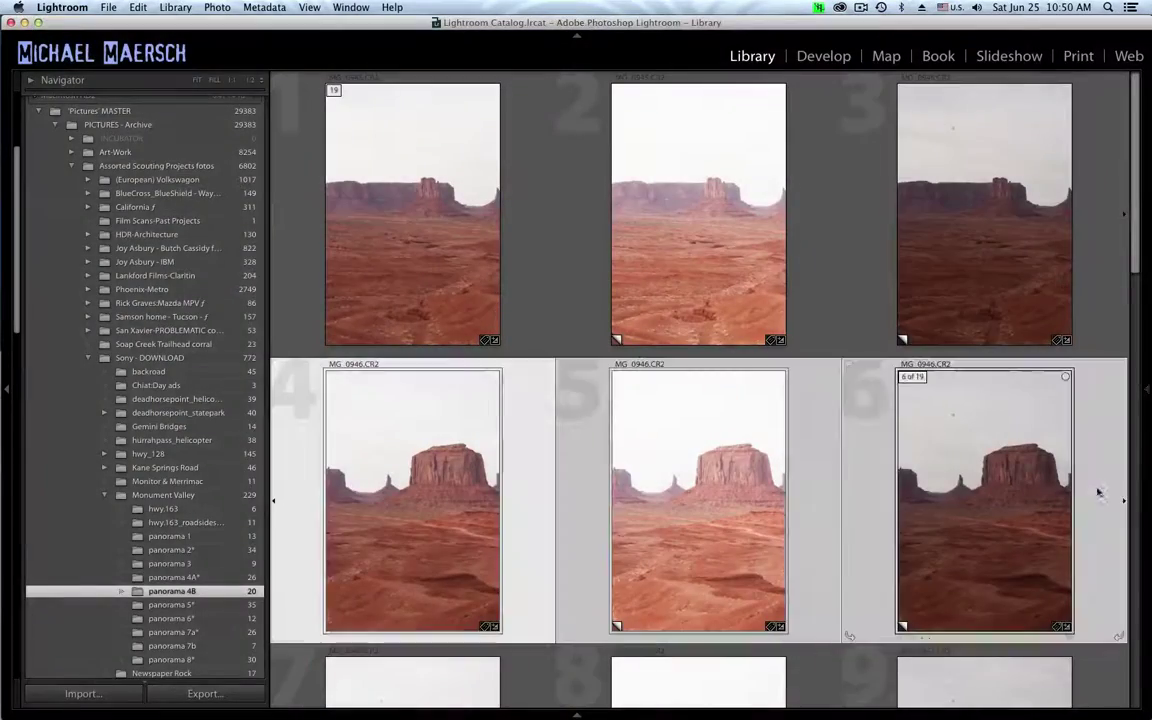
- Run the HDR photo merge on the three MG_0946.CR2 versions and on the three MG_0947.CR2 versions
right_click(822, 438)
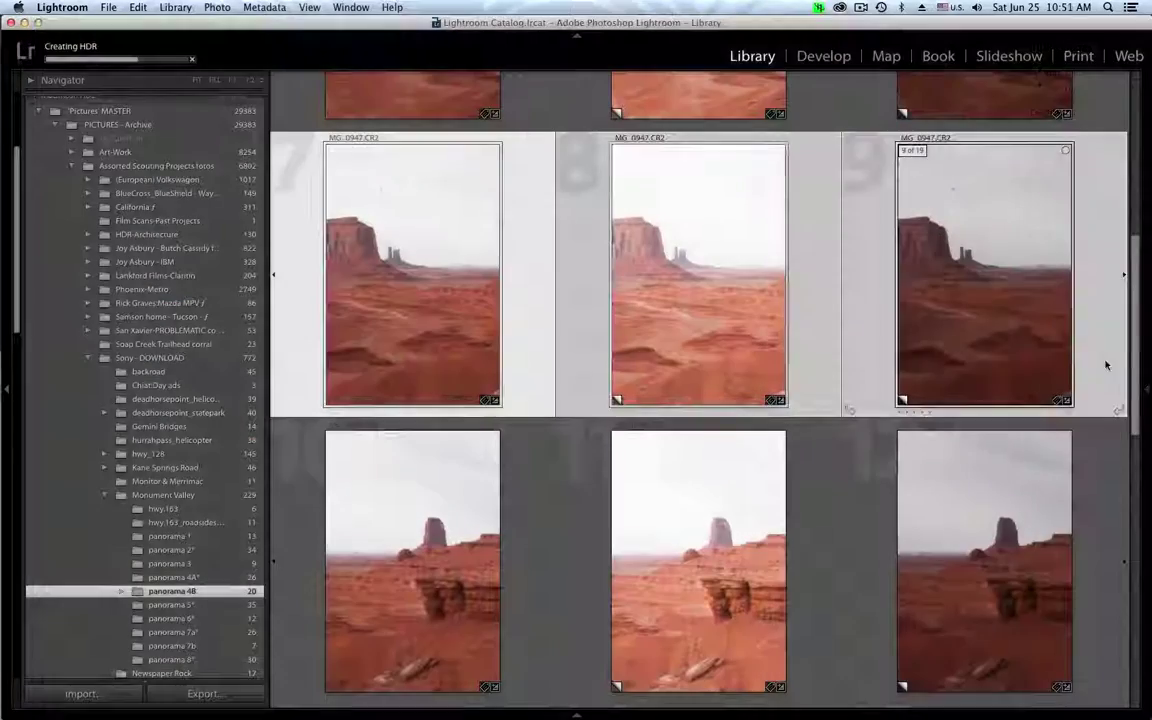
right_click(1105, 362)
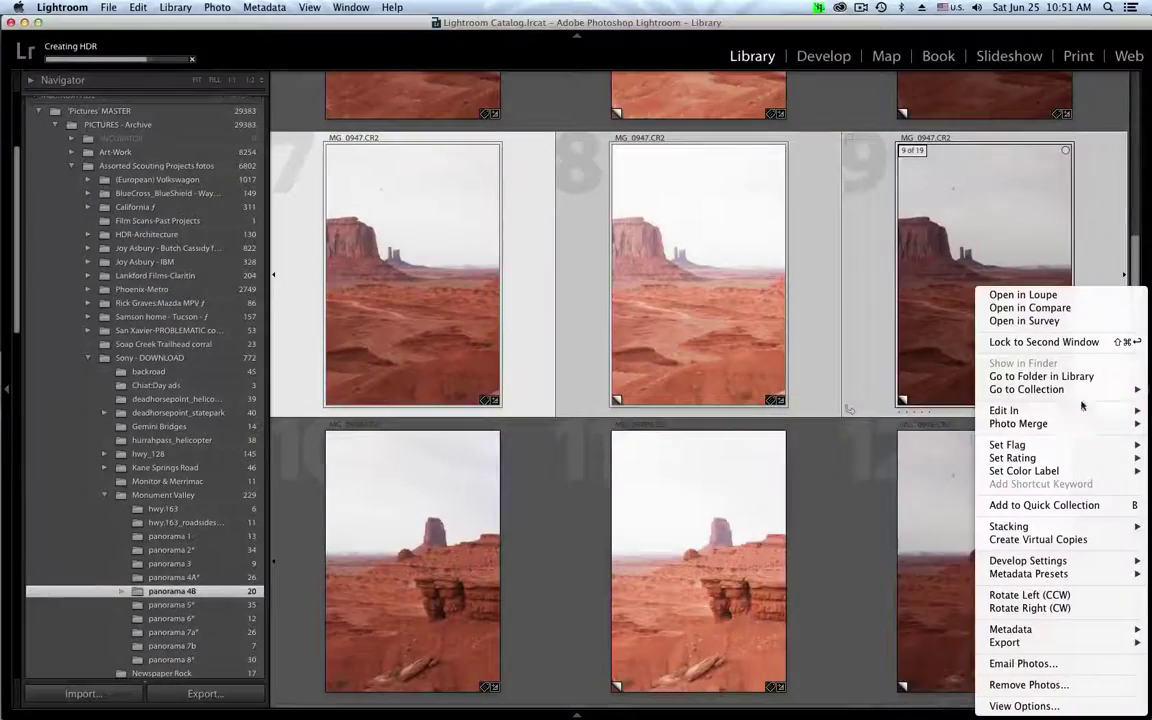
mouse_move(1018, 423)
click(946, 428)
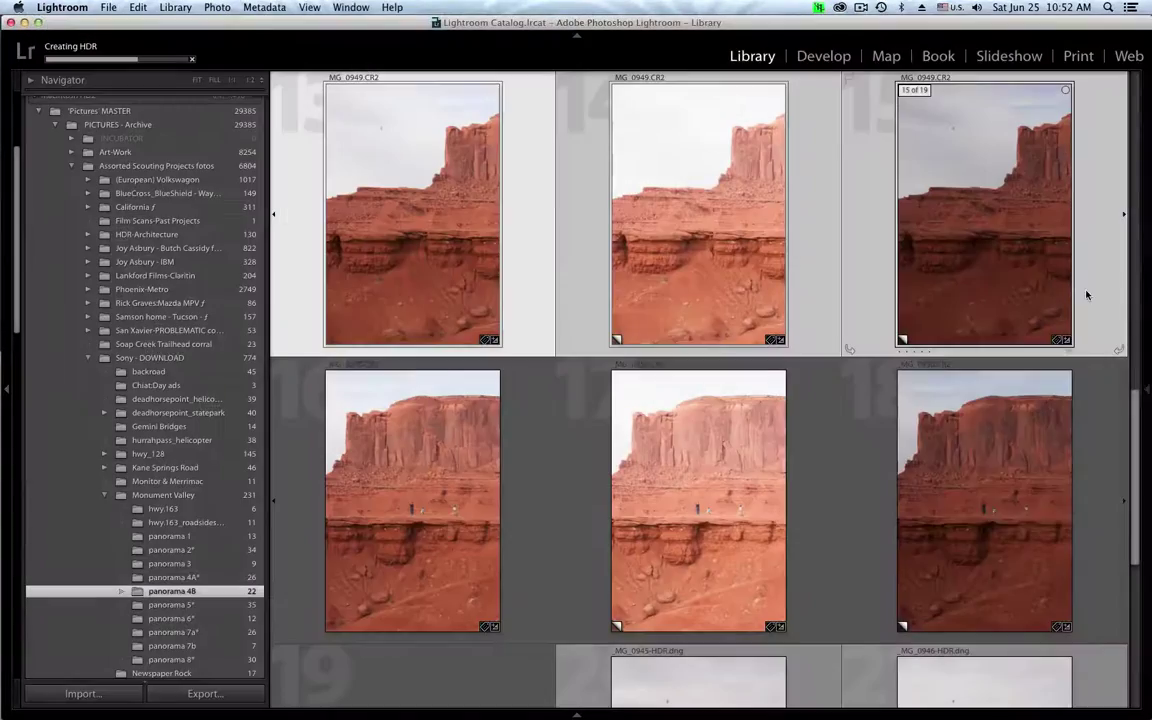
- Run the HDR photo merge on the three MG_0949.CR2 versions and on the three MG_0950.CR2 versions
right_click(976, 405)
mouse_move(1018, 423)
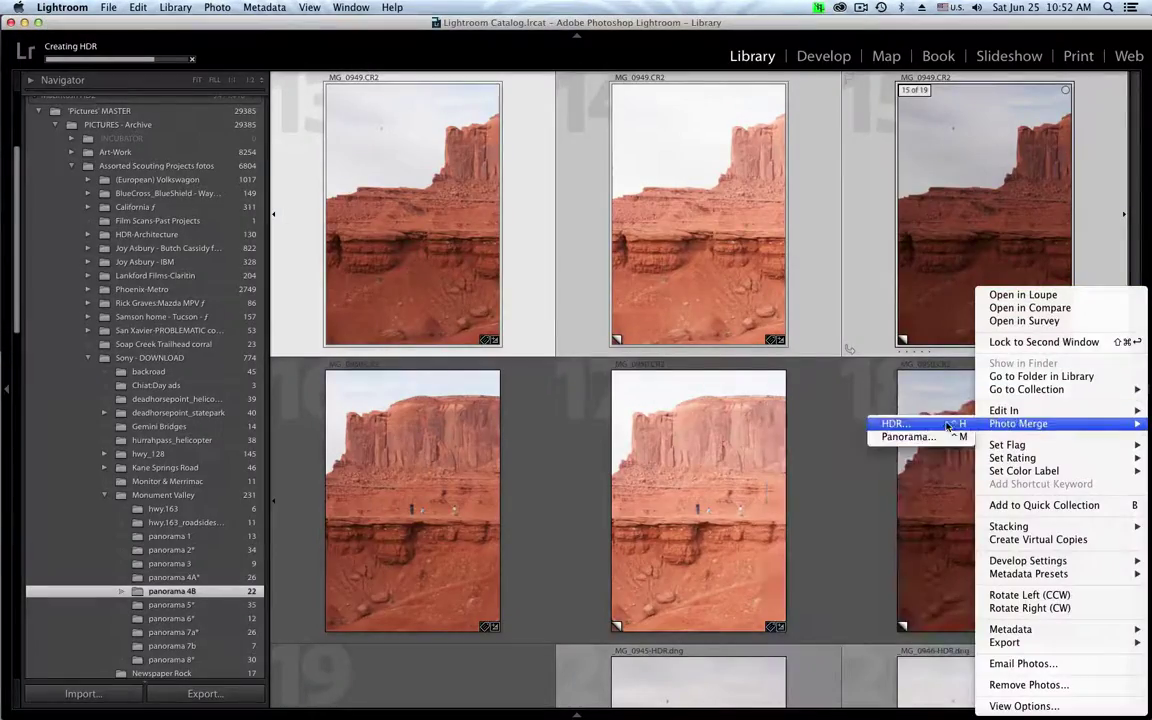
click(946, 424)
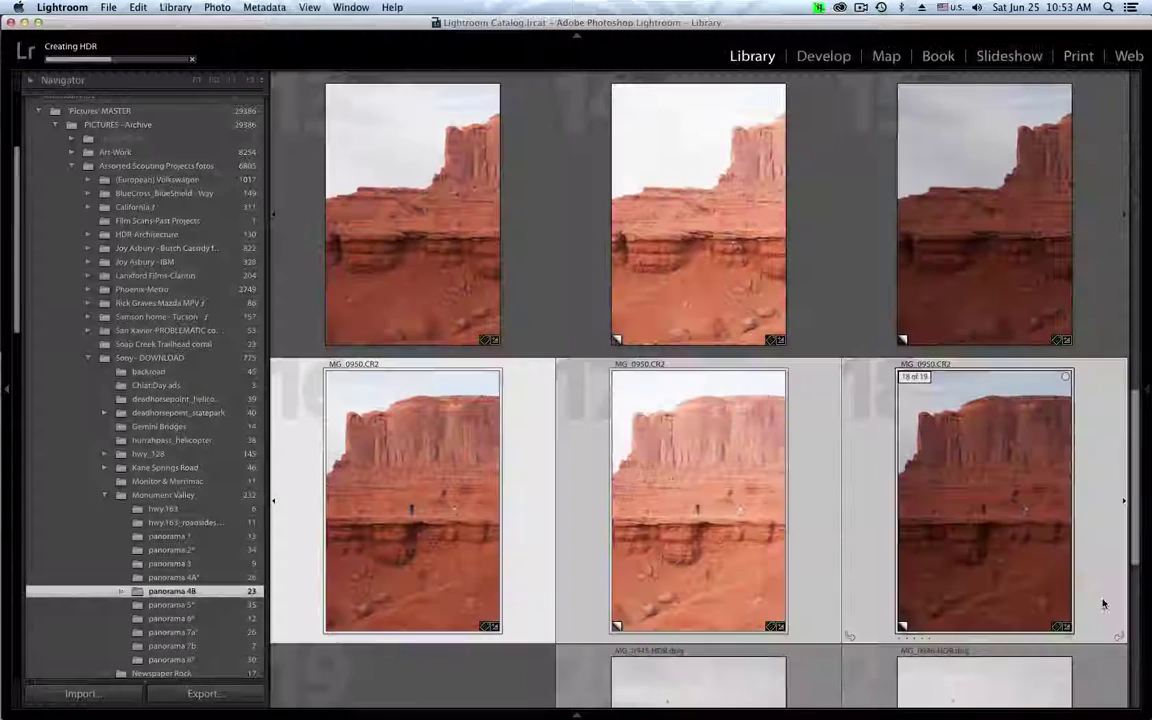
right_click(976, 405)
mouse_move(1018, 423)
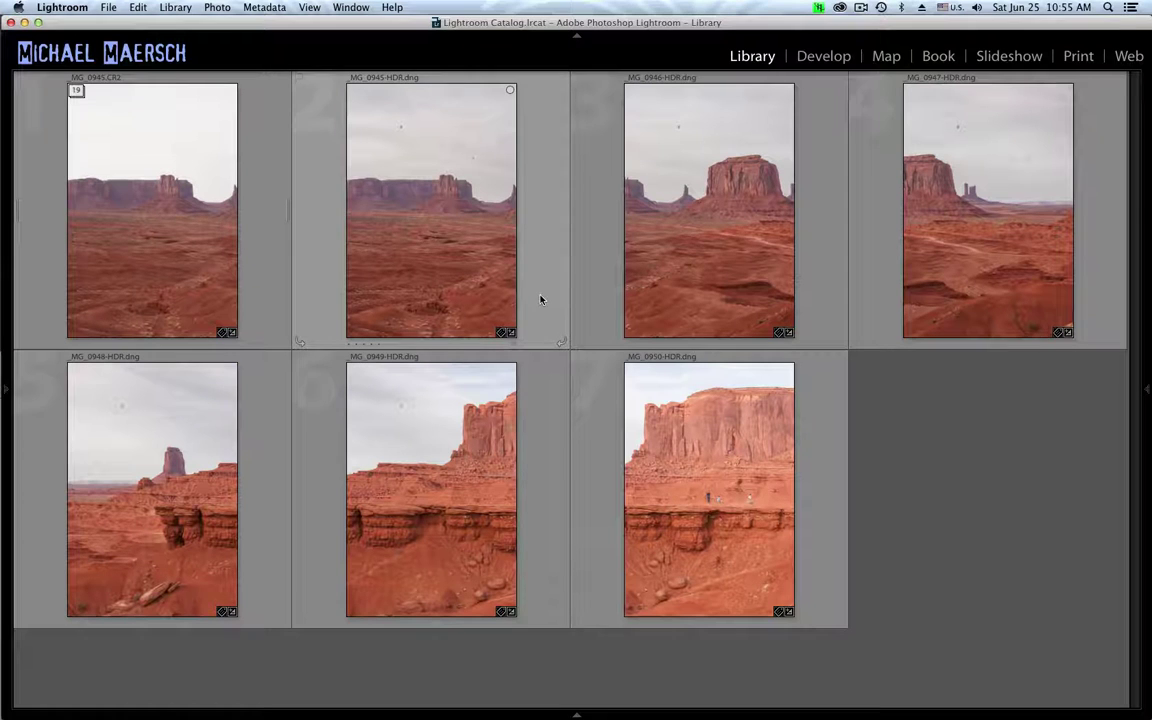
- Give the six merged files, MG_0945-HDR.dng through MG_0950-HDR.dng, a rating of 1 and a Blue color label, then deselect them
click(540, 299)
shift+click(838, 472)
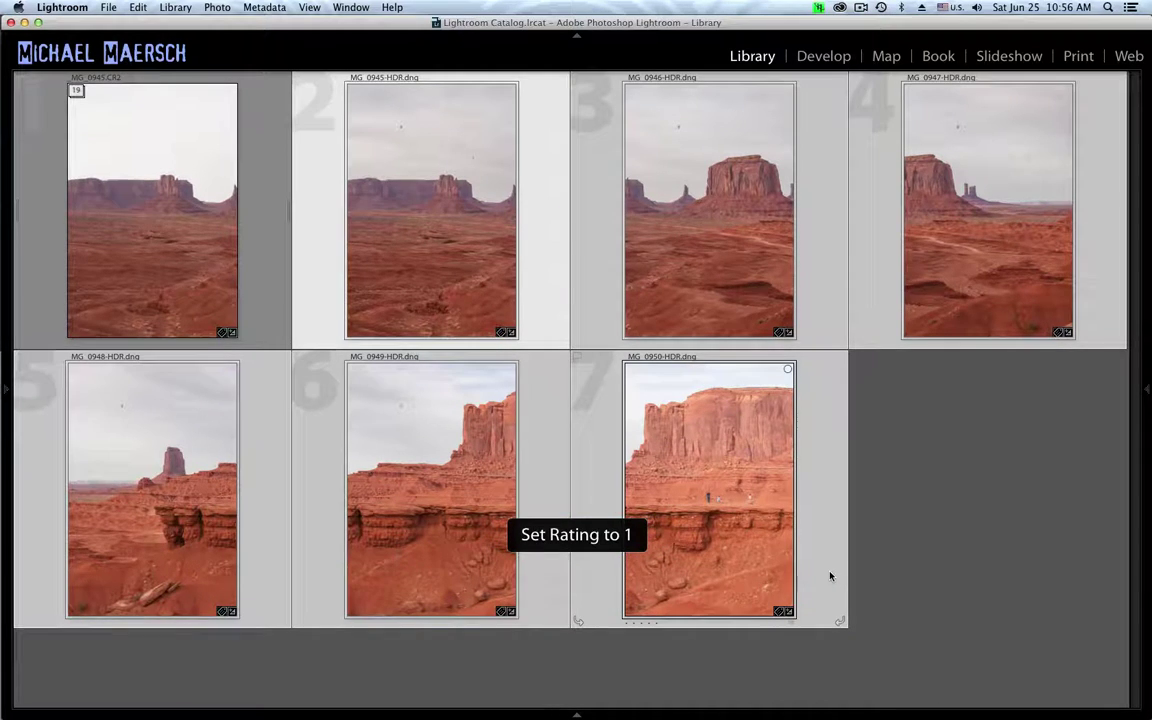
key(9)
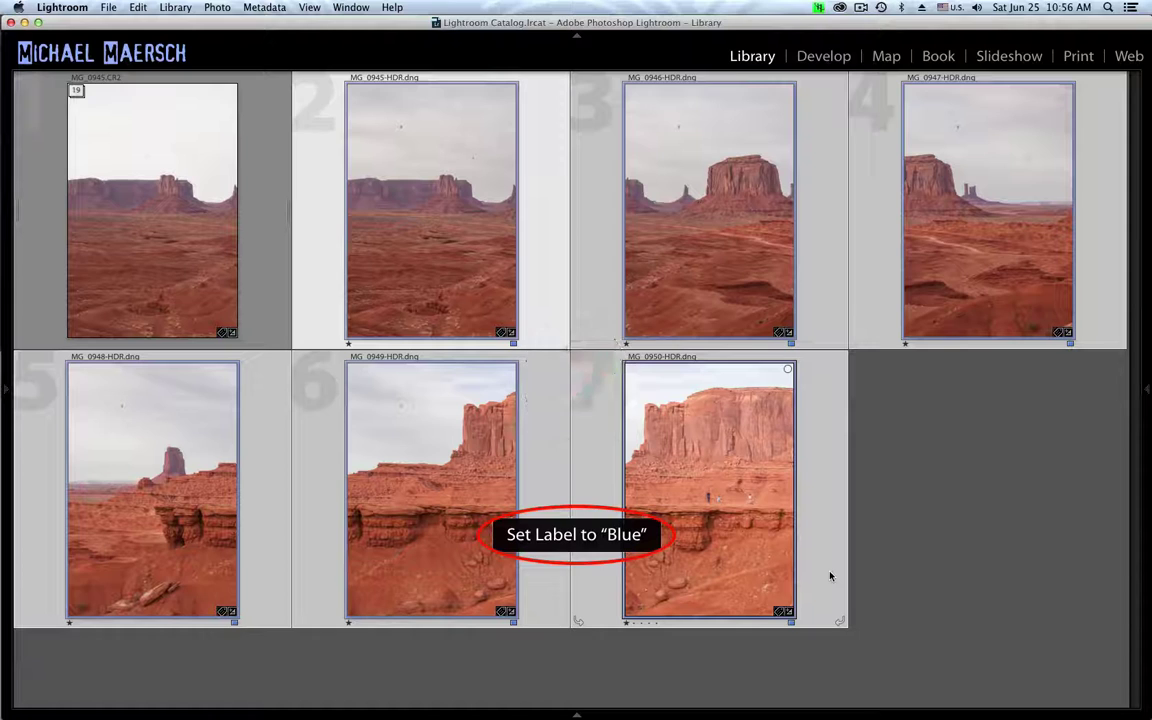
click(921, 592)
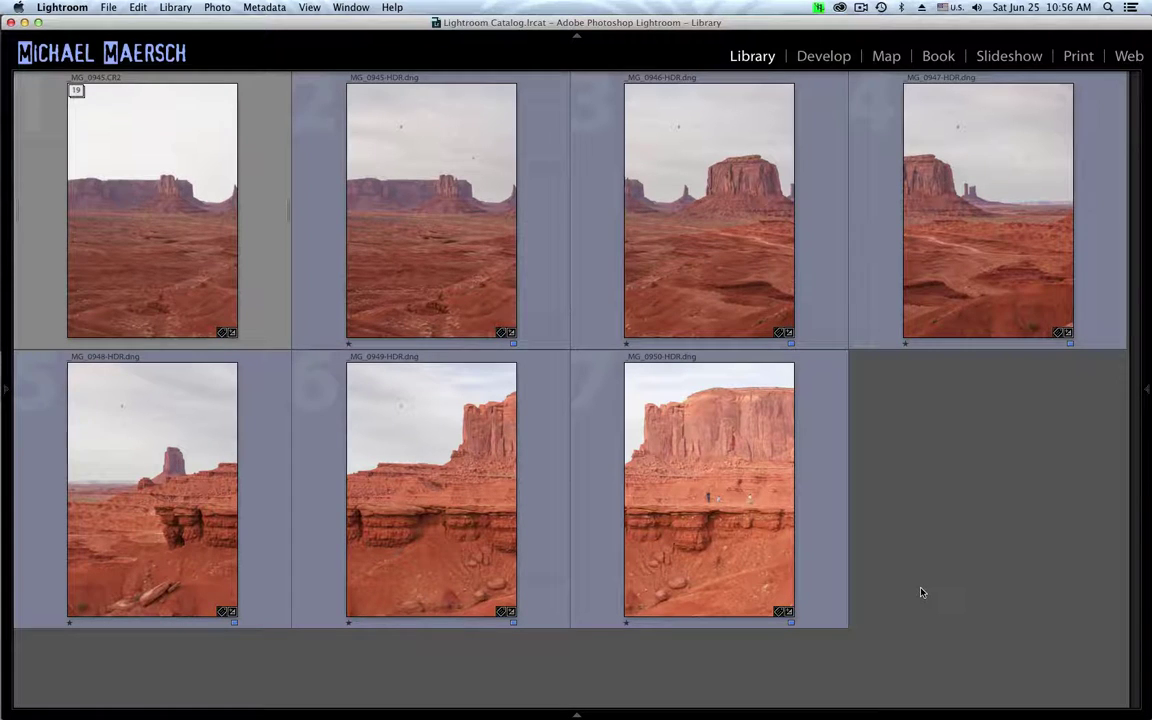
key(l)
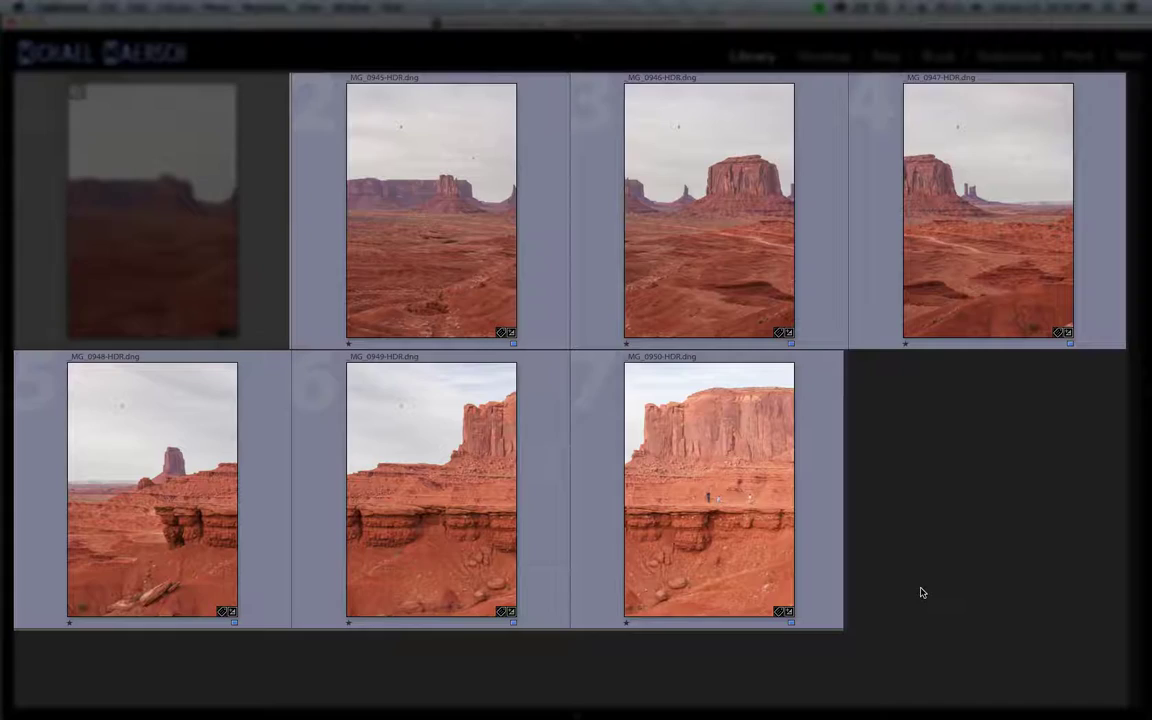
key(l)
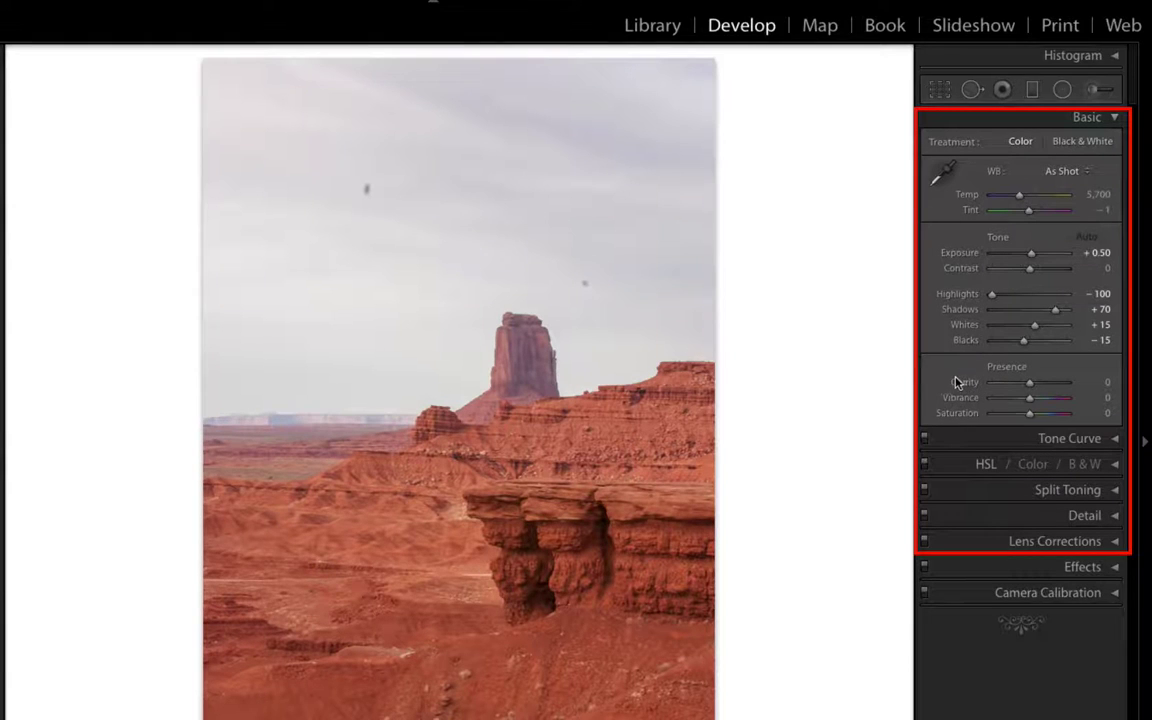
click(1097, 386)
key(Return)
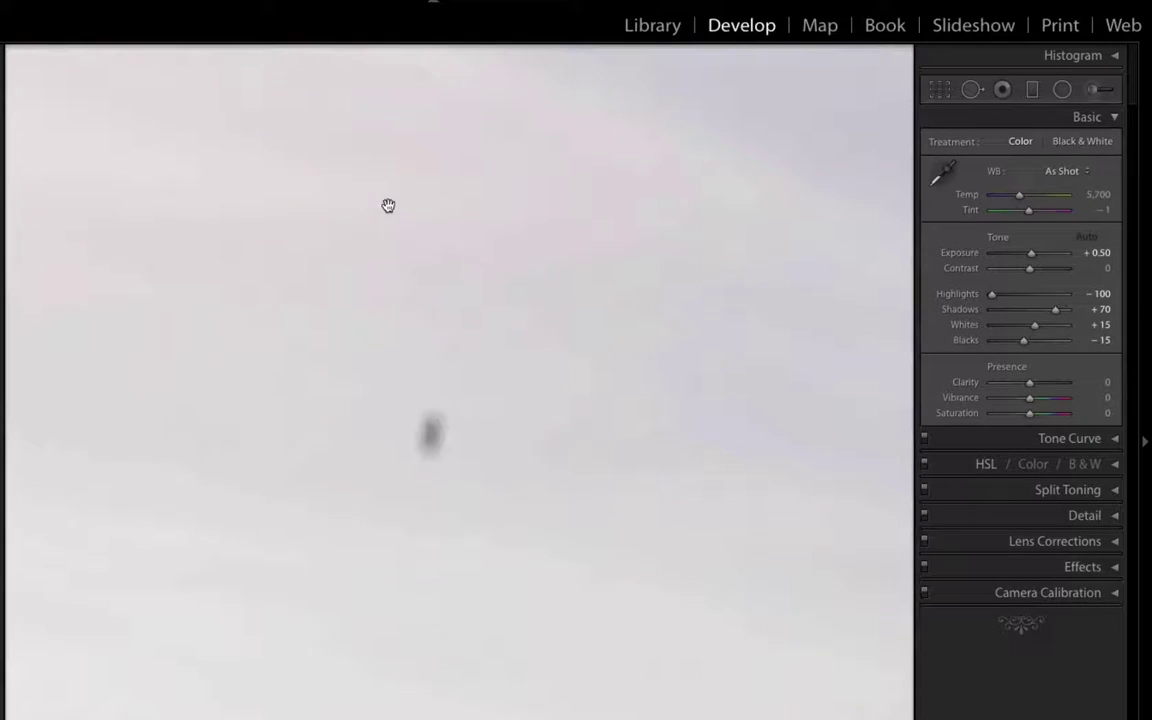
- Inspect the sky above and around the butte in MG_0948-HDR.dng at close range for dust spots, then return to the full view
click(386, 200)
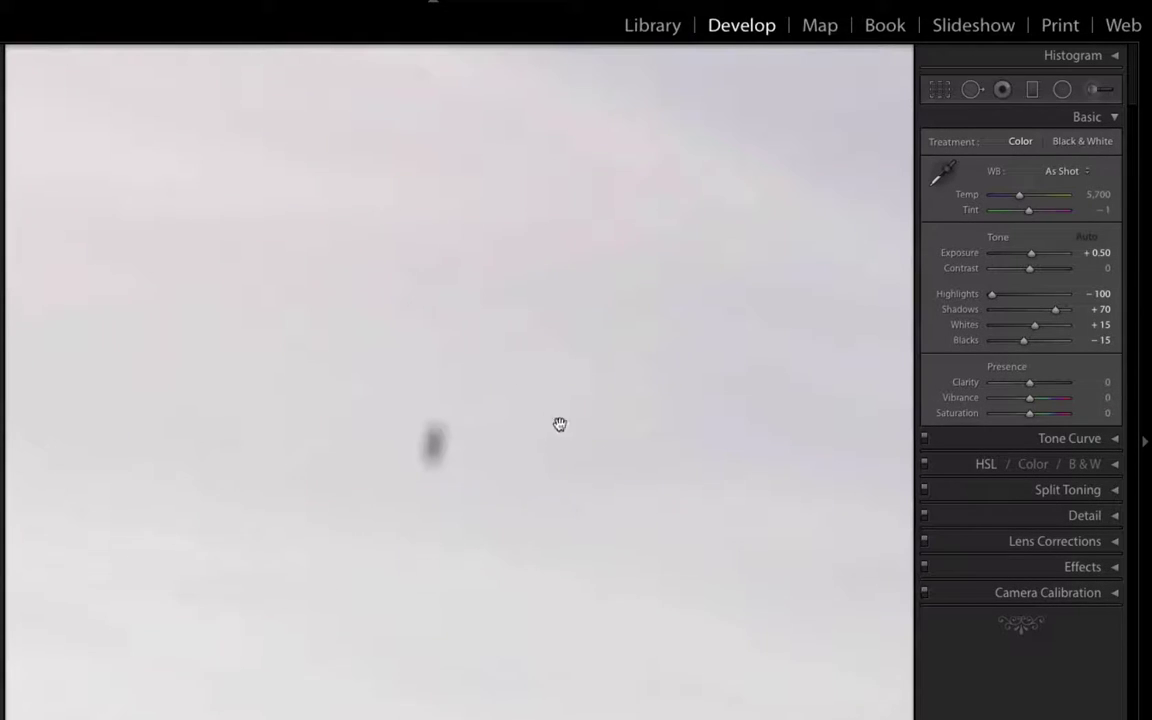
drag(576, 519, 411, 296)
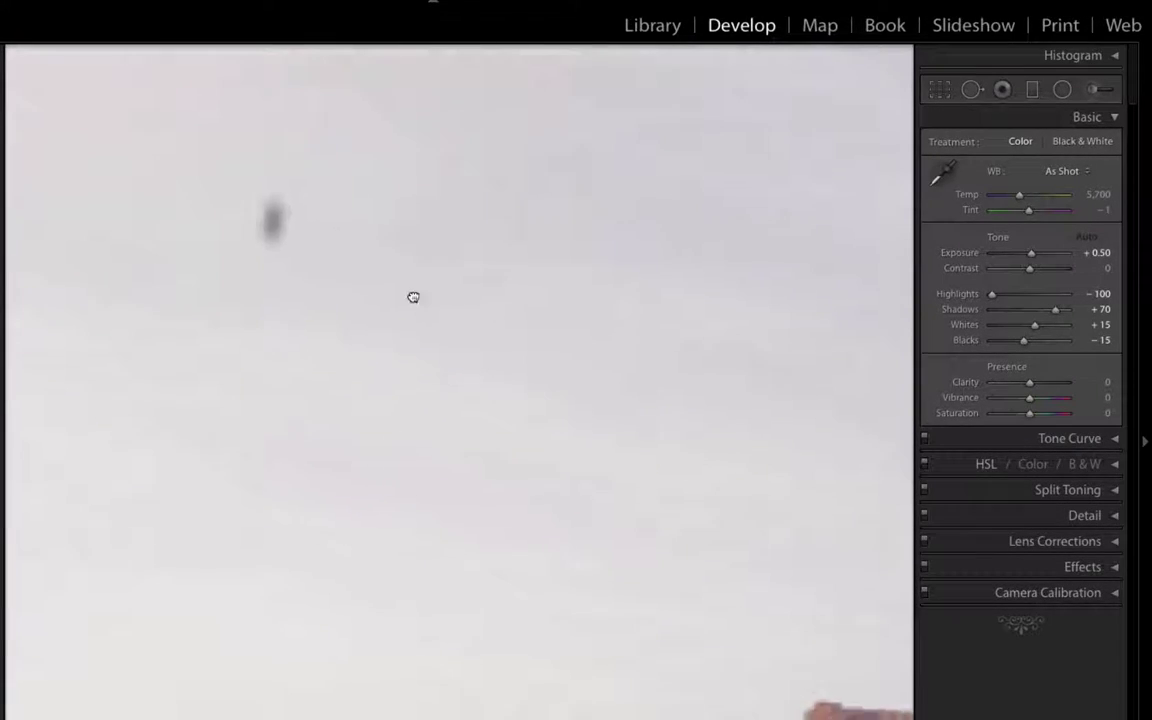
drag(496, 535, 170, 172)
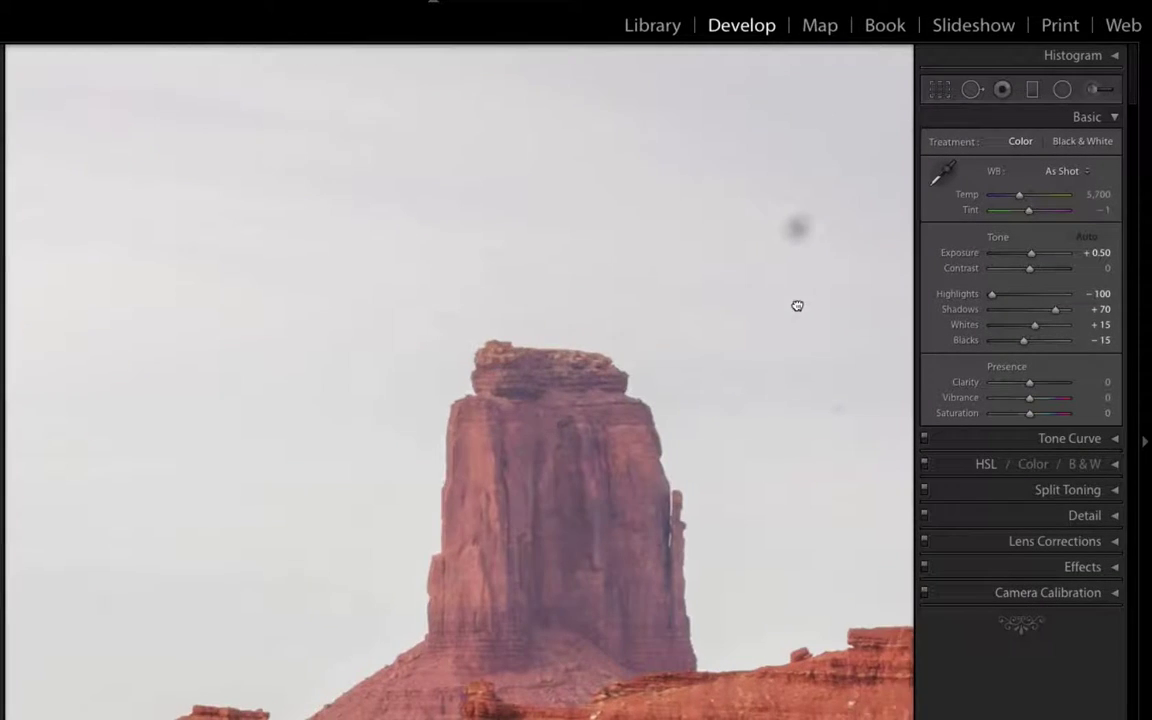
drag(797, 306, 635, 303)
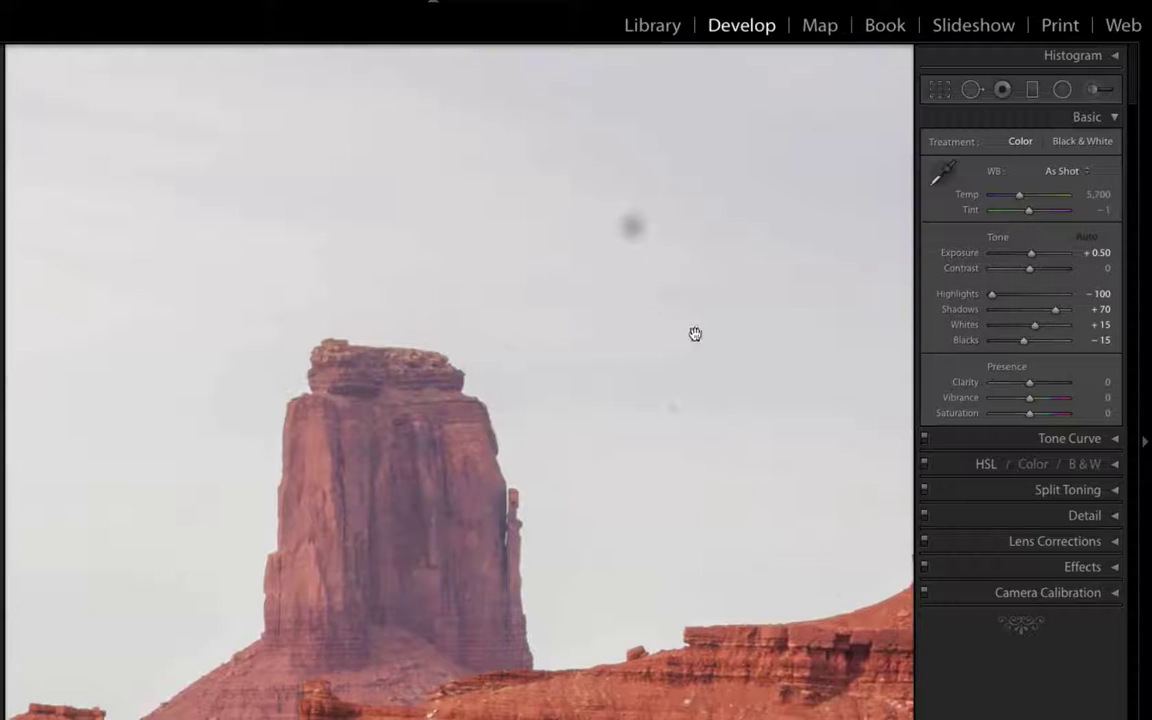
click(746, 311)
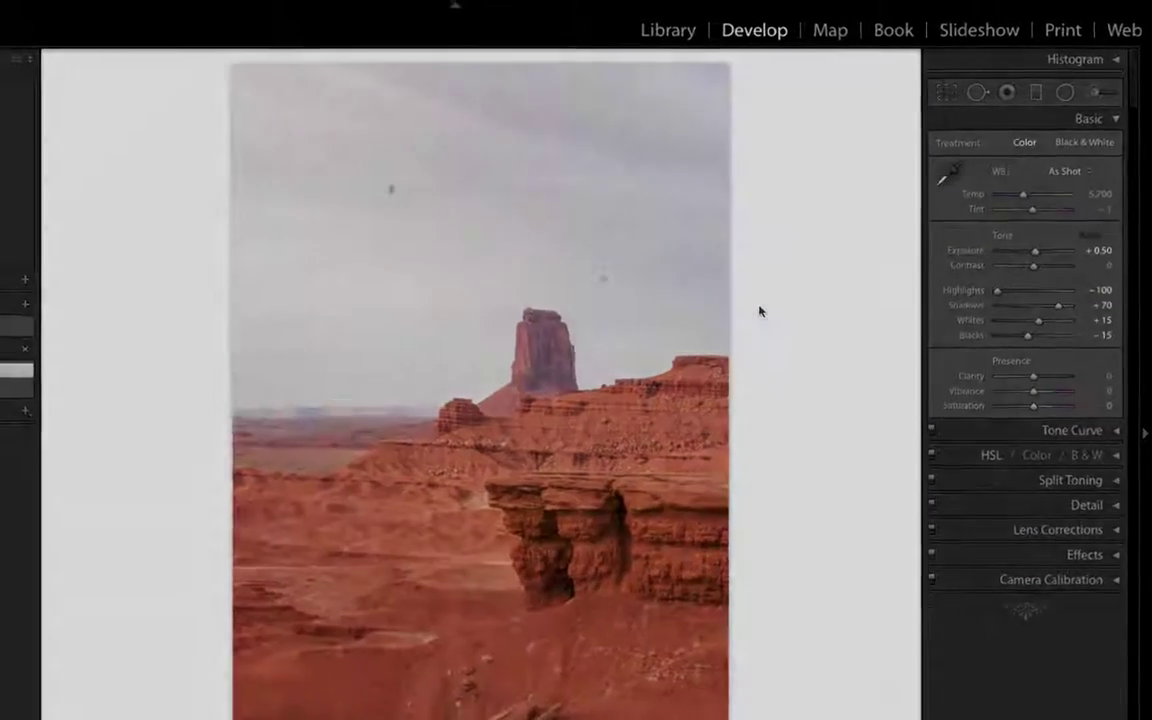